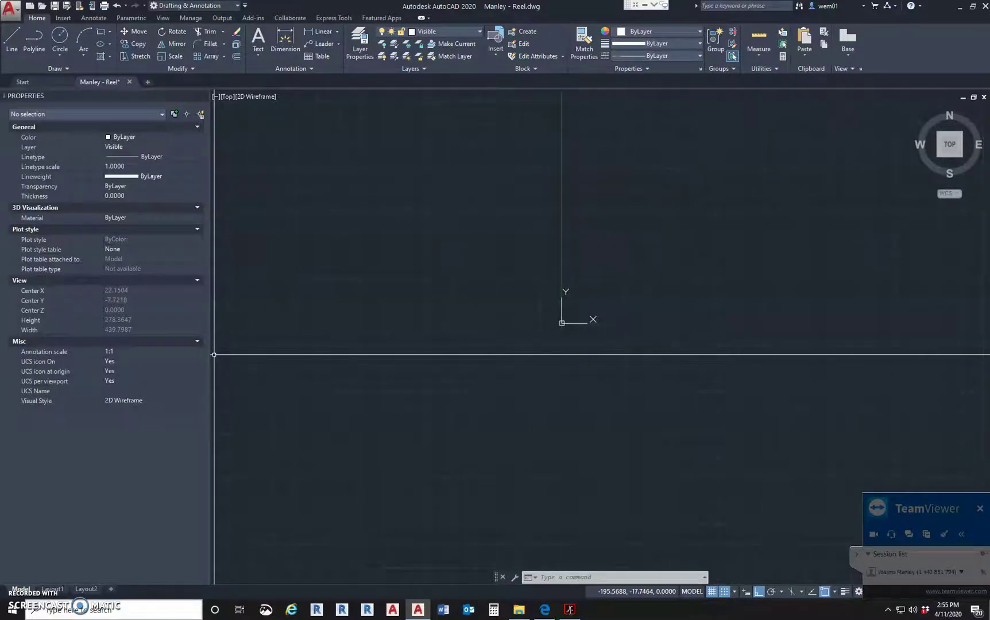
Check the reel dimensions in Reel.pdf in Adobe Acrobat, and draw a diameter 8 circle centred on the origin in AutoCAD.
click(570, 610)
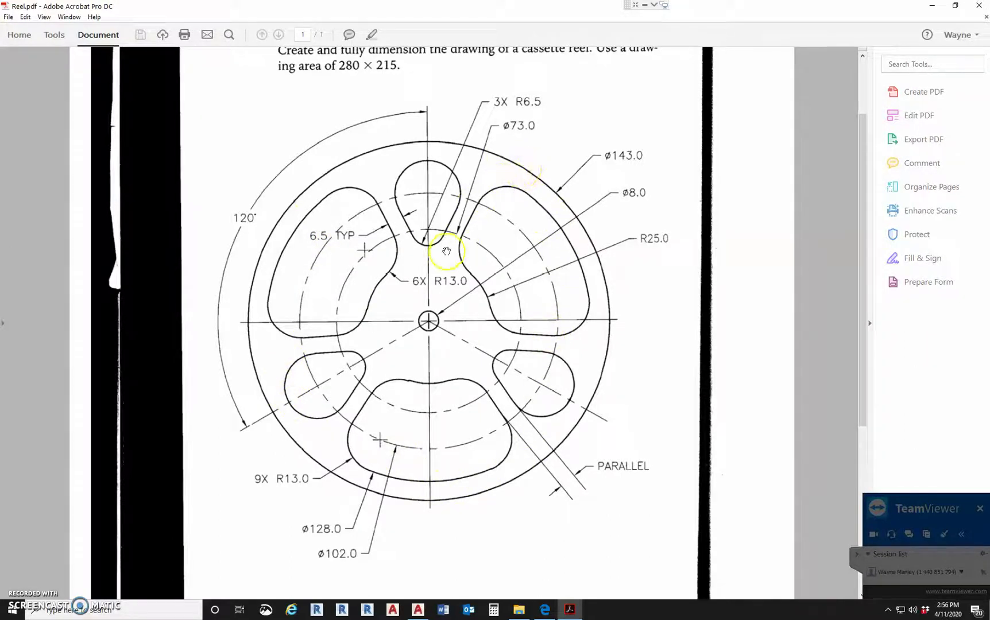
click(418, 609)
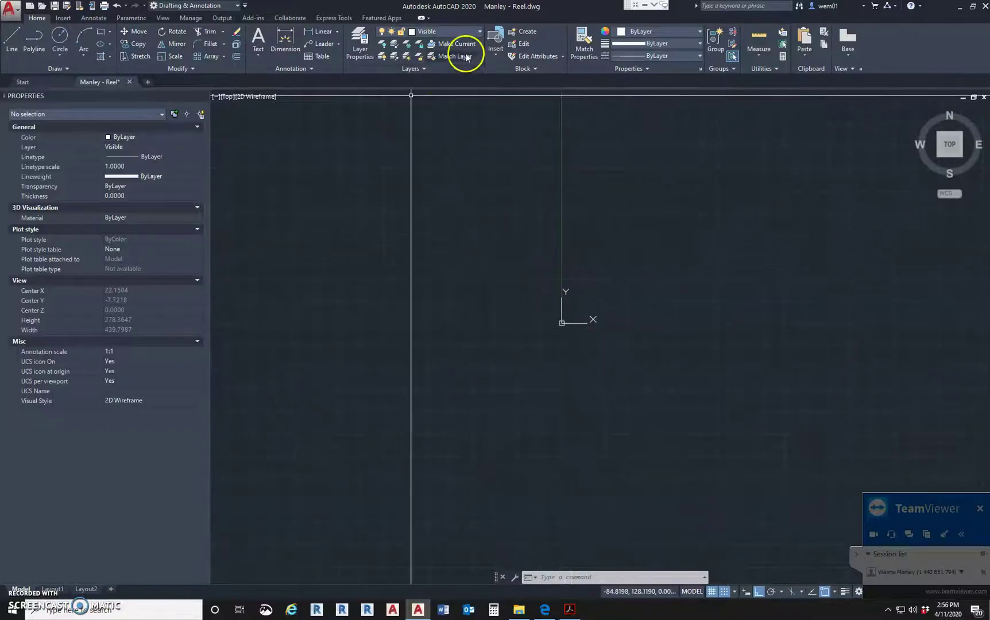
click(59, 54)
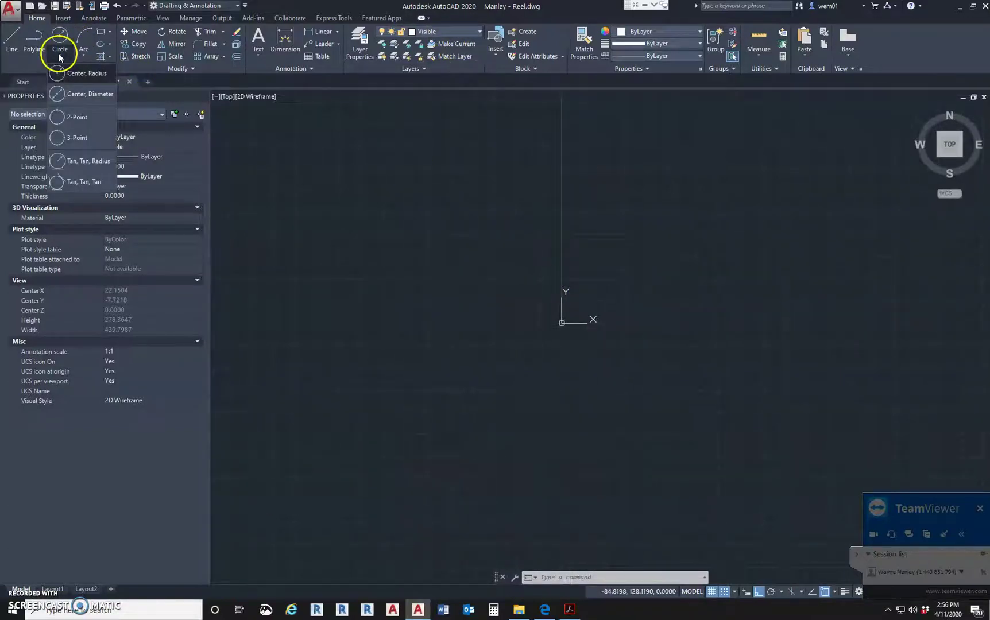
click(85, 94)
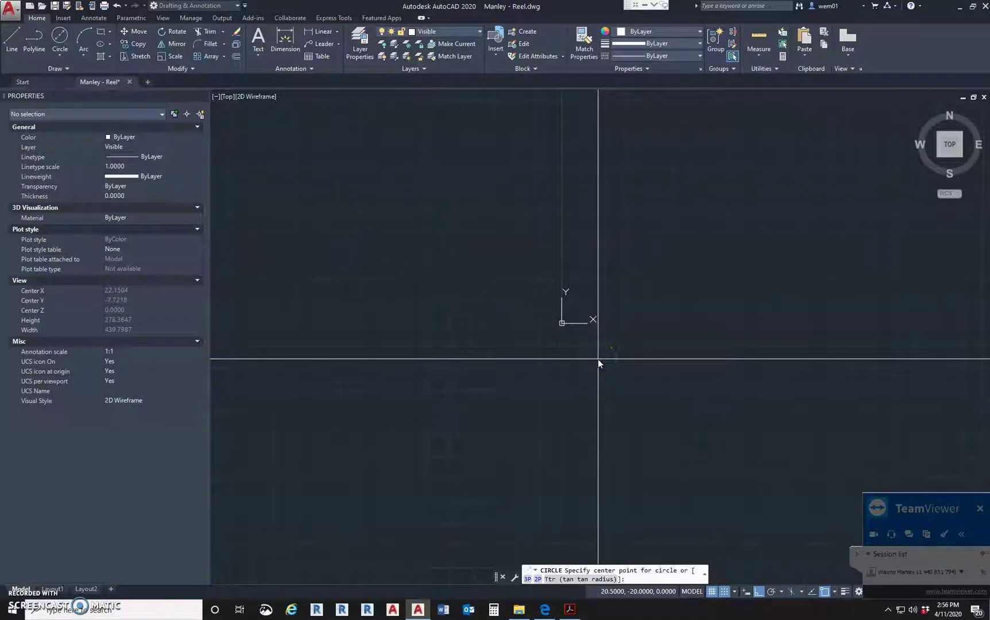
click(562, 323)
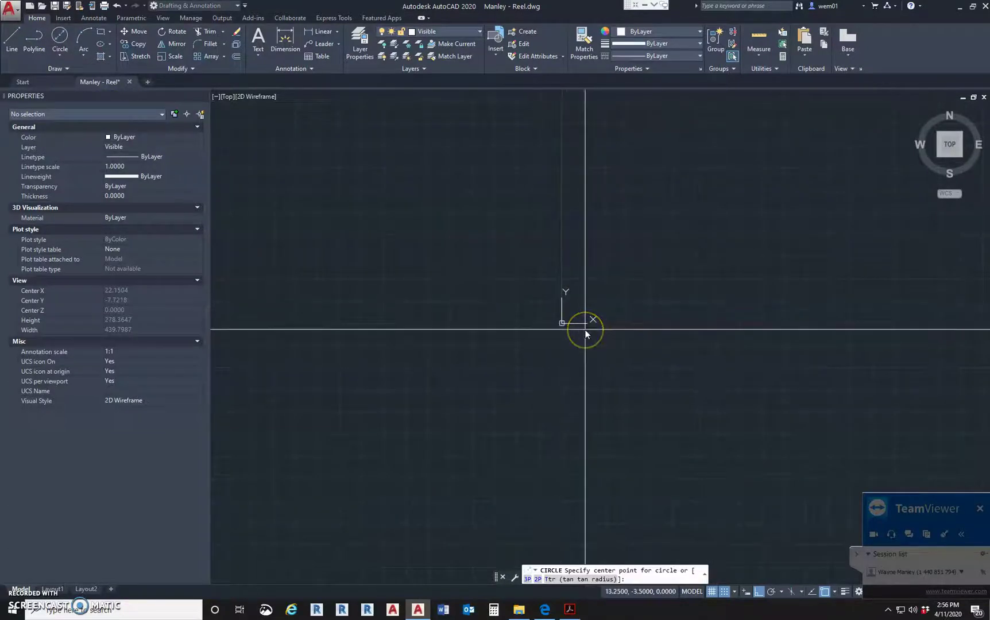
key(Return)
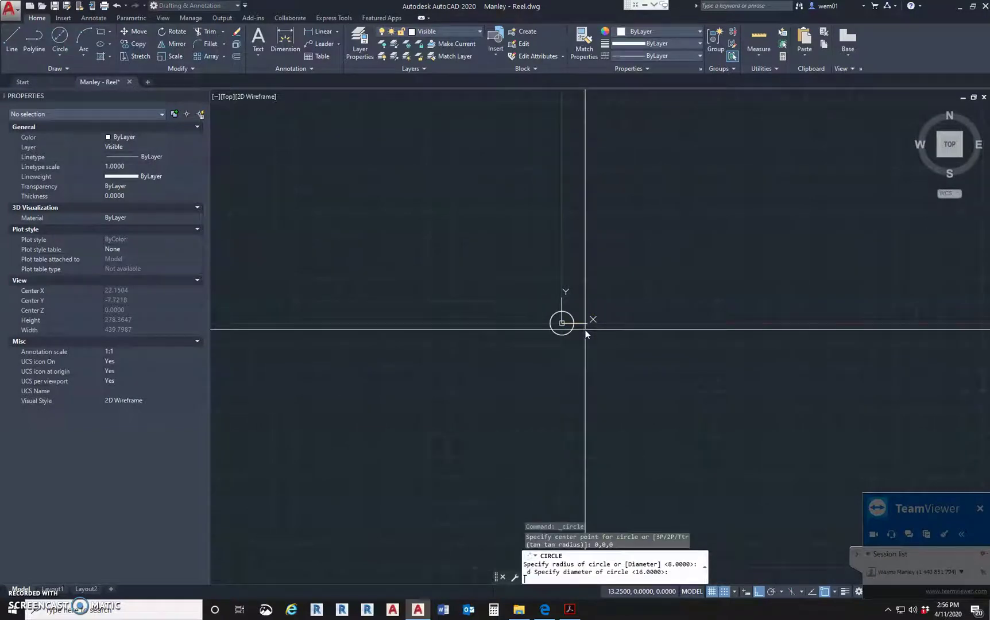
text(d)
key(Return)
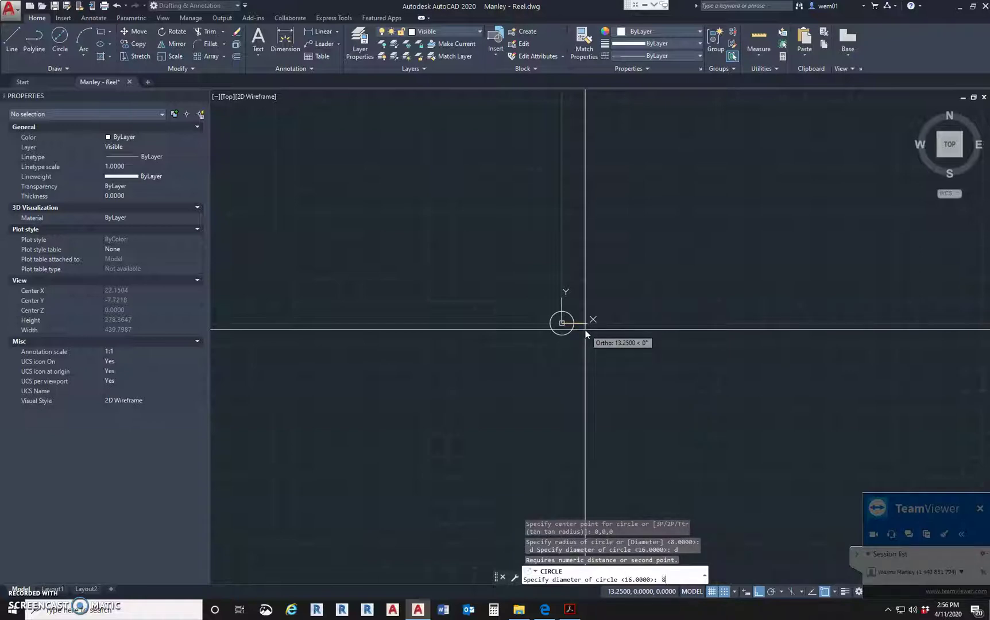
key(Return)
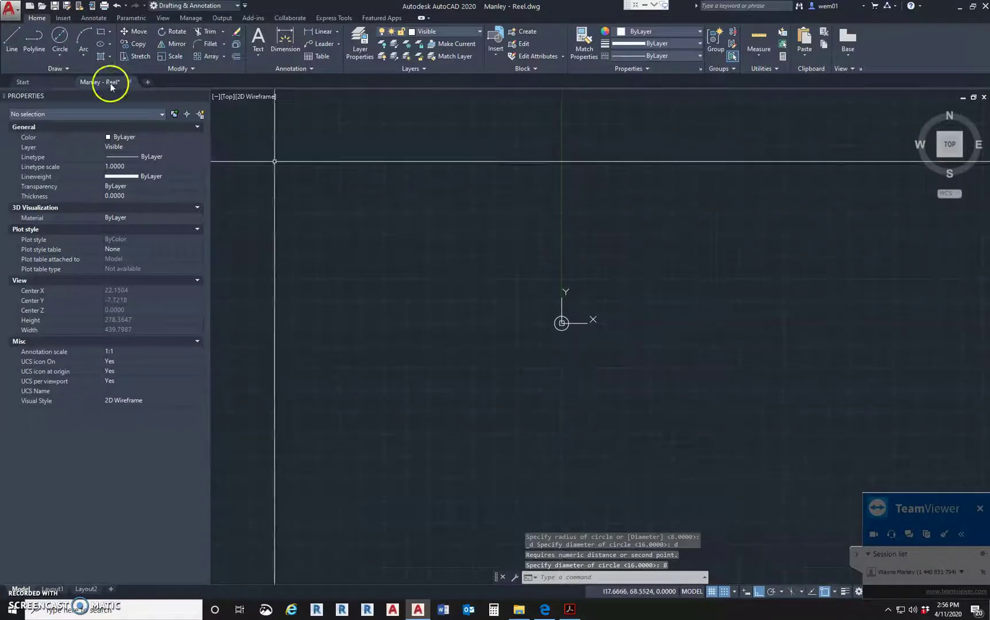
Draw a circle of radius 25 centred on the origin, concentric with the small hub circle.
click(60, 55)
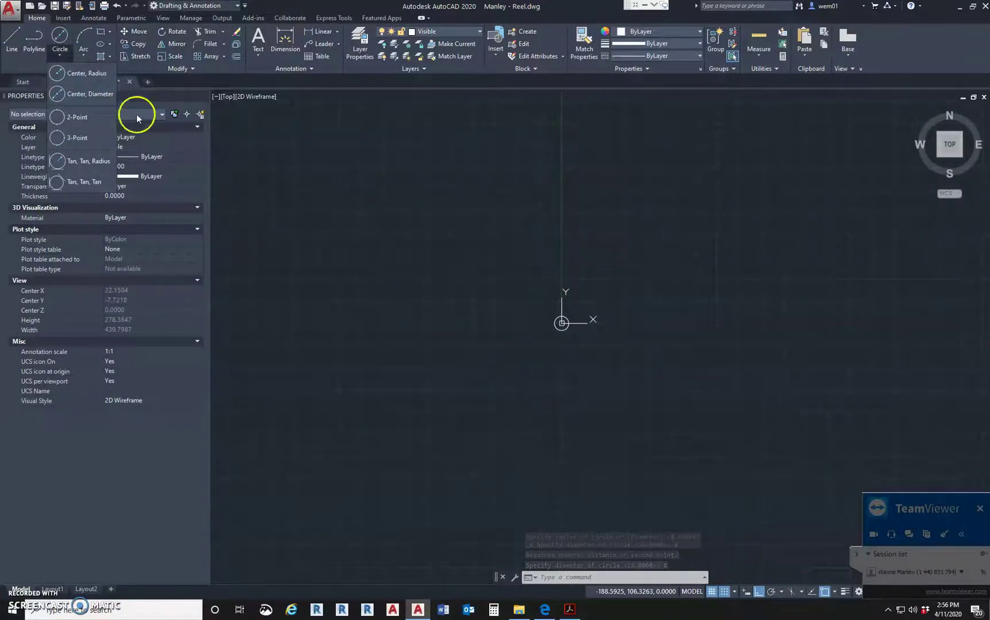
click(86, 74)
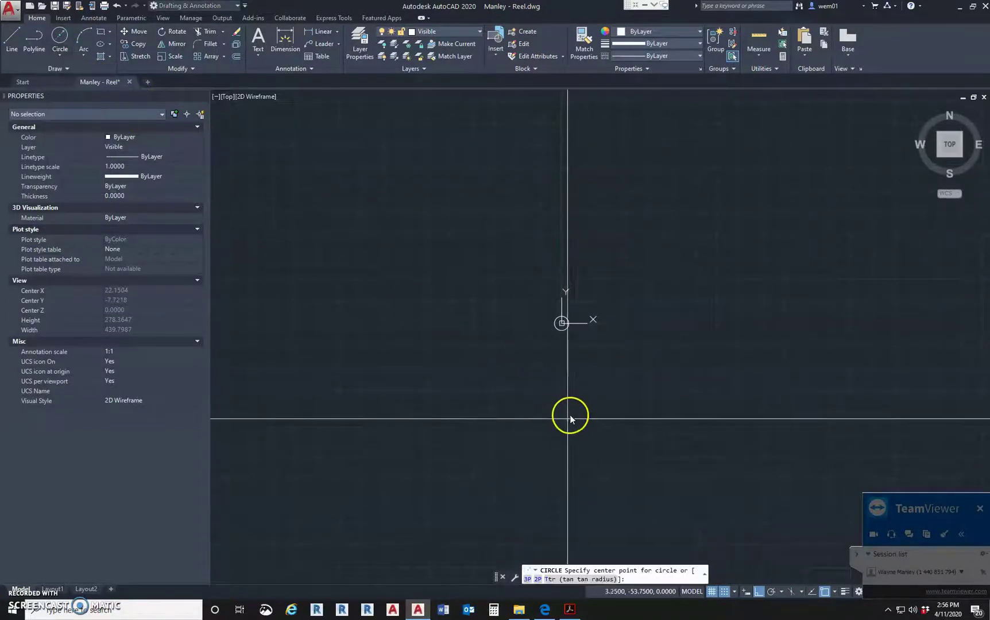
click(561, 324)
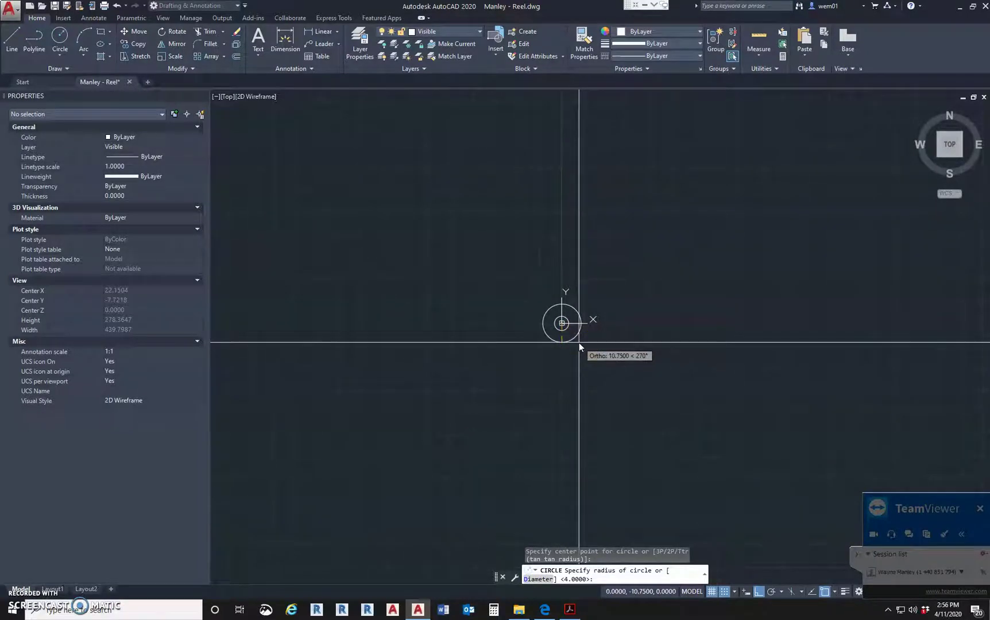
key(Return)
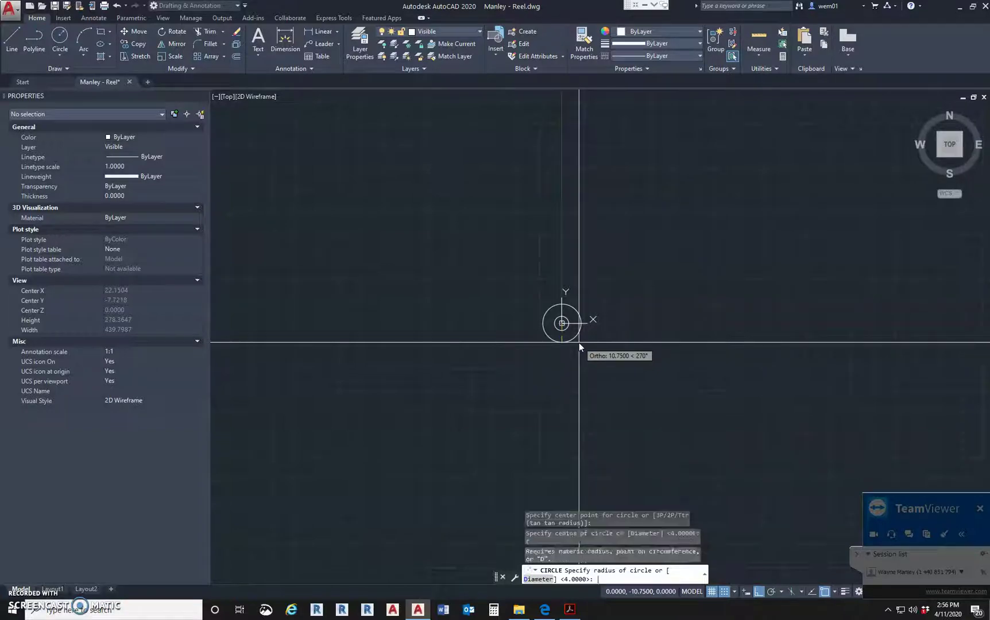
text(25)
key(Return)
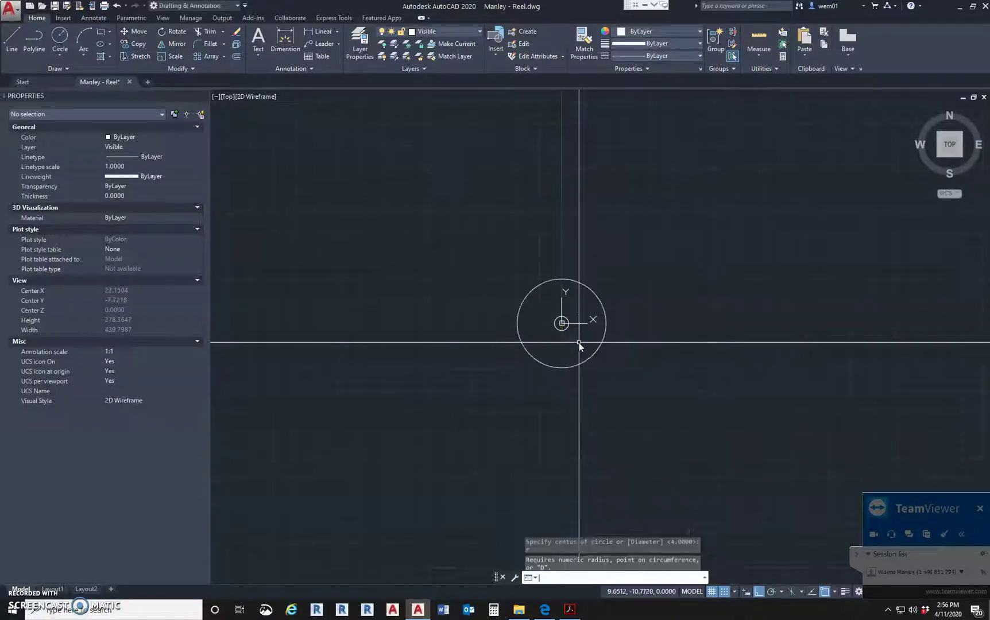
Draw a concentric circle of diameter 102 centred on the origin.
key(Return)
click(564, 326)
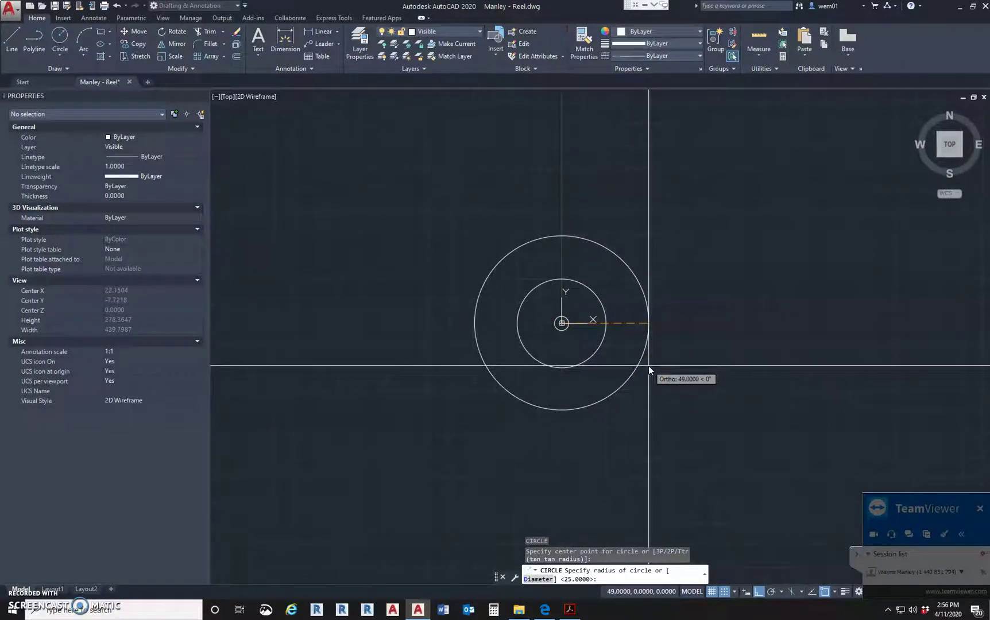
text(d)
key(Return)
text(10)
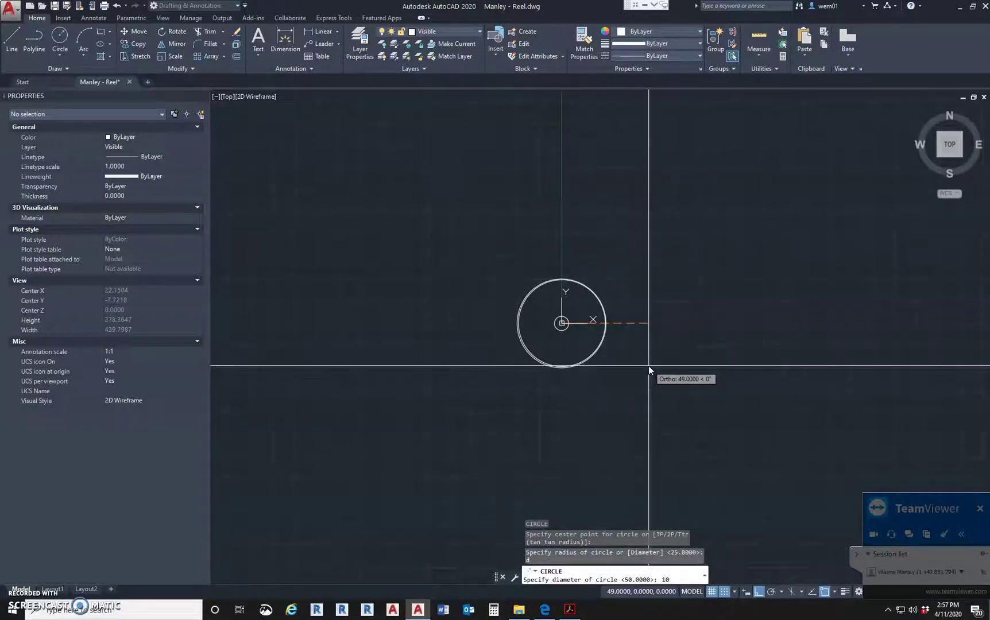
text(2)
key(Return)
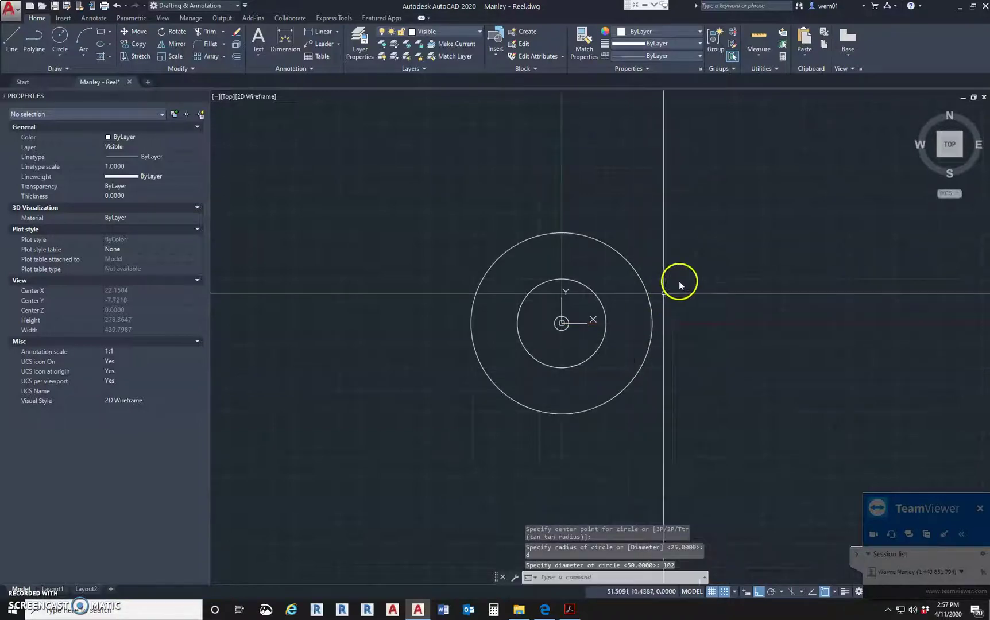
Draw a concentric circle of diameter 73 centred on the origin and leave the Circle command.
key(Return)
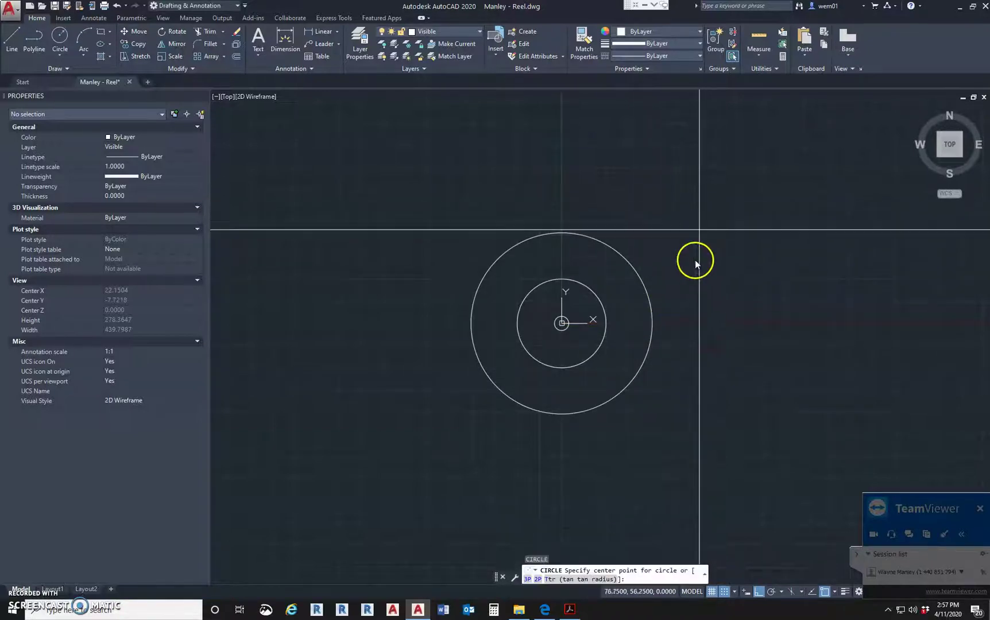
click(562, 323)
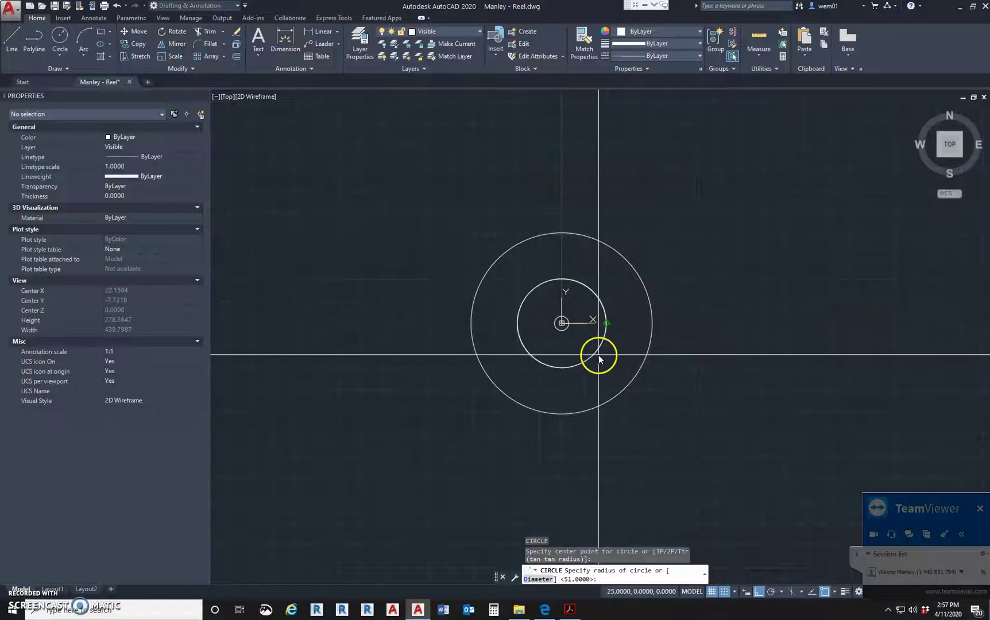
text(36.5)
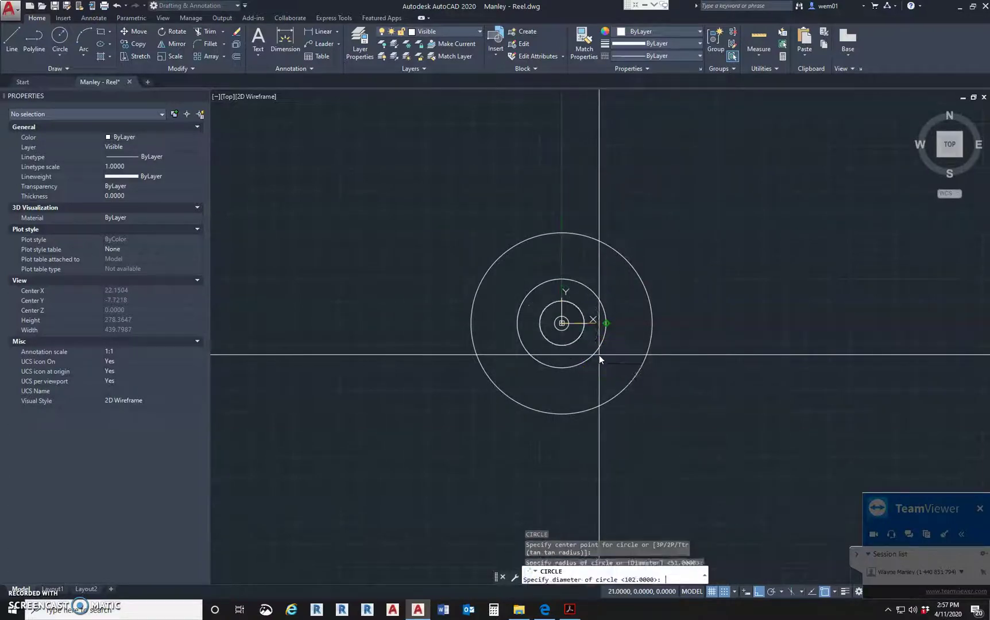
key(Return)
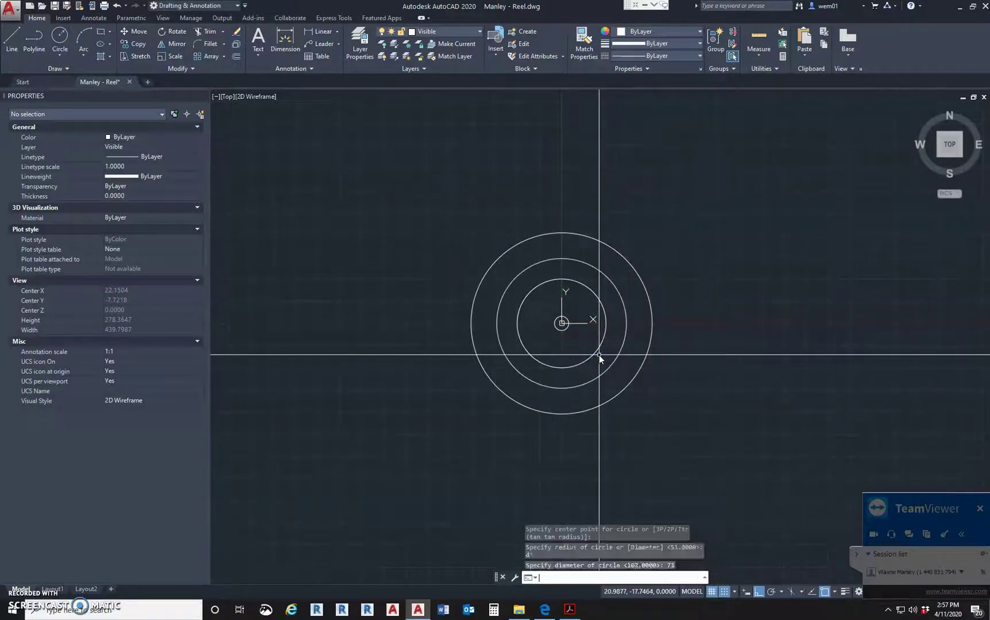
key(Escape)
key(Escape)
Move the diameter 102 and diameter 73 circles to the Centerline layer and clear the selection.
click(662, 283)
click(609, 293)
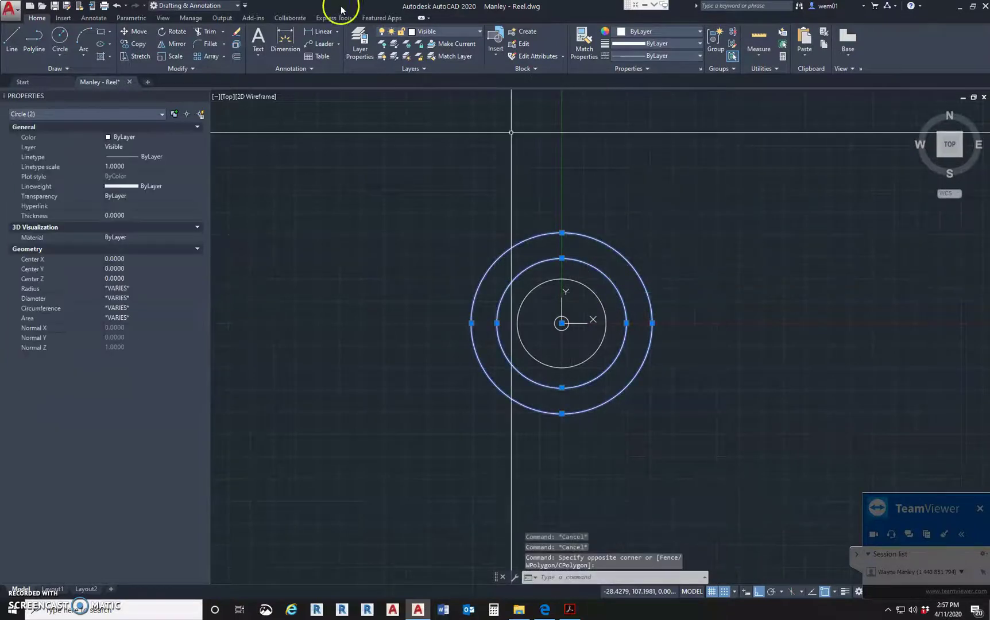
click(436, 32)
click(433, 69)
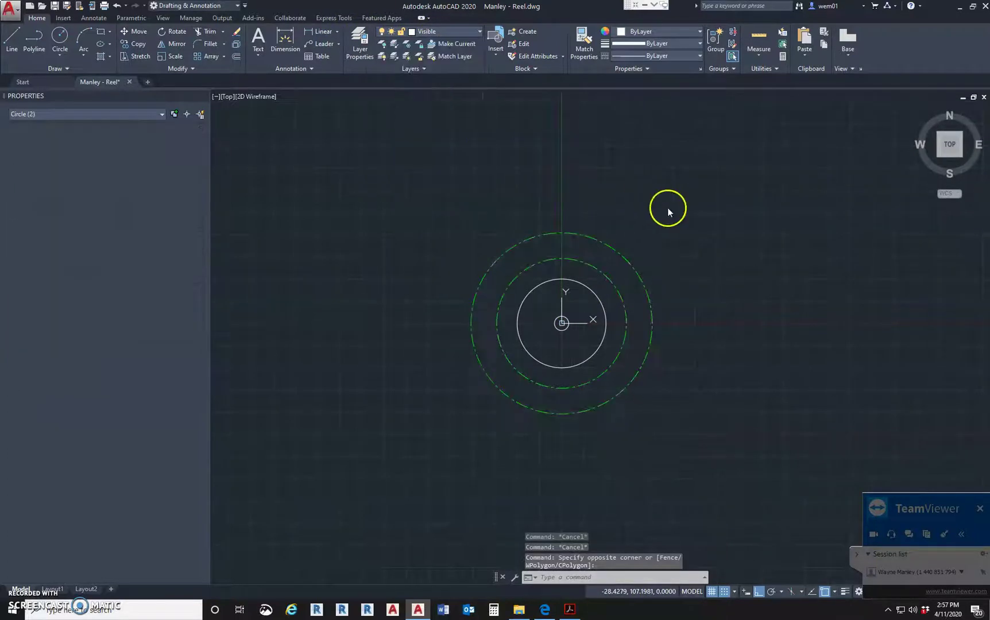
key(Escape)
Set the global linetype scale (LTSCALE) to 20.
mouse_move(508, 286)
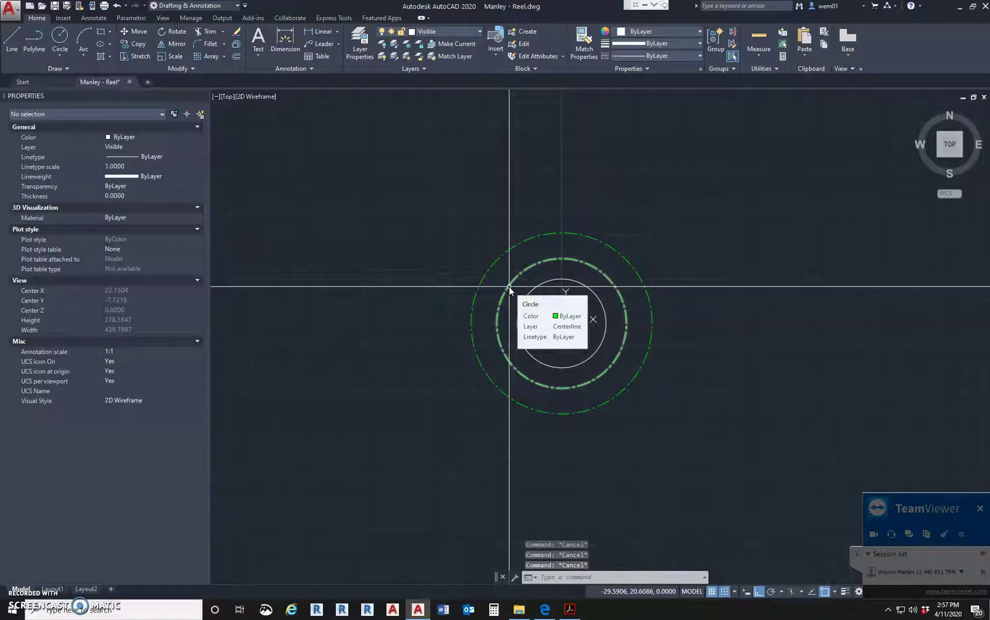
text(ltscale)
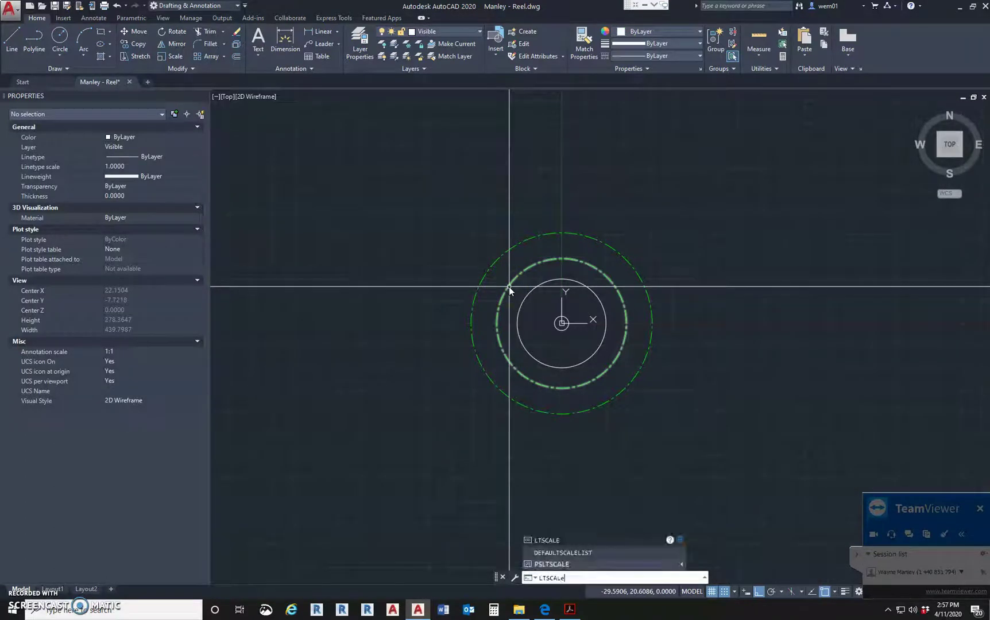
key(Return)
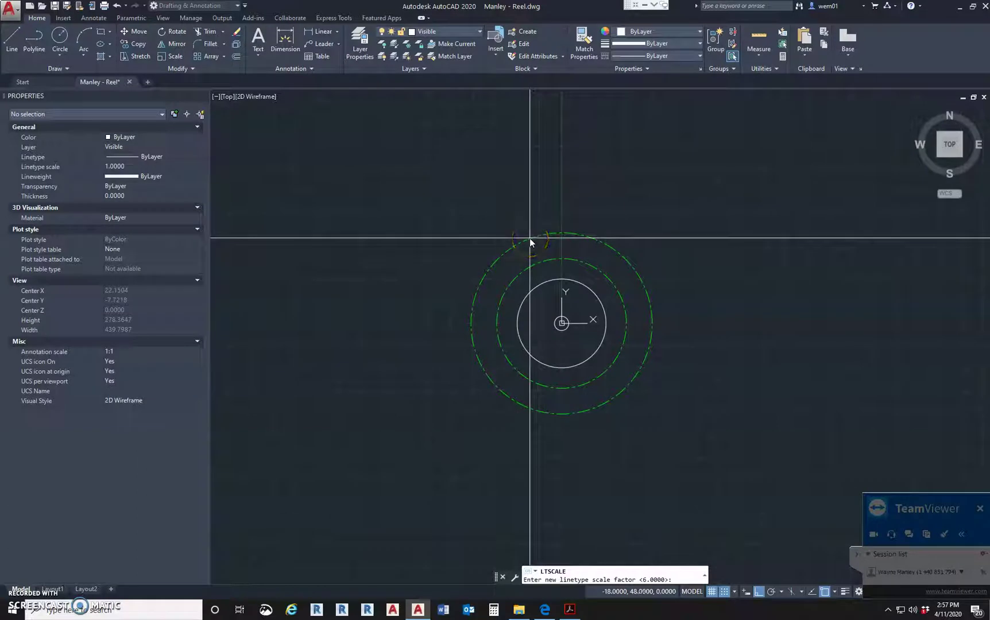
text(20)
key(Return)
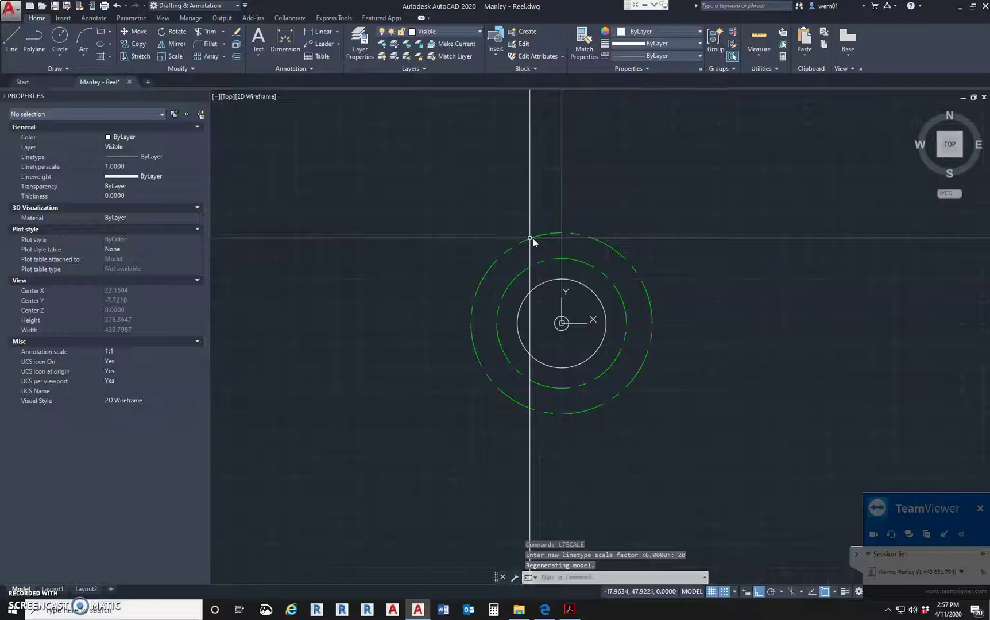
Reduce the global linetype scale so the centerline circles get shorter dashes.
key(Return)
key(Escape)
key(Escape)
key(Escape)
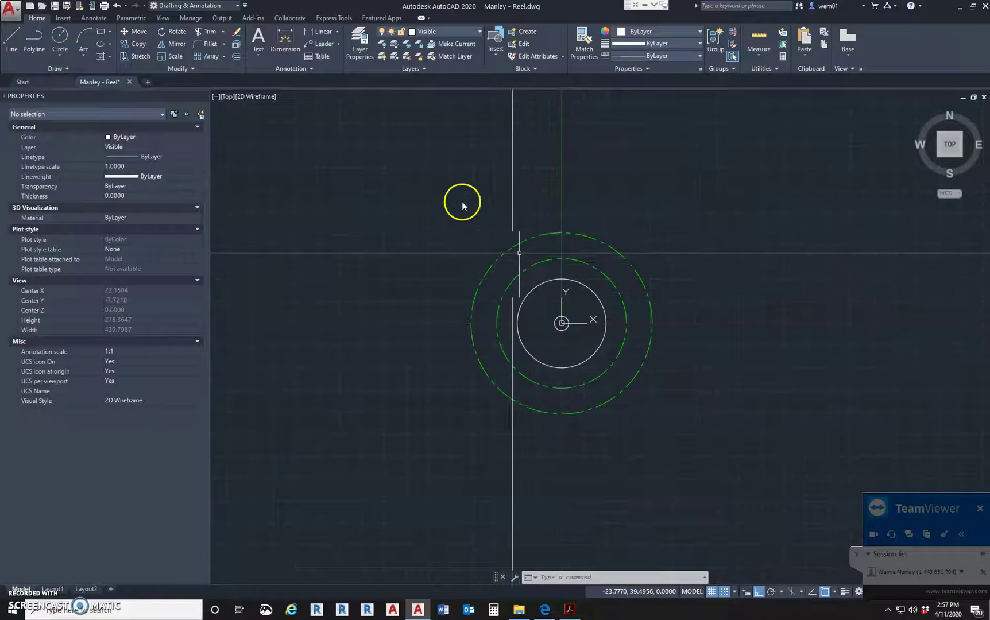
Draw a concentric circle of diameter 128 centred on the origin on the Visible layer.
click(60, 54)
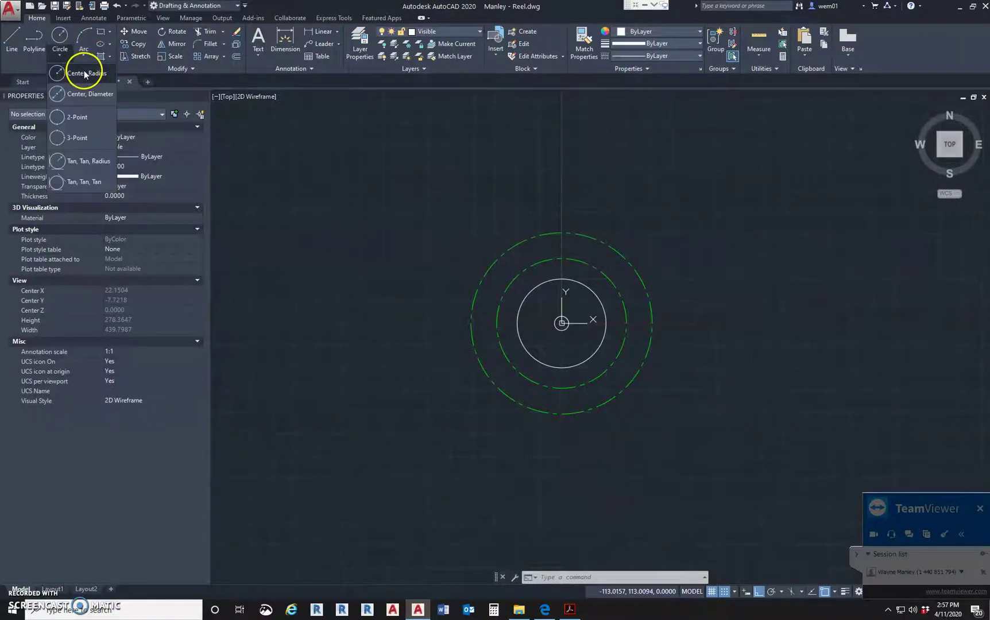
click(80, 73)
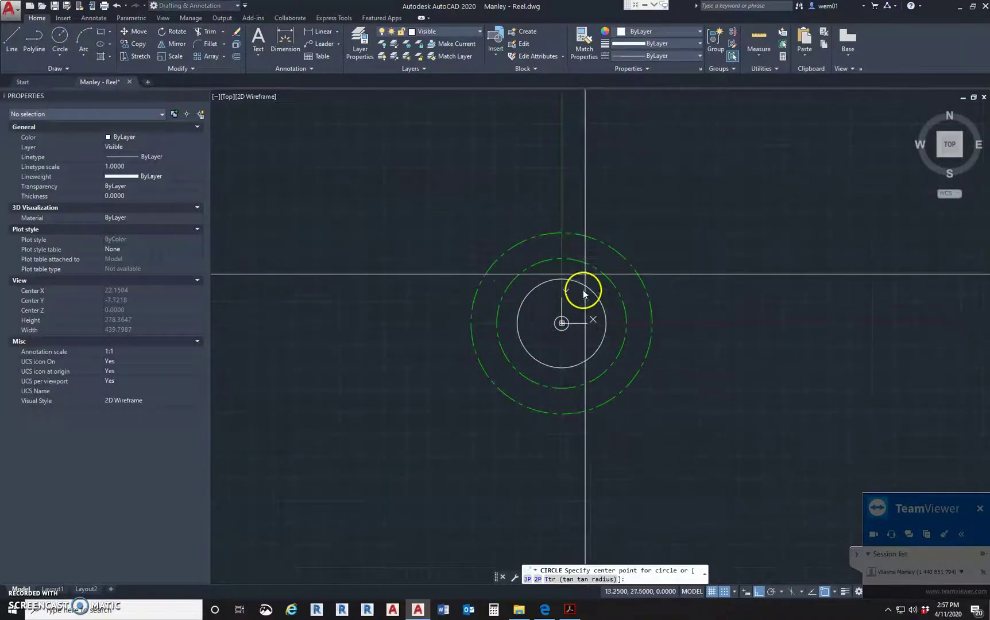
click(562, 323)
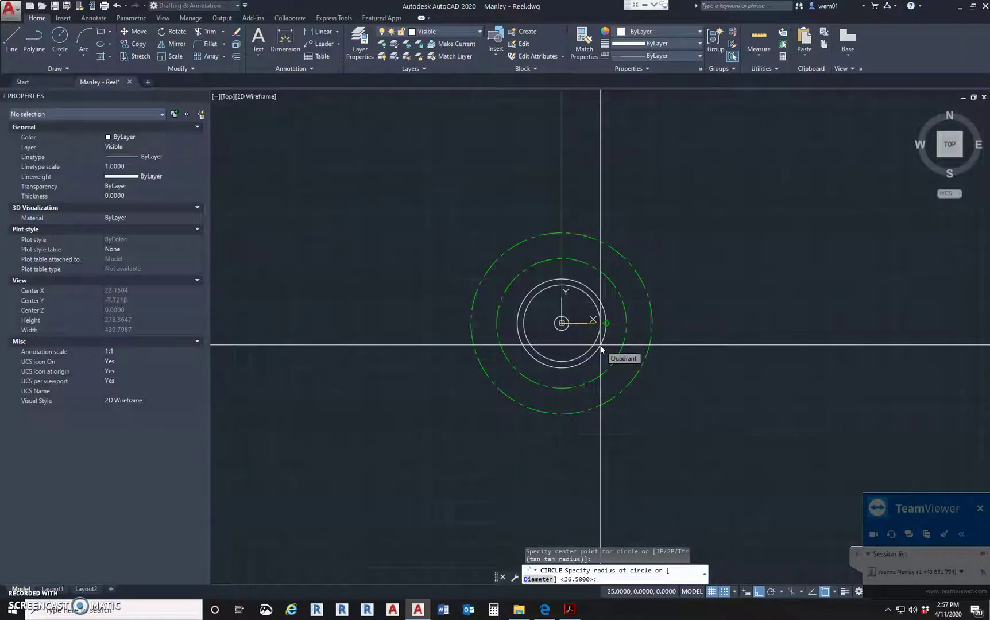
text(d)
key(Return)
text(128)
key(Return)
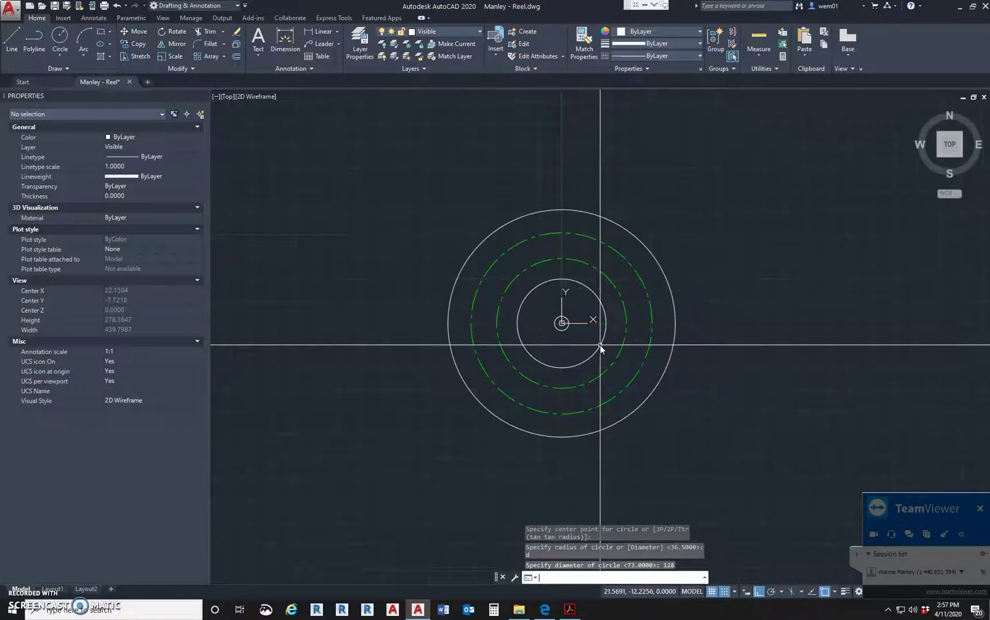
key(Return)
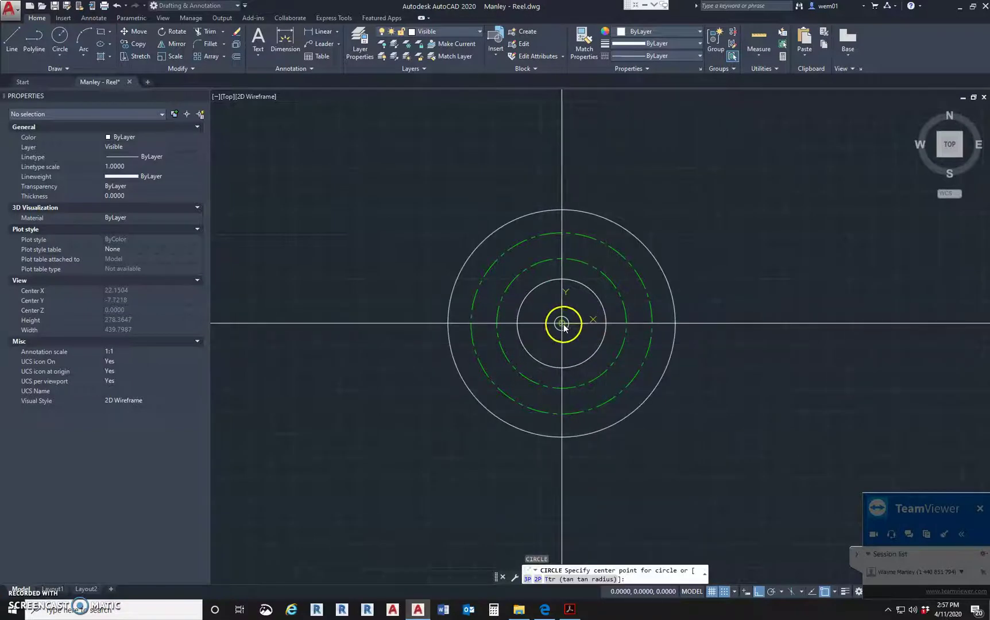
key(Escape)
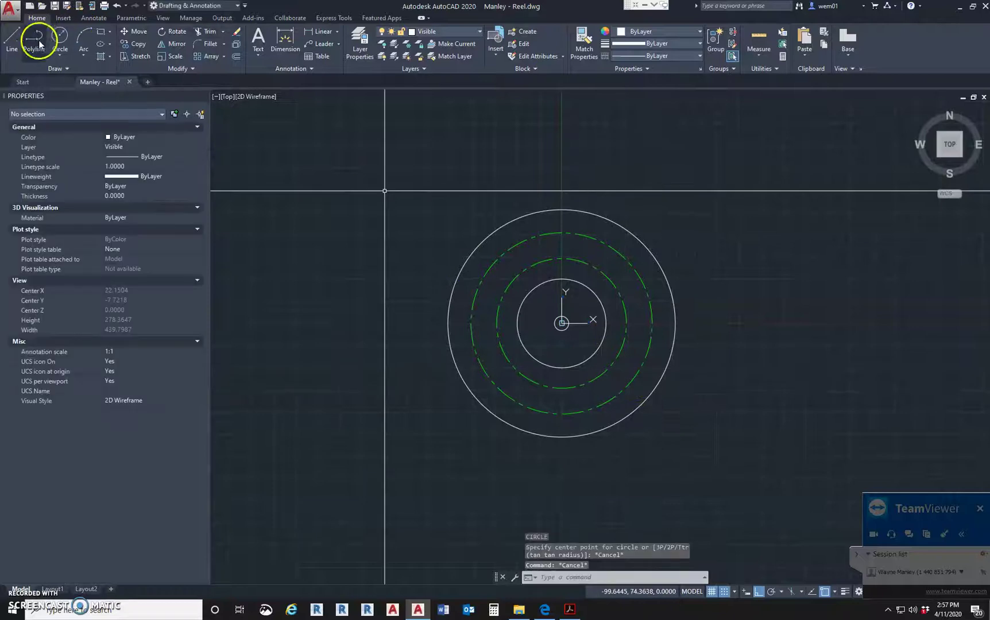
Draw a concentric circle of diameter 143 centred on the origin on the Visible layer.
click(60, 53)
click(80, 91)
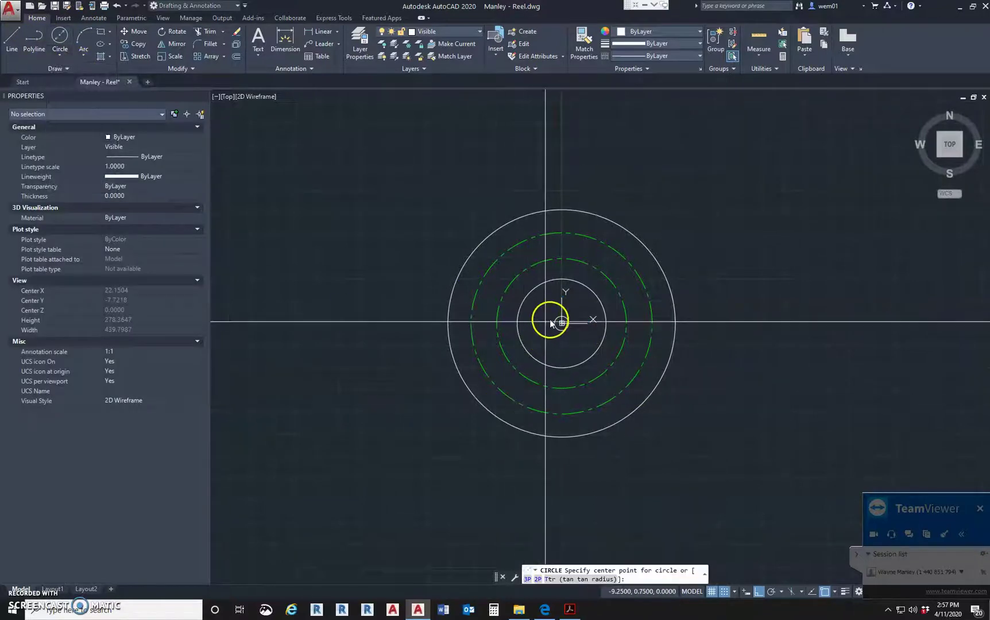
click(562, 323)
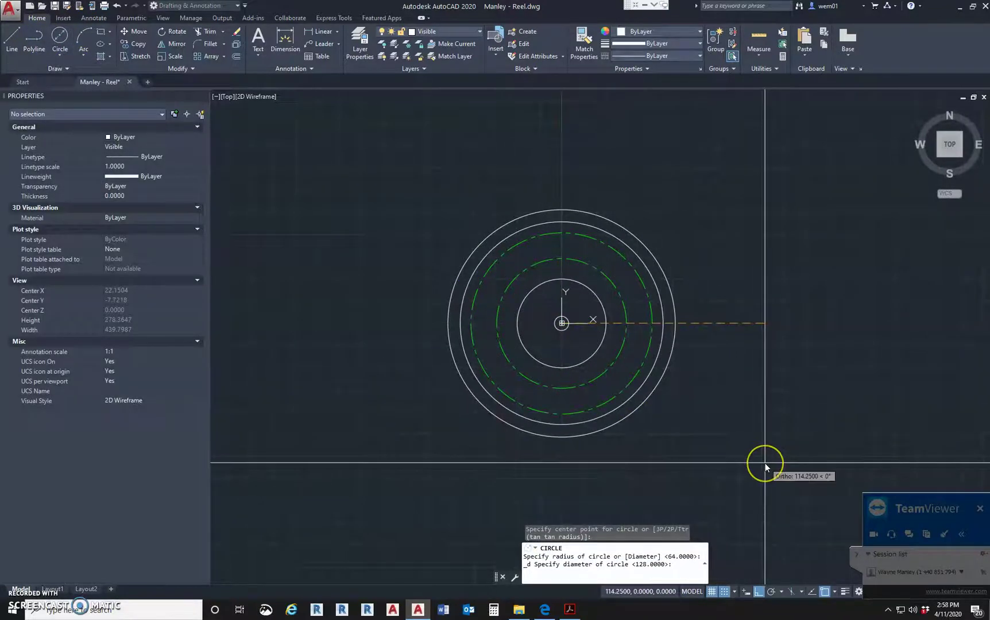
text(d)
key(Return)
text(143)
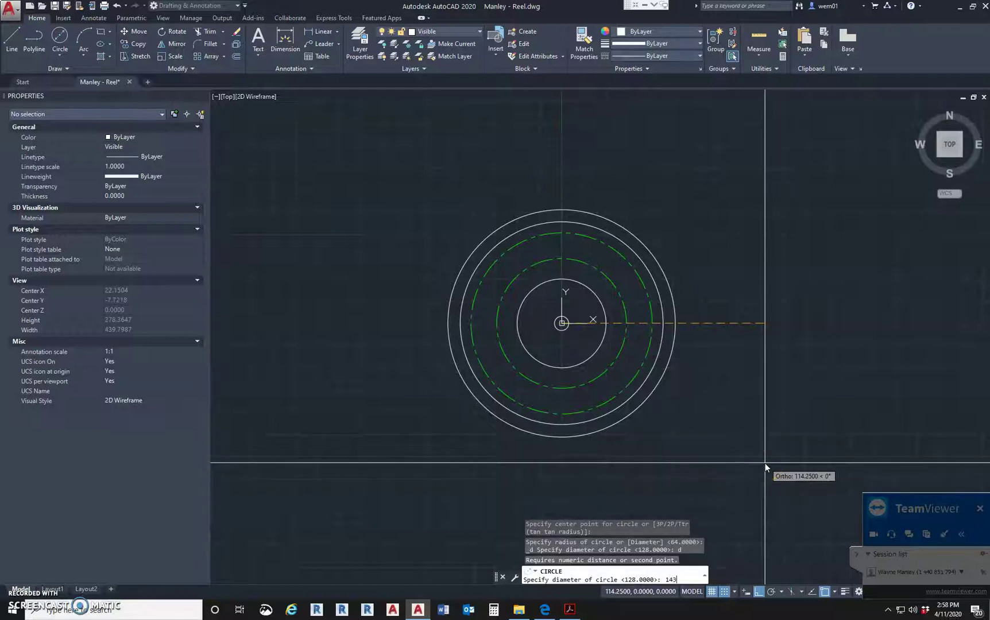
key(Return)
key(Escape)
key(Escape)
key(Escape)
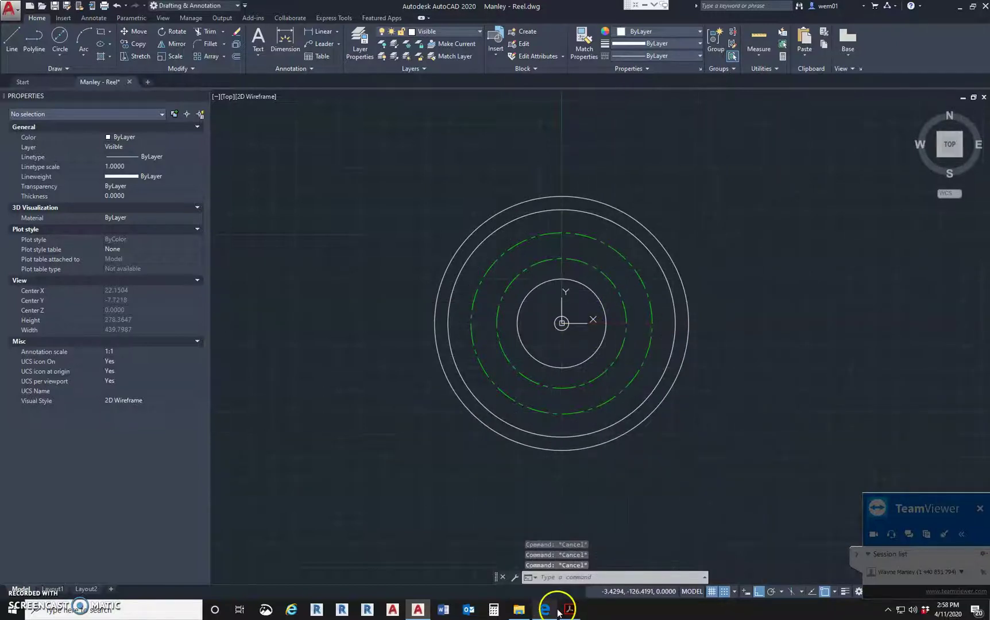
Examine the slot shapes, their radii and the centerlines in Reel.pdf in Acrobat, and return to AutoCAD.
click(571, 610)
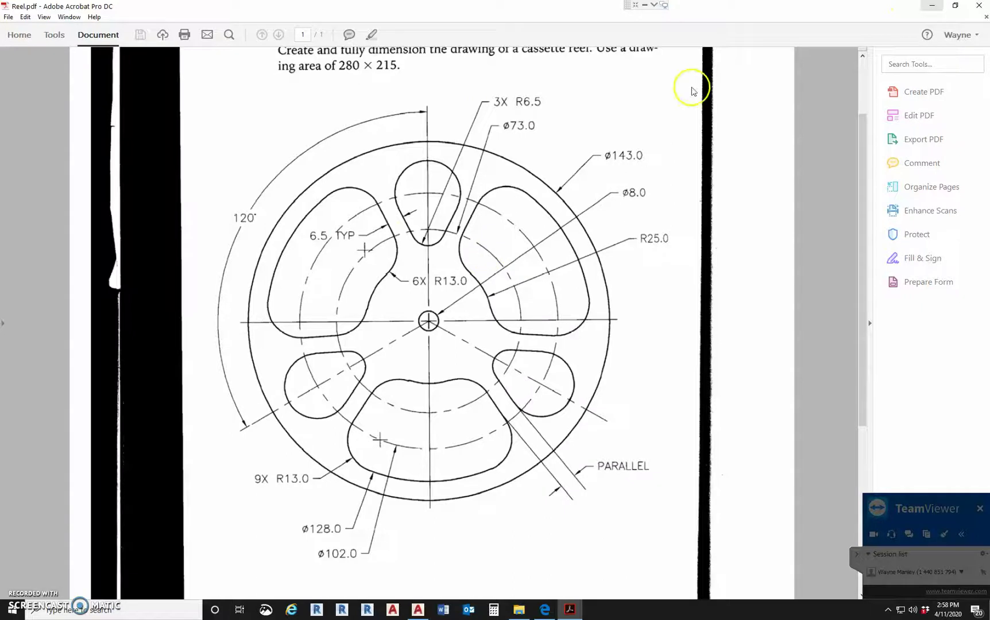
click(418, 610)
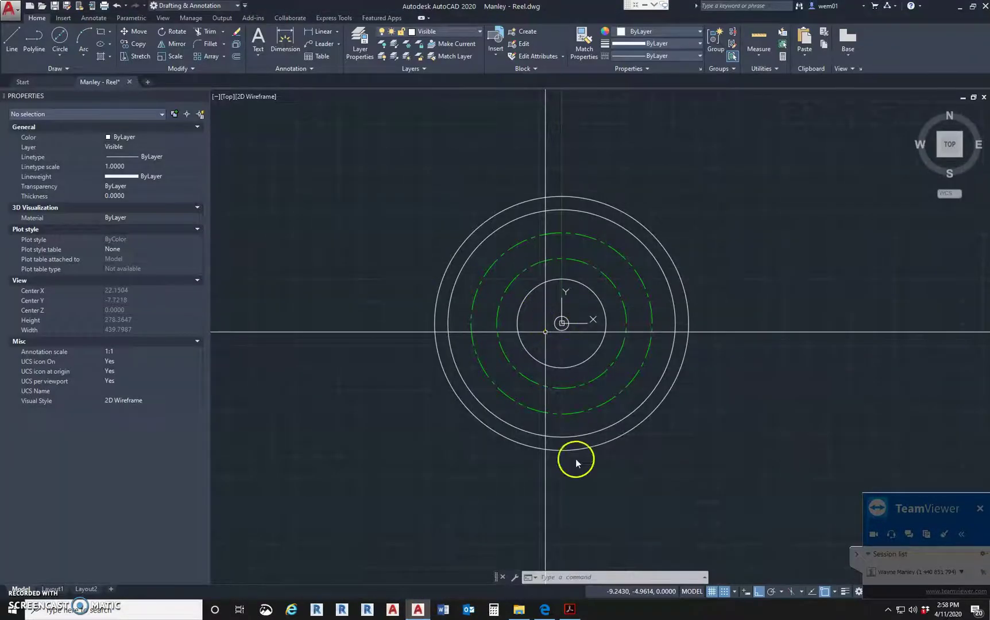
click(574, 613)
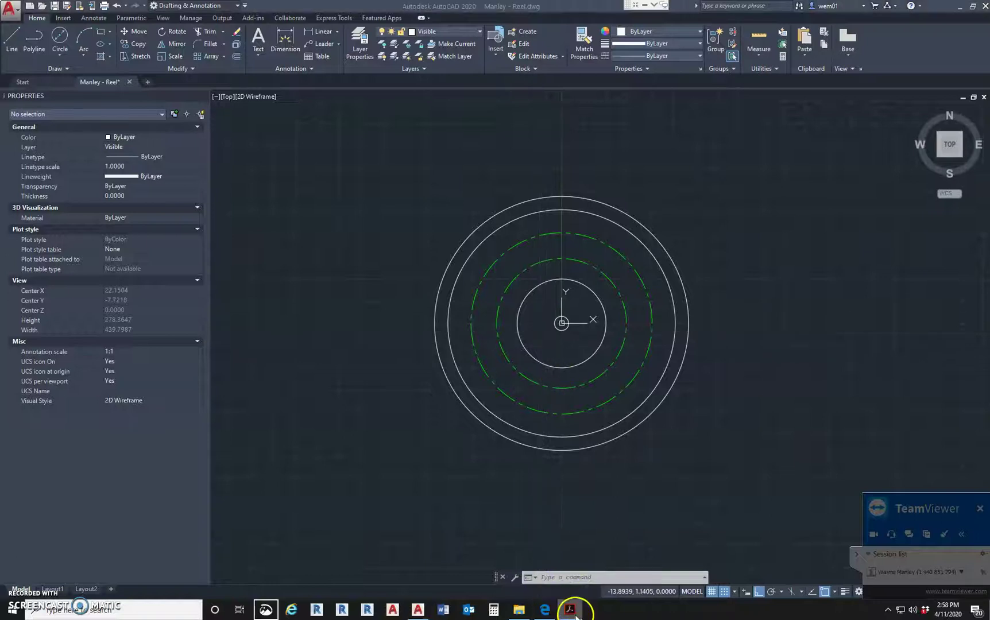
right_click(574, 612)
click(576, 609)
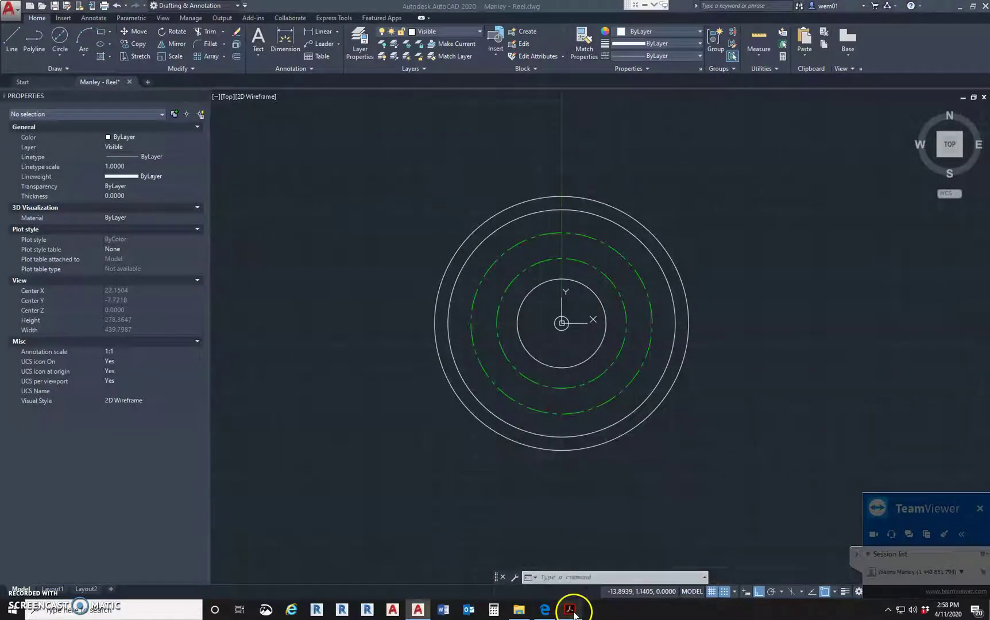
click(574, 612)
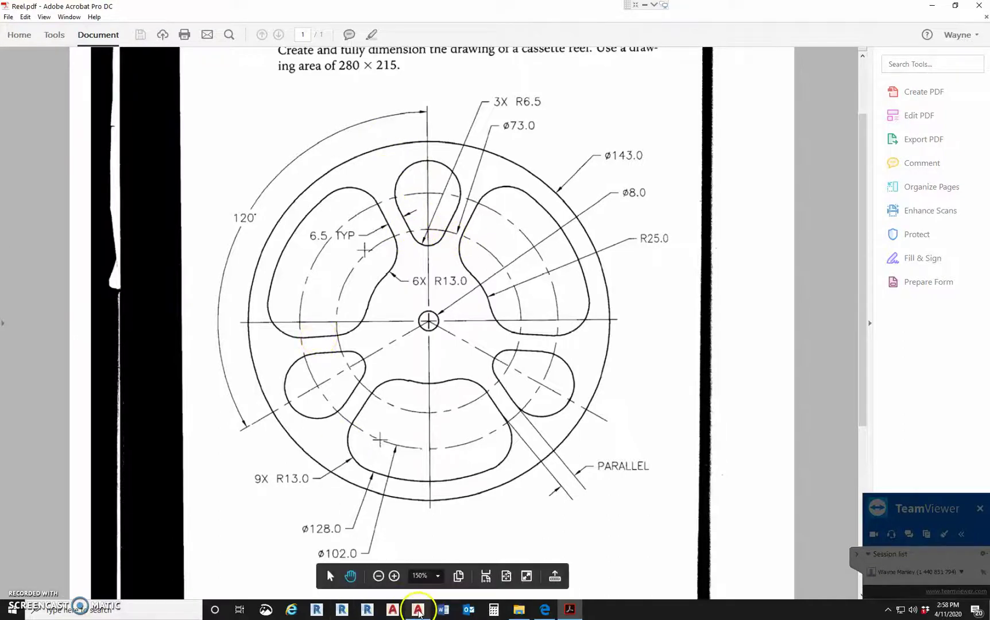
click(418, 609)
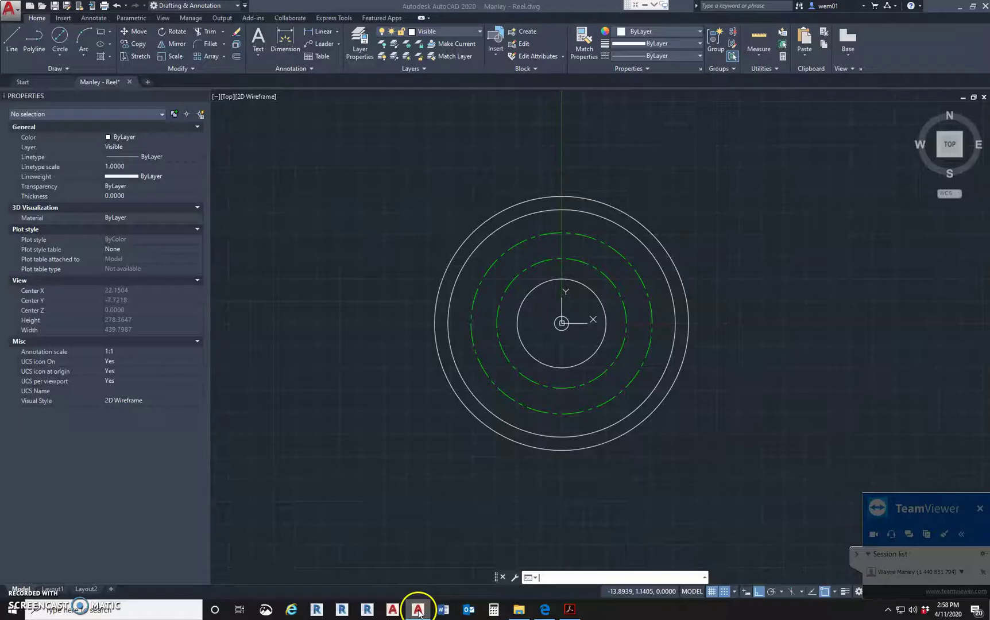
Draw a vertical and a horizontal line through the origin, each spanning the diameter 143 circle from quadrant to quadrant.
click(13, 45)
click(560, 195)
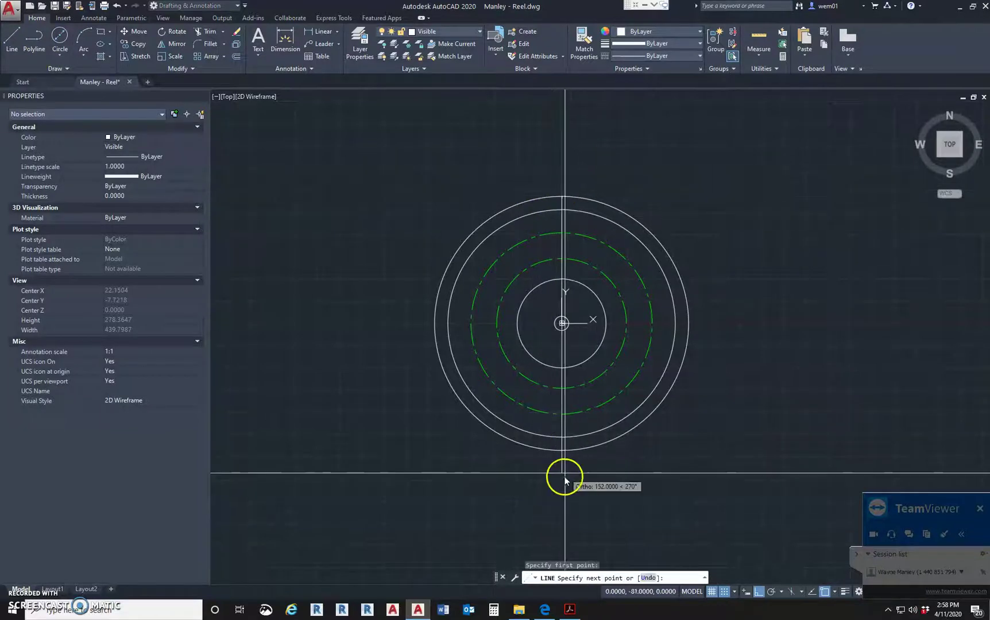
key(Return)
key(Return)
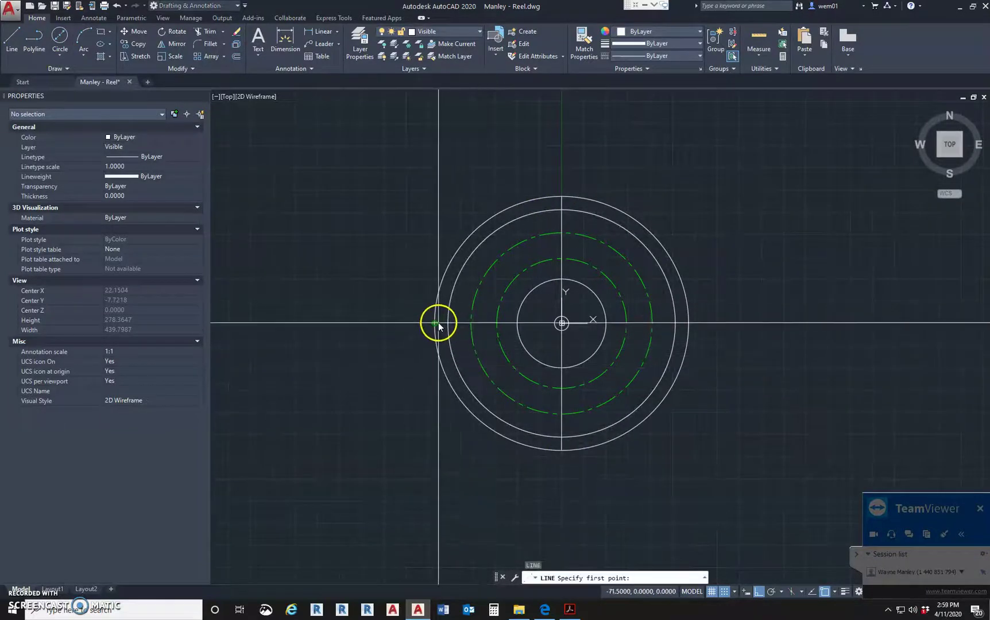
click(435, 323)
click(689, 321)
key(Escape)
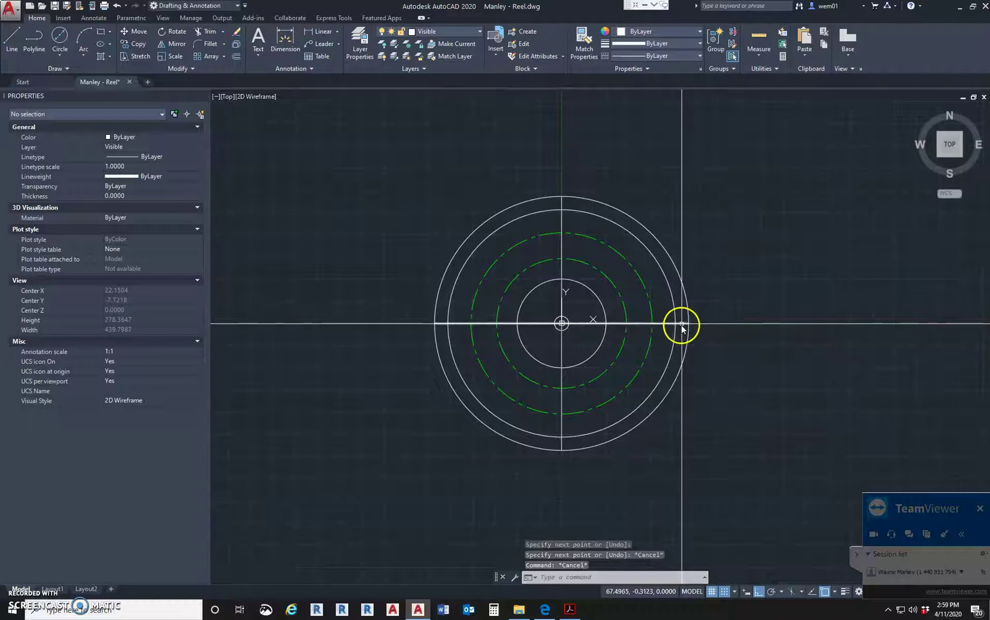
Stretch both ends of the horizontal and vertical lines about 10 units beyond the outer circle.
click(681, 320)
click(689, 324)
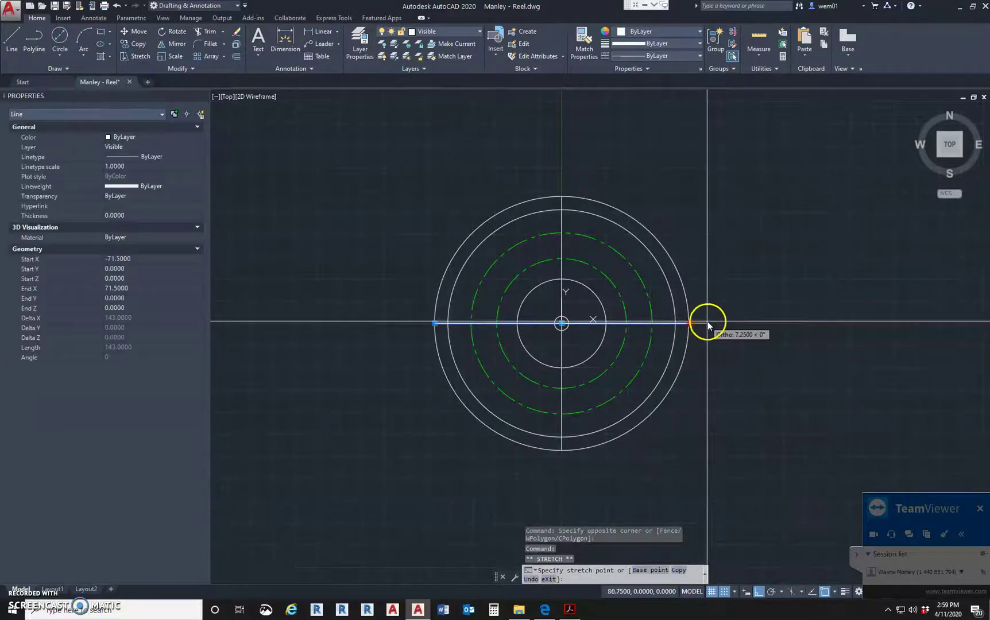
click(708, 322)
click(561, 206)
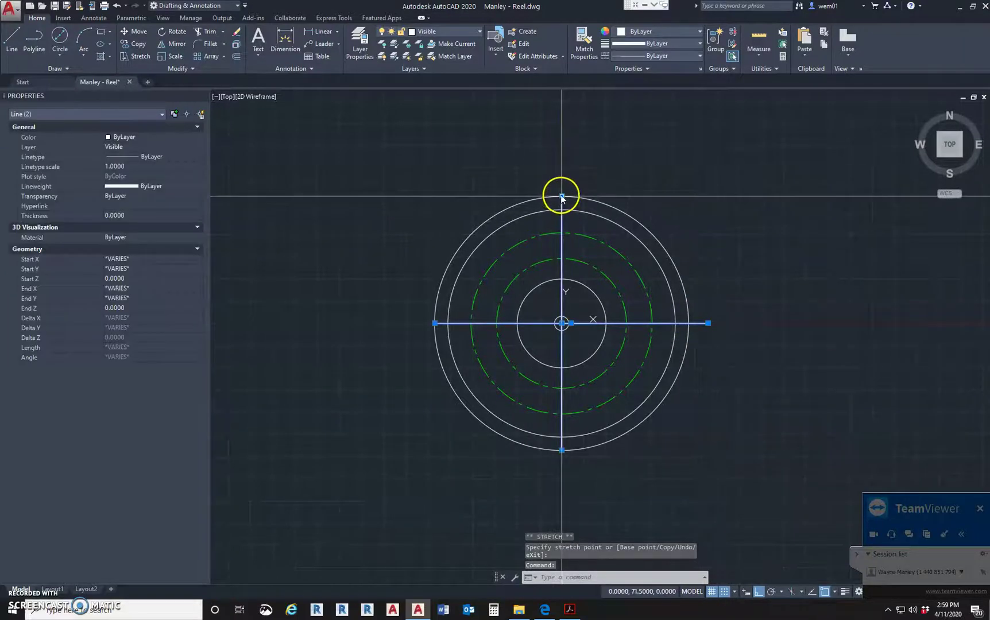
click(562, 197)
click(561, 180)
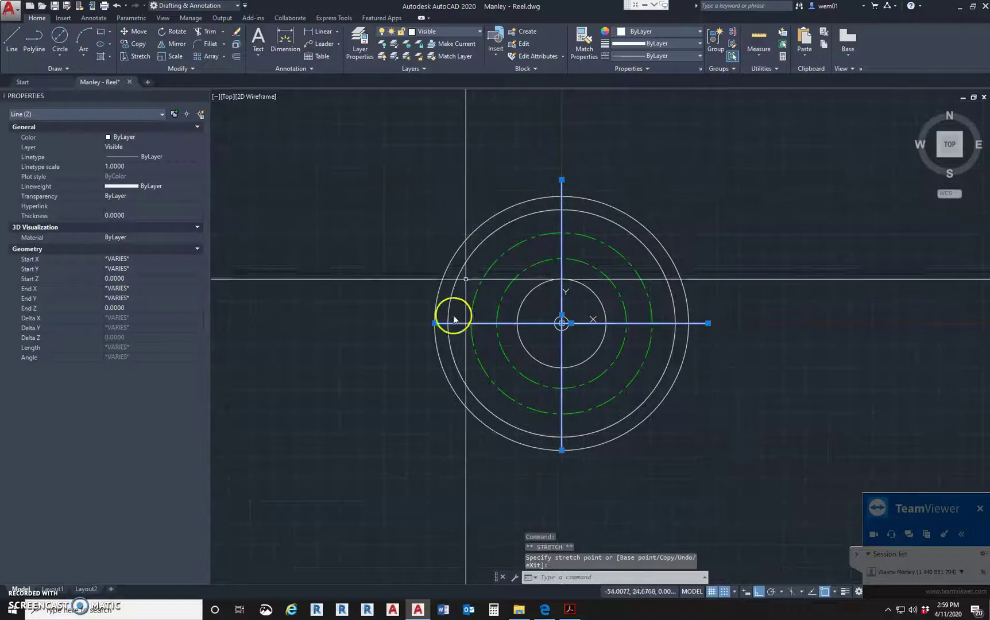
click(417, 323)
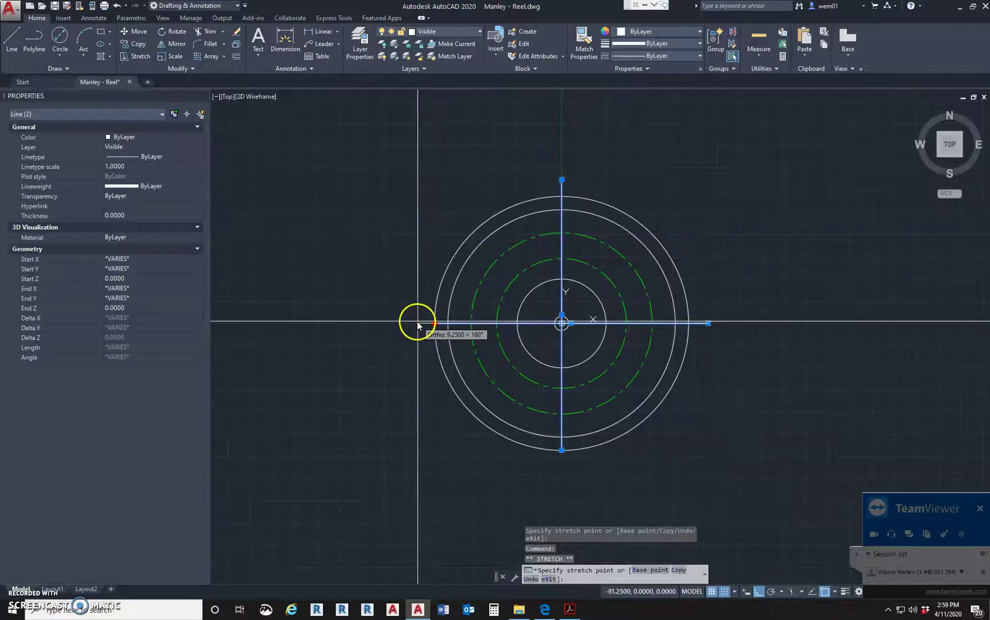
click(561, 450)
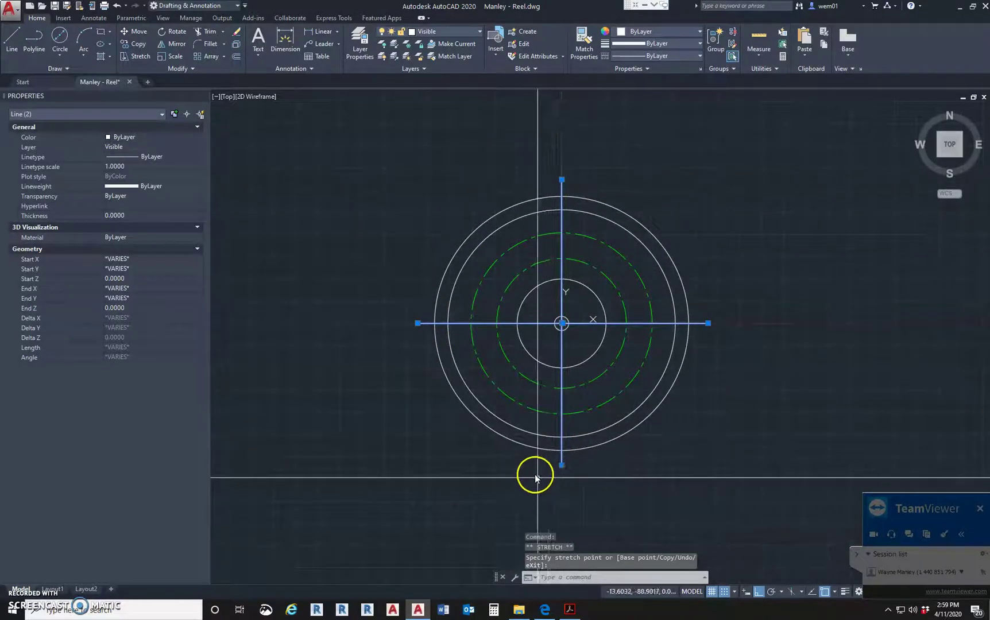
click(562, 465)
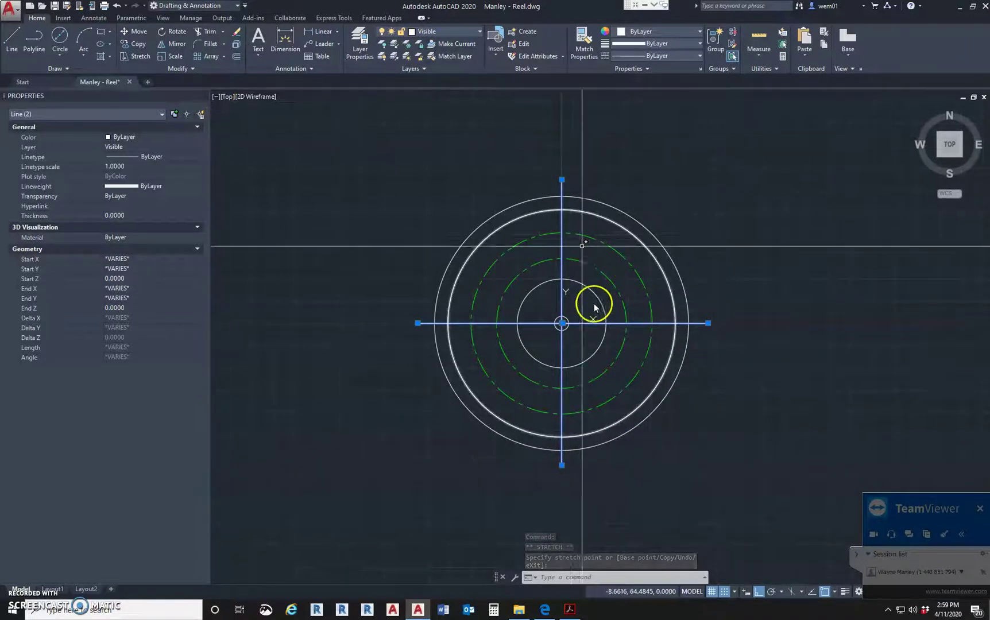
Move the two selected crossing lines to the Centerline layer and clear the selection.
click(445, 34)
click(432, 69)
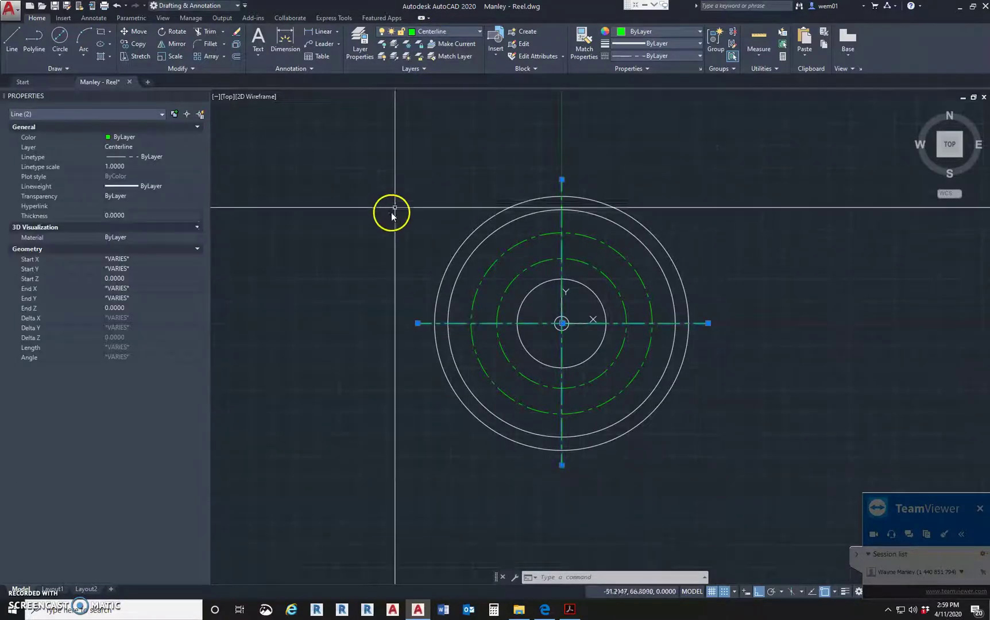
click(388, 214)
key(Escape)
key(Escape)
key(Escape)
Check the upper slot in Reel.pdf and draw a radius 13 circle centred where the vertical centerline meets the diameter 128 circle.
click(59, 54)
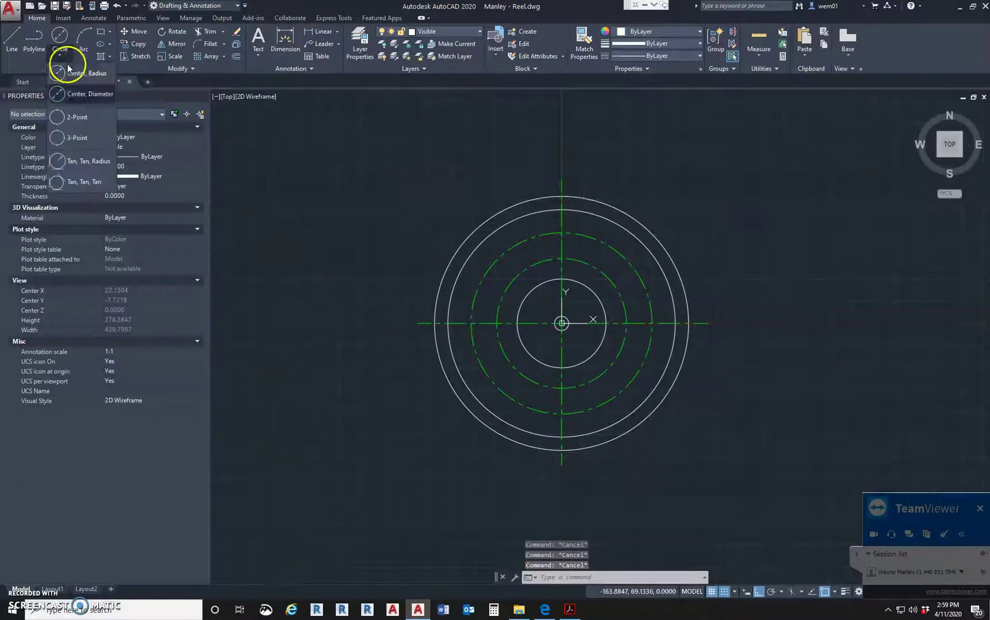
click(62, 45)
scroll(562, 215, up, 5)
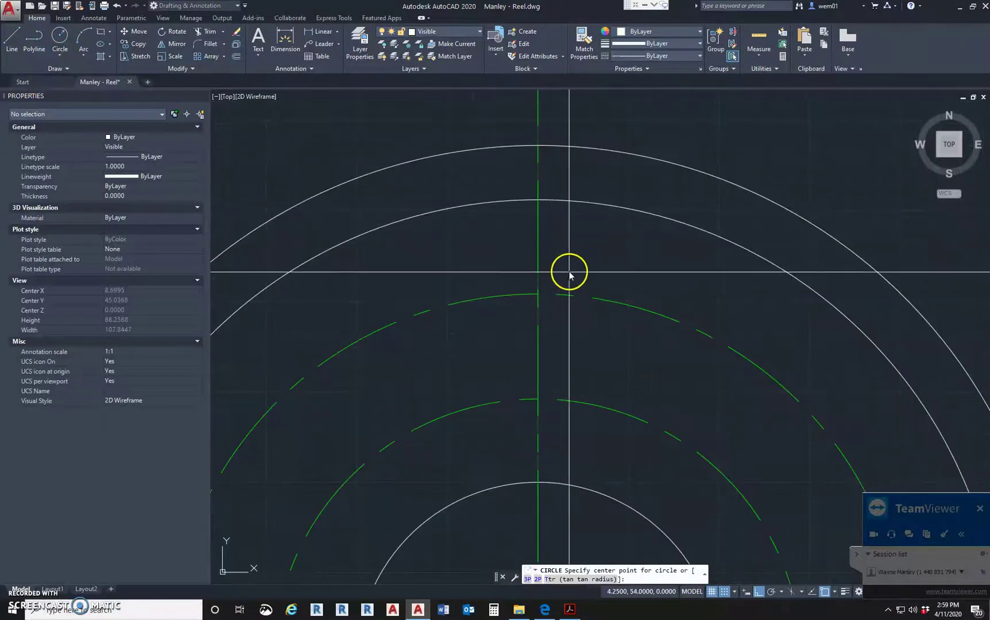
click(570, 610)
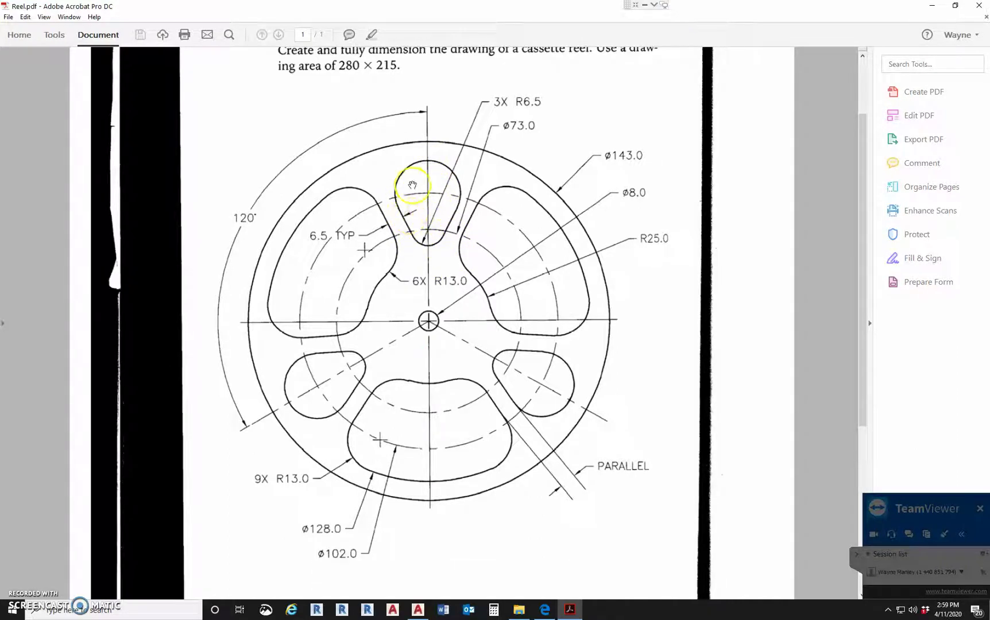
click(418, 609)
click(538, 199)
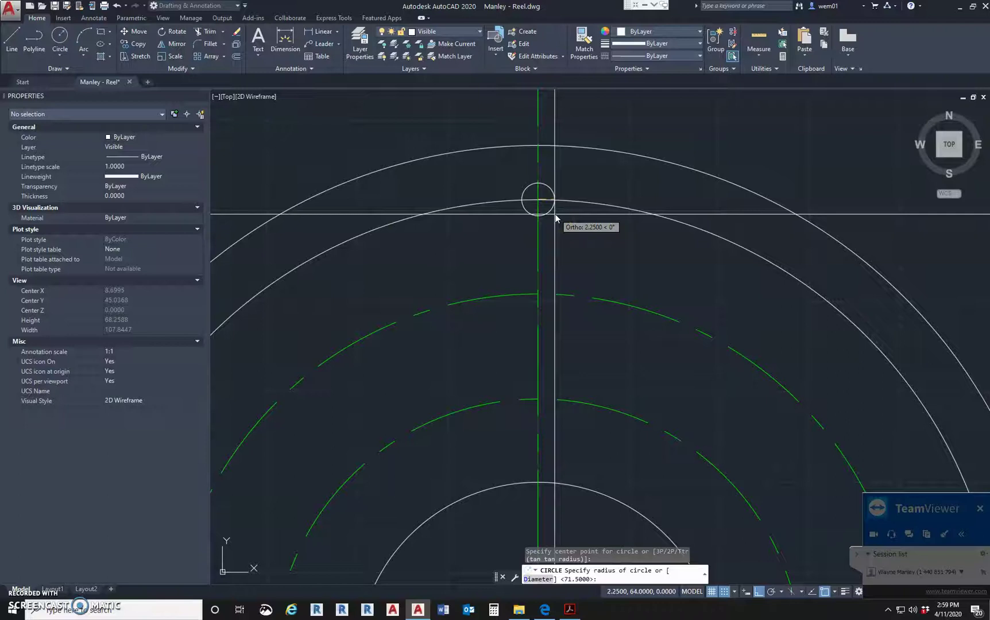
text(r)
key(Return)
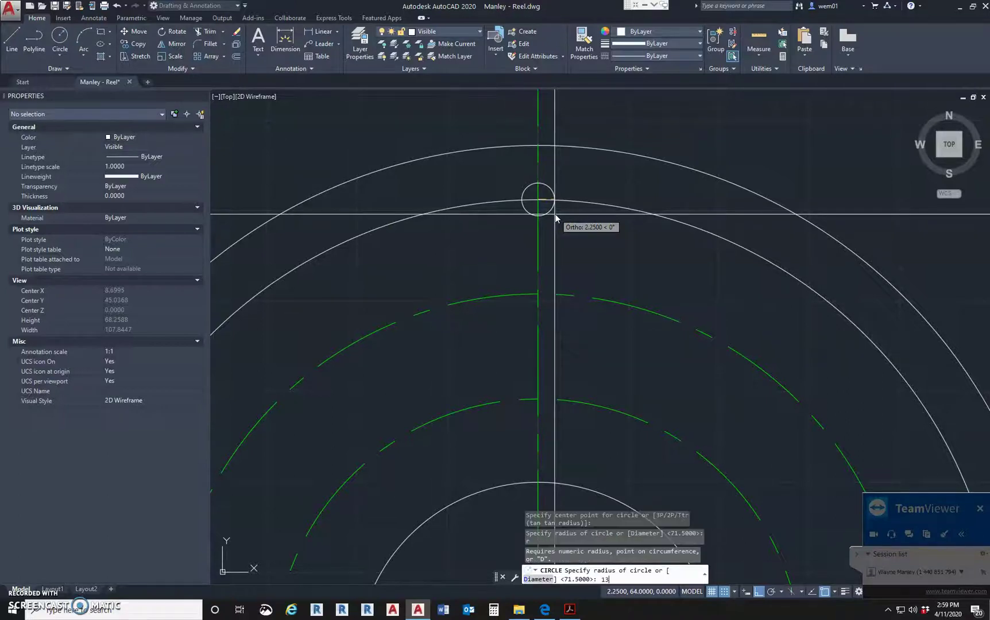
text(13)
key(Return)
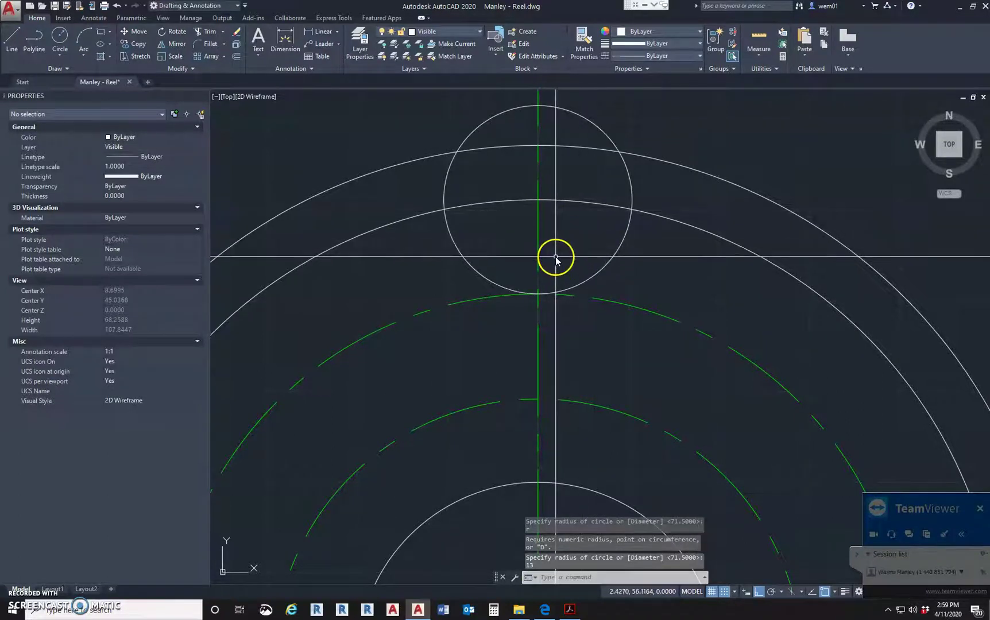
key(Escape)
key(Escape)
Erase the radius 13 circle centred on the diameter 128 circle.
click(655, 178)
click(601, 182)
text(e)
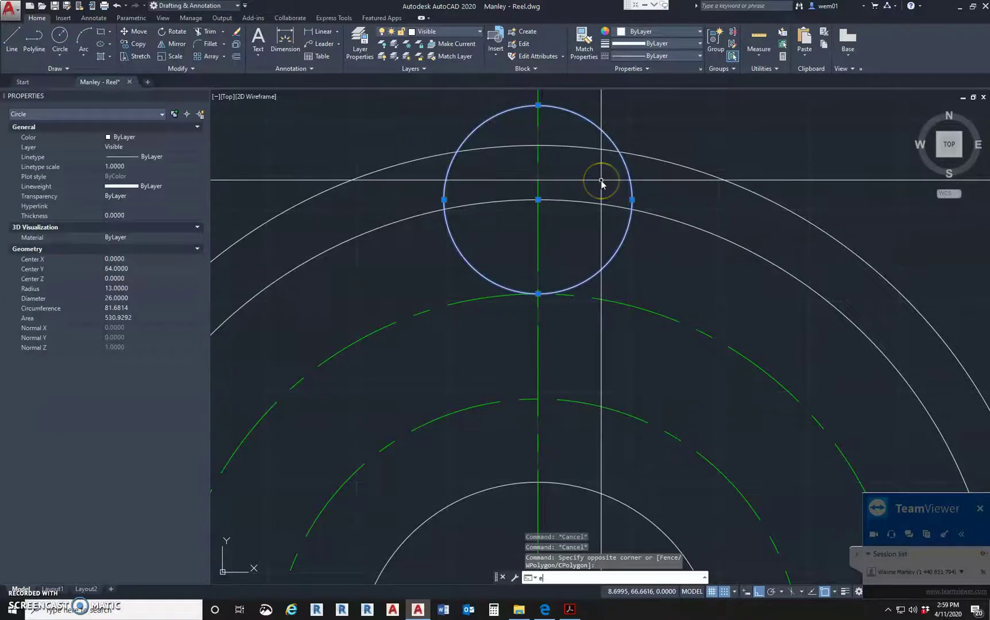
key(Return)
Draw a radius 13 circle centred where the vertical centerline meets the top of the diameter 102 centerline circle.
click(60, 52)
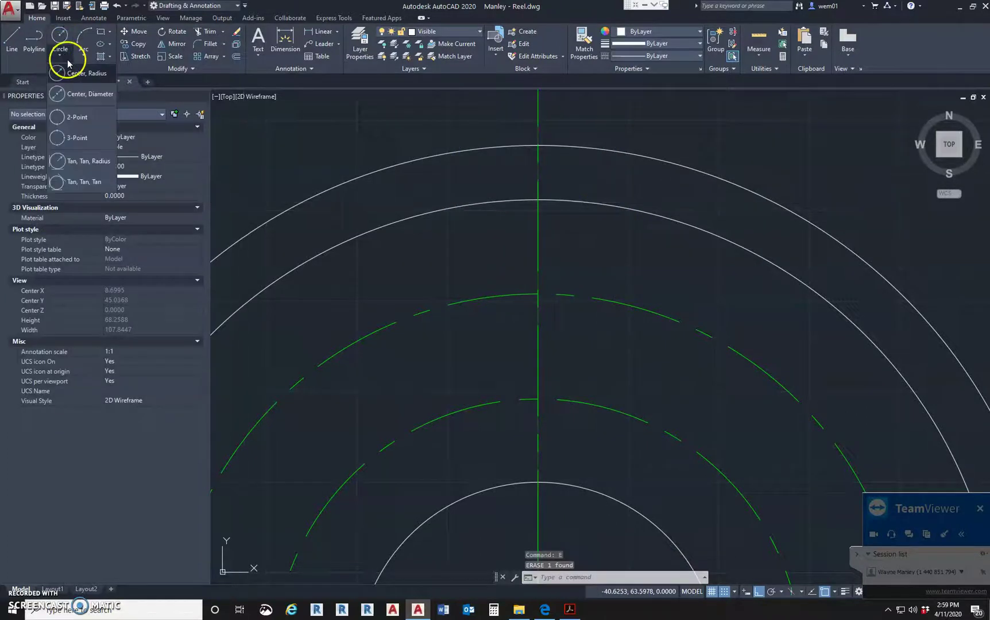
click(75, 74)
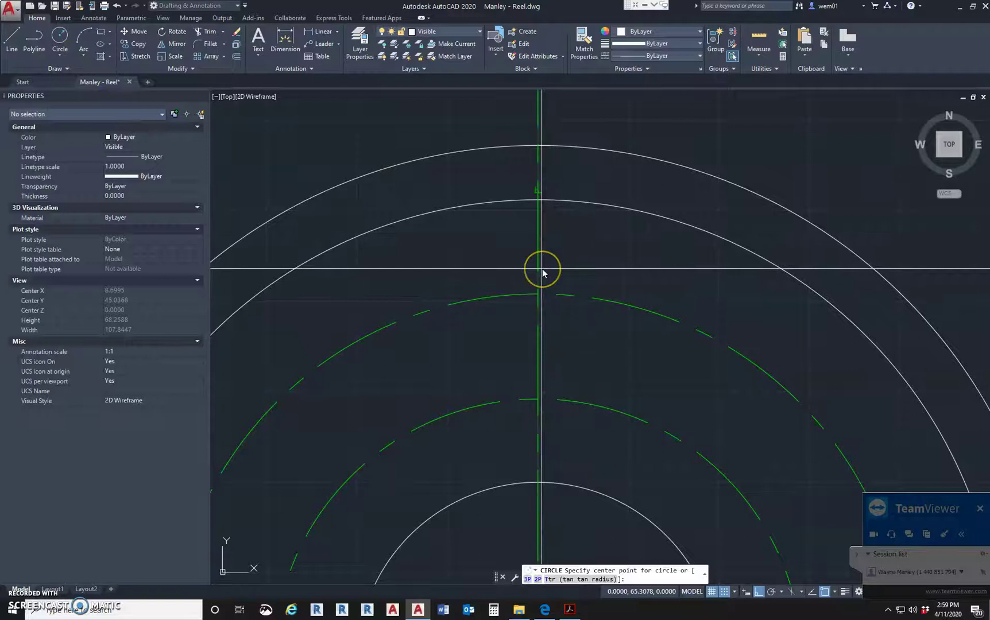
text(r)
key(Return)
click(537, 294)
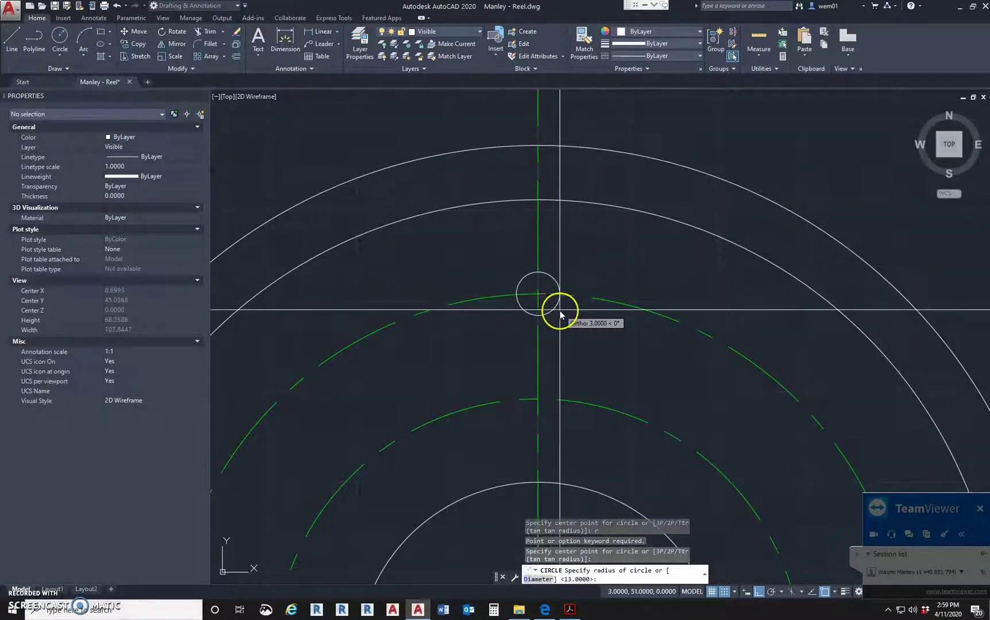
text(13)
key(Return)
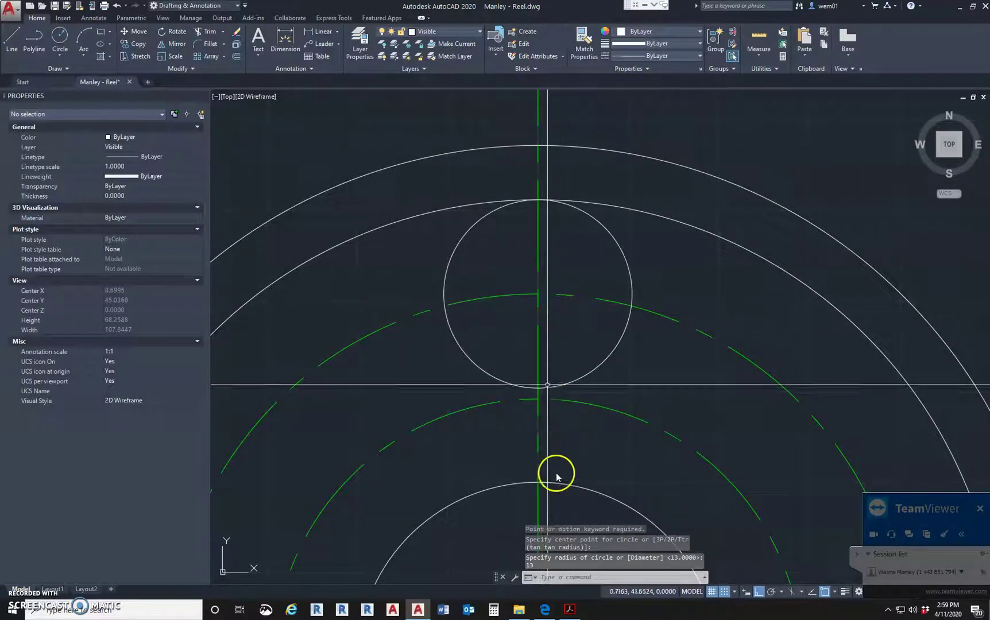
Draw a radius 6.5 circle centred where the vertical centerline meets the top of the diameter 73 centerline circle.
mouse_move(561, 471)
middle_down()
mouse_move(555, 390)
mouse_move(531, 338)
middle_up()
key(Return)
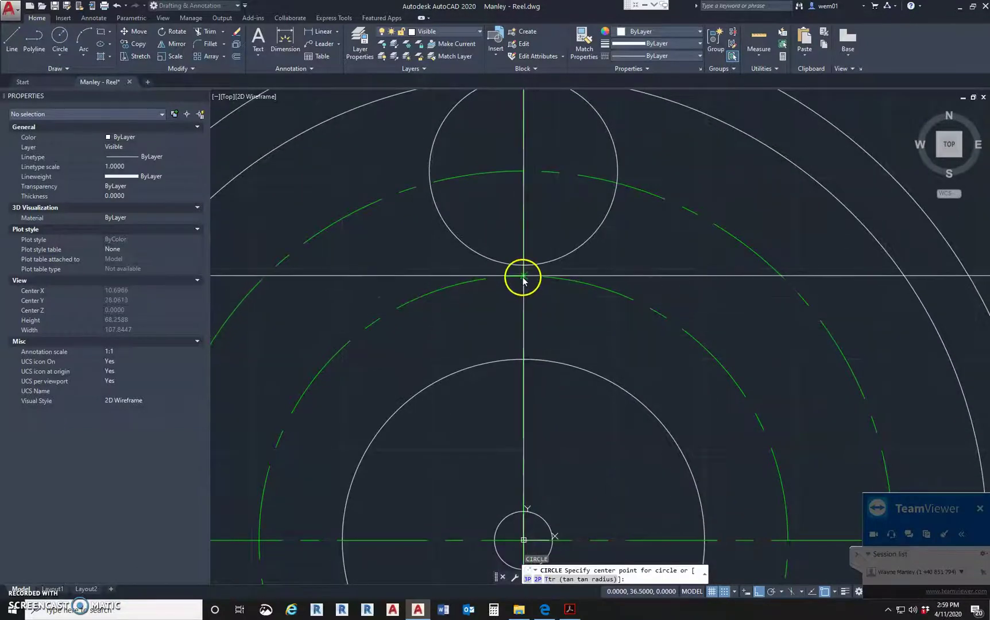
click(524, 277)
text(c)
key(Return)
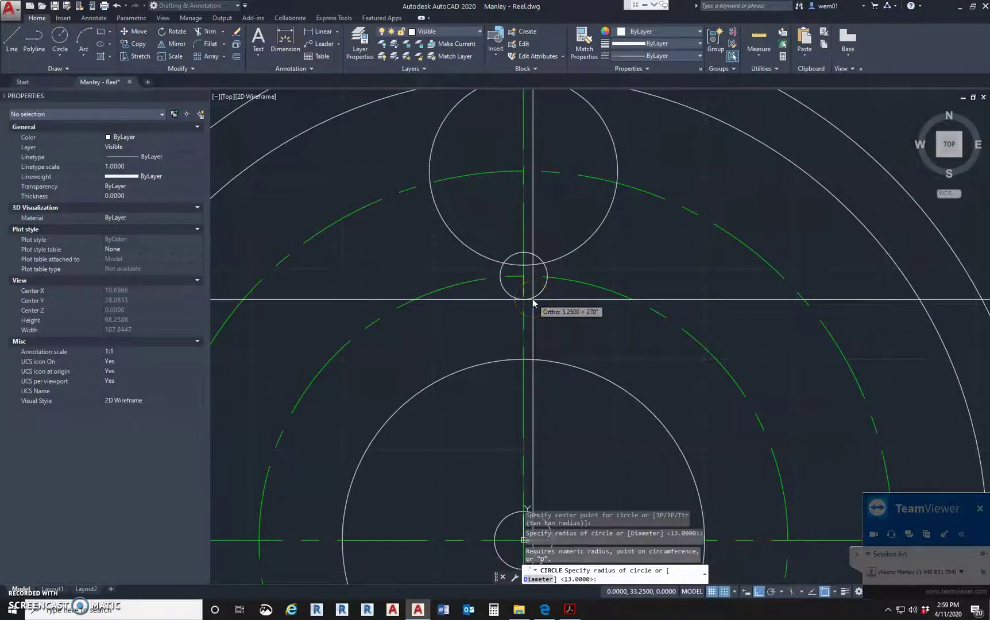
text(6.5)
key(Return)
key(Escape)
key(Escape)
middle_drag(572, 285, 598, 380)
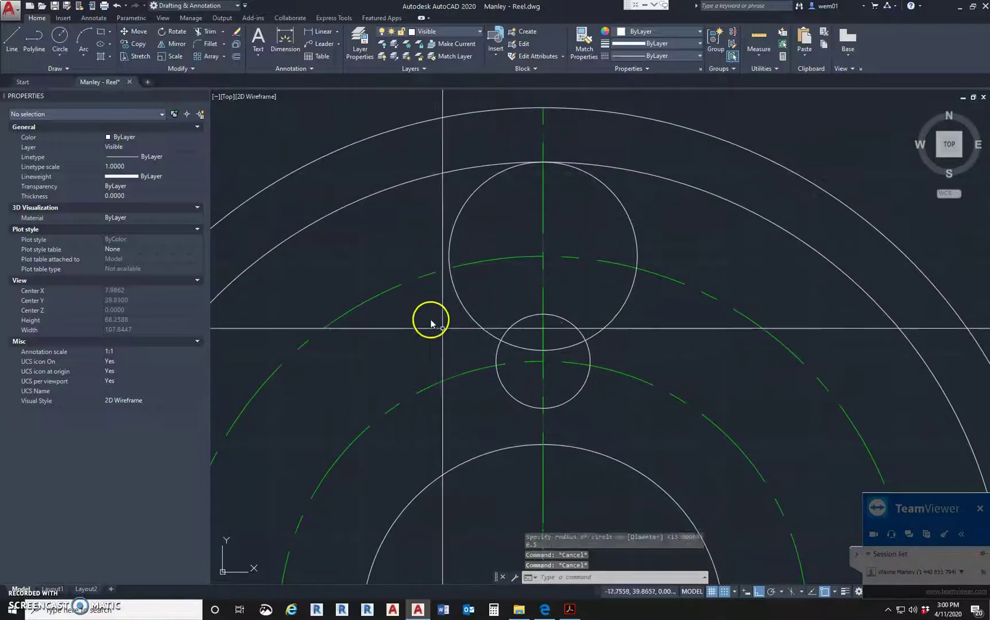
key(Escape)
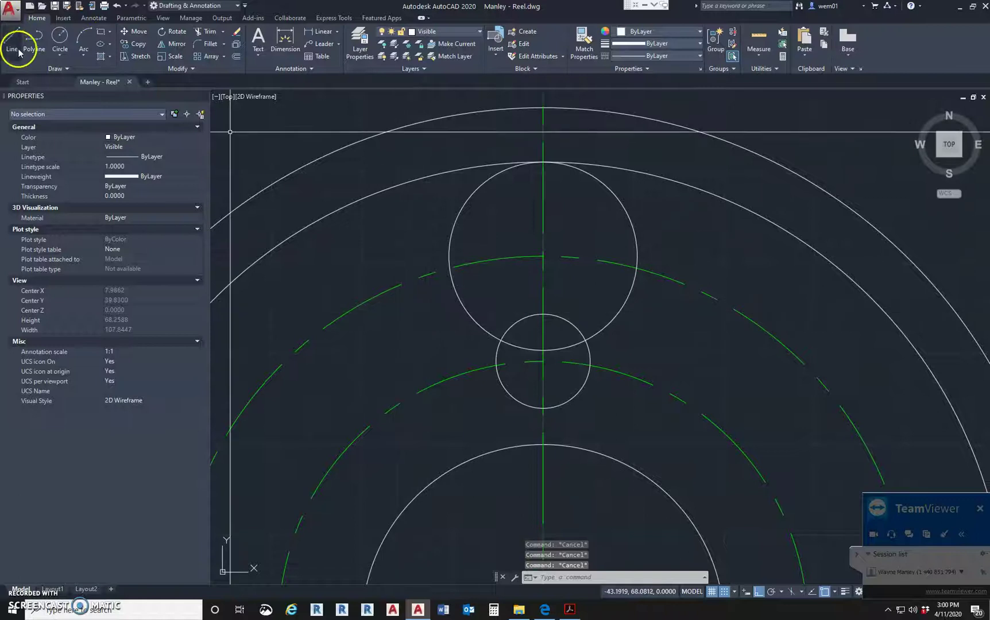
Draw the slot's left side as a line tangent to the radius 13 circle and the radius 6.5 circle.
click(12, 42)
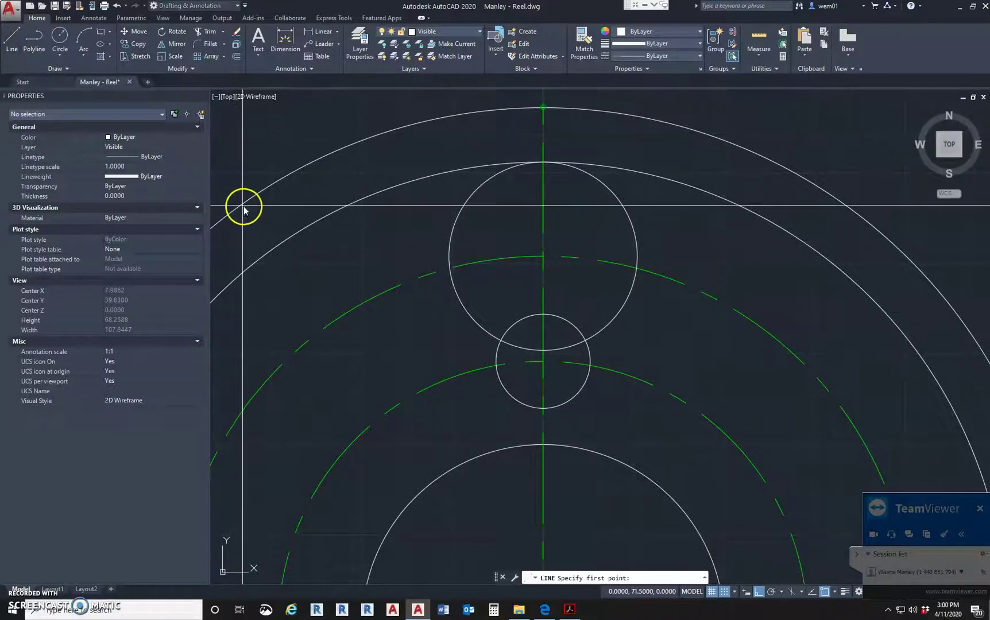
shift+right_click(478, 346)
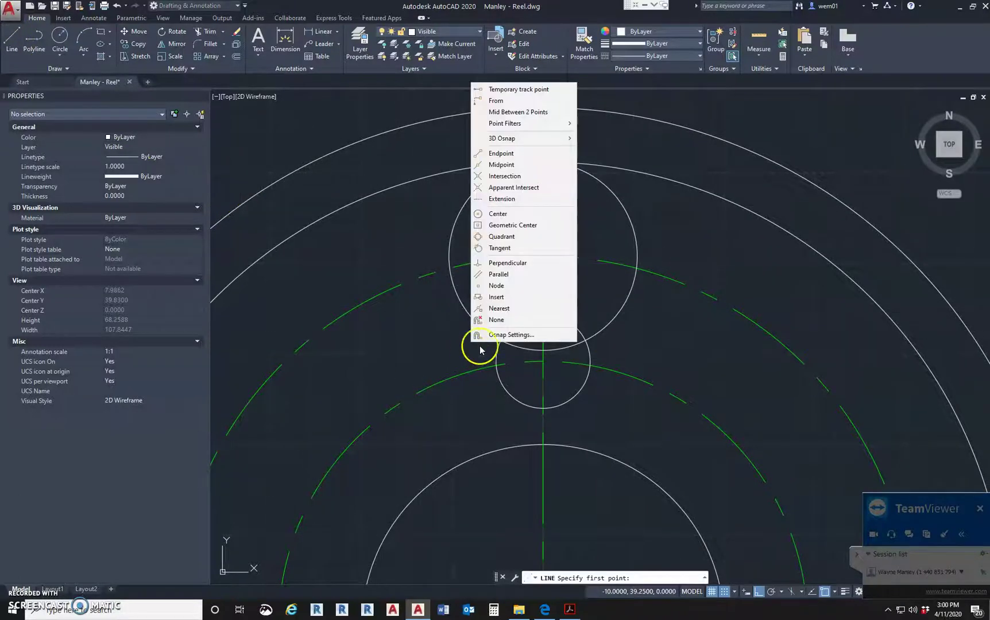
click(515, 248)
click(449, 264)
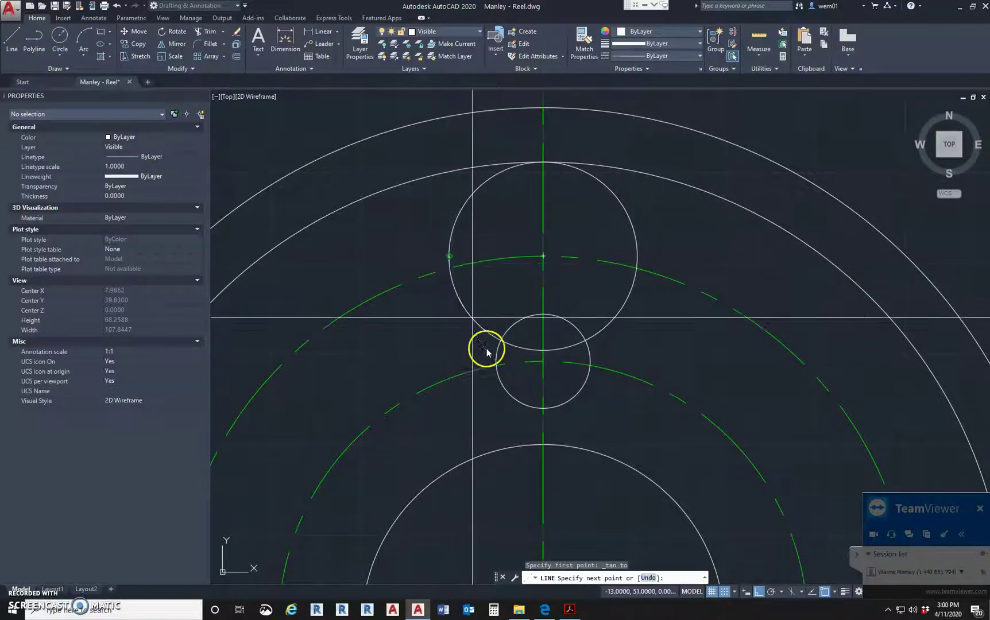
shift+right_click(493, 373)
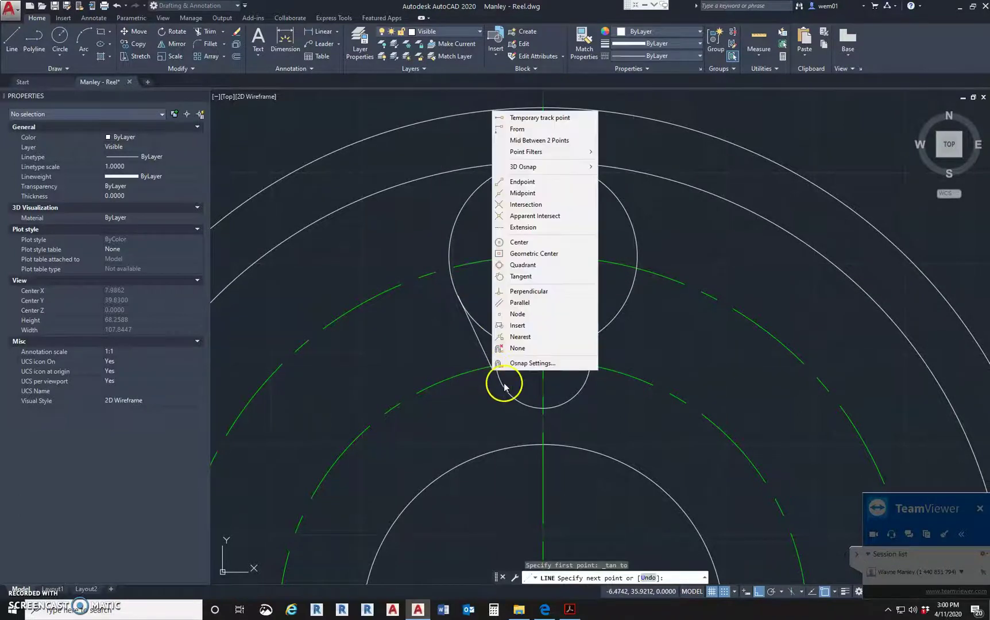
click(524, 292)
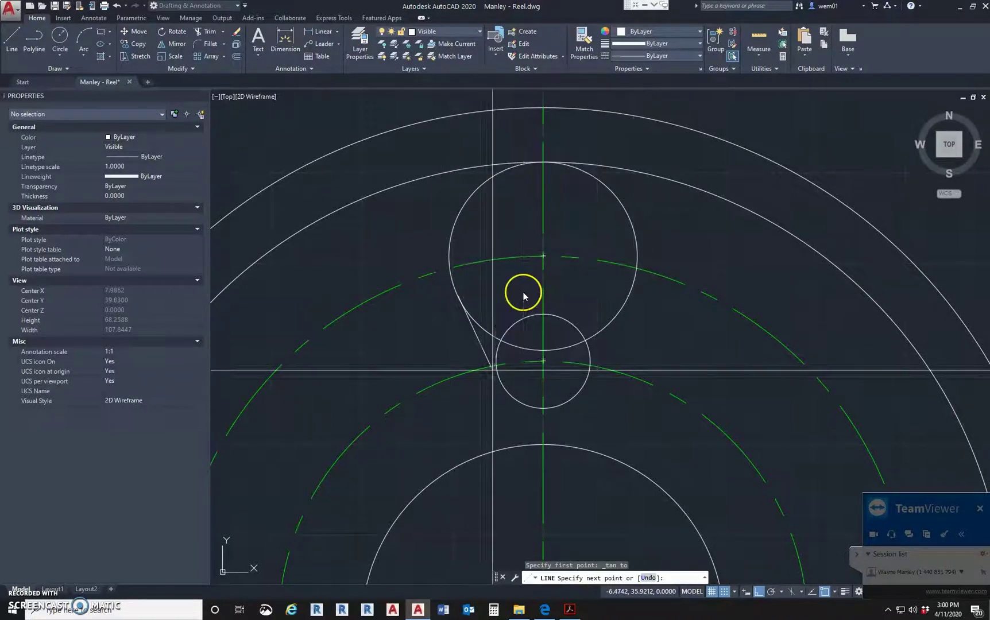
shift+right_click(481, 311)
click(509, 475)
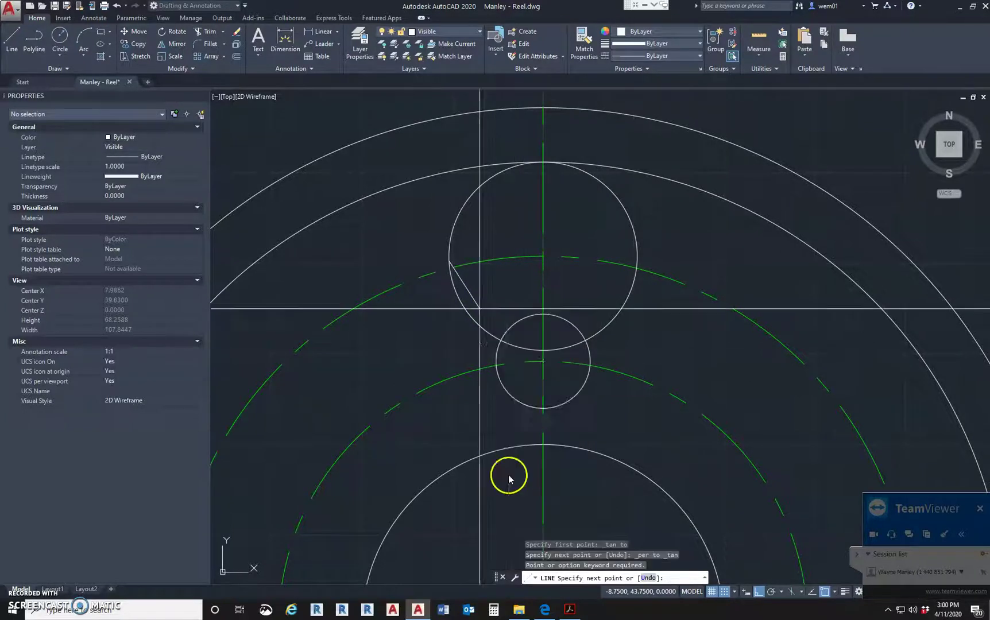
shift+right_click(506, 403)
click(533, 309)
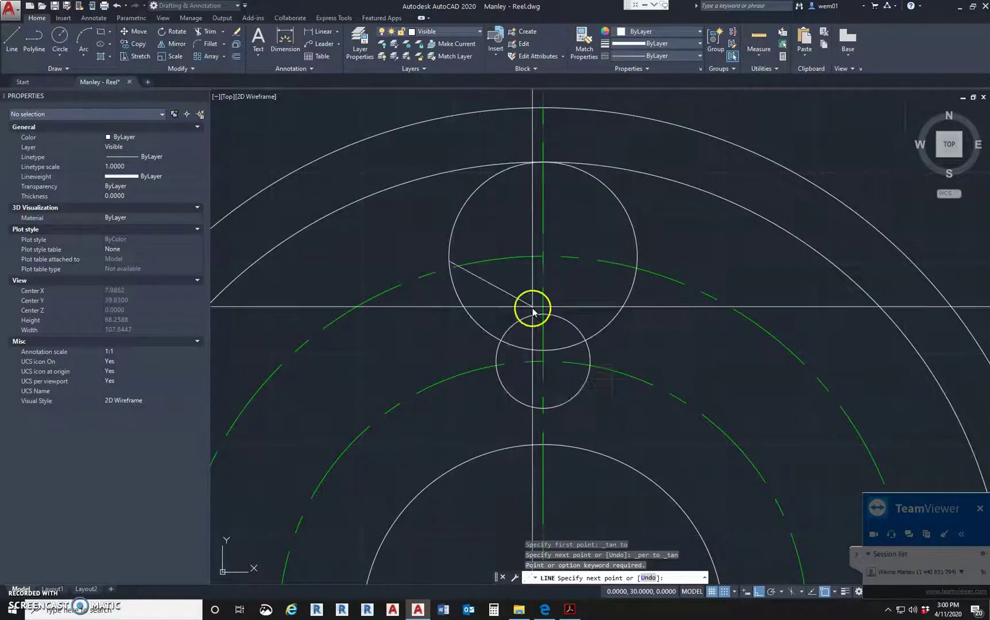
key(Escape)
key(Escape)
key(Escape)
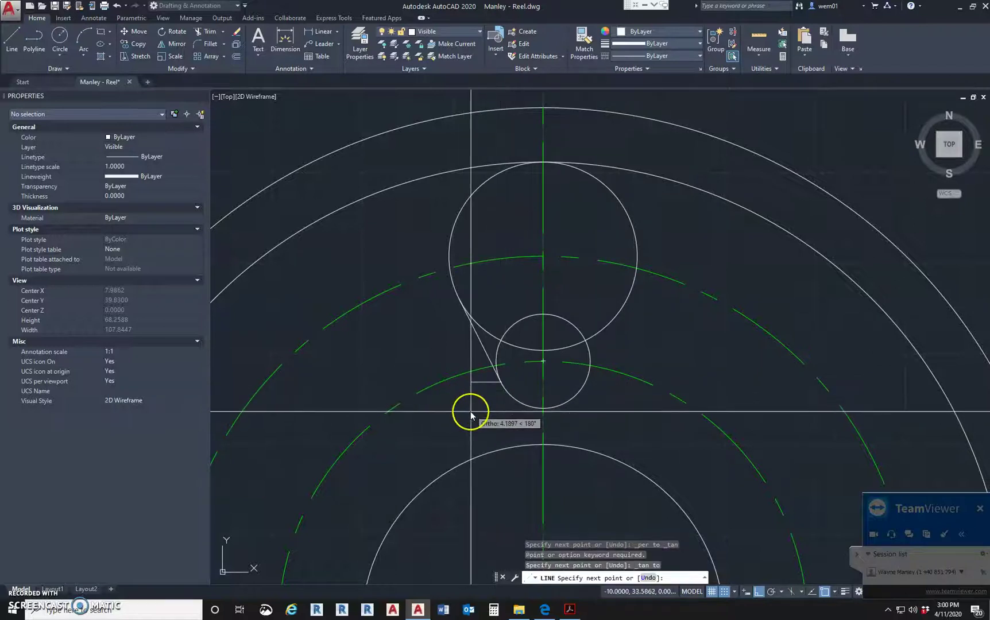
right_click(569, 362)
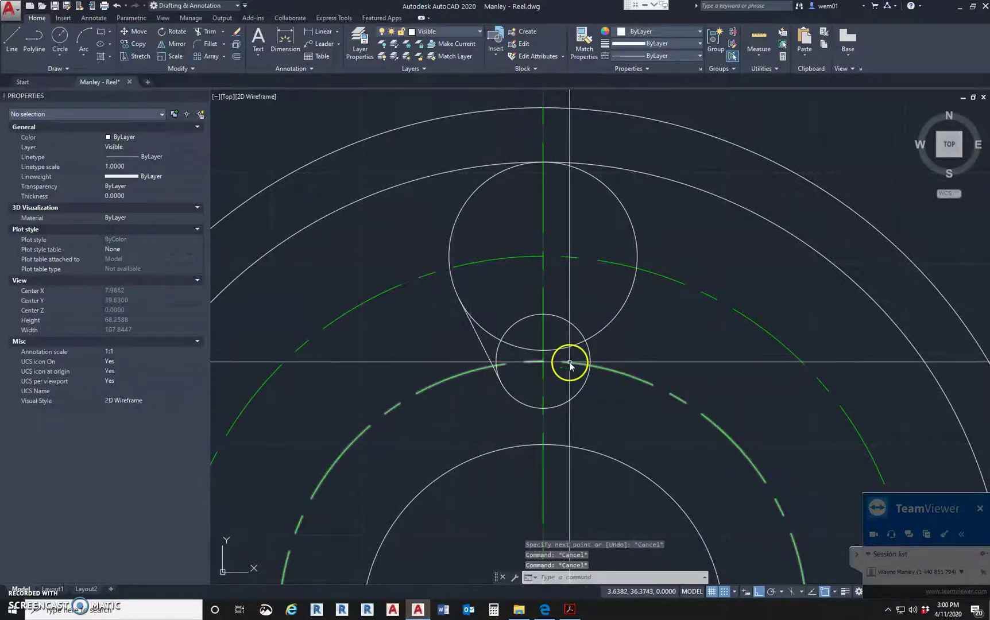
click(527, 362)
key(Escape)
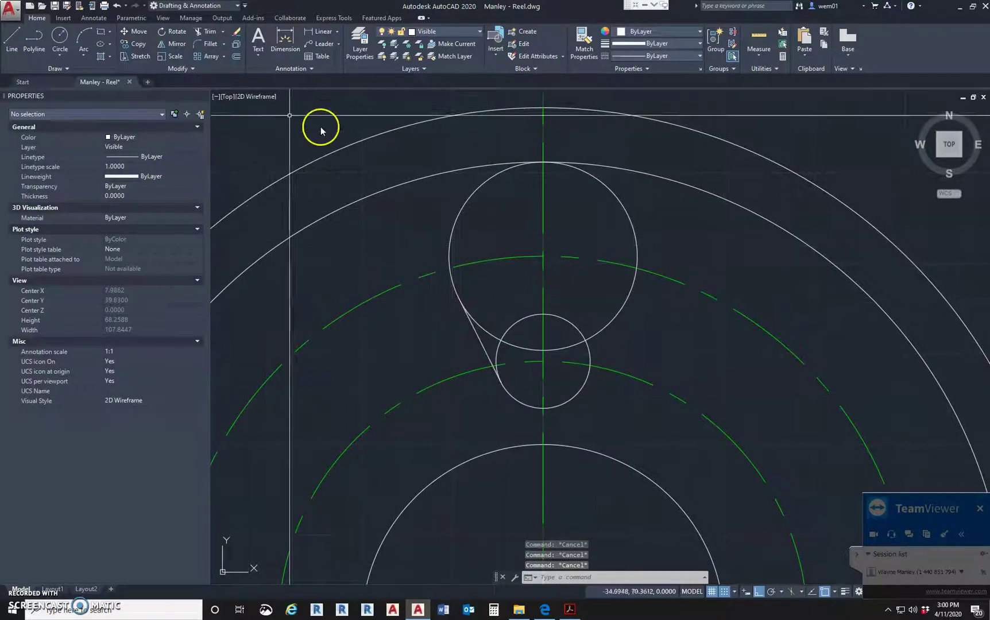
click(11, 49)
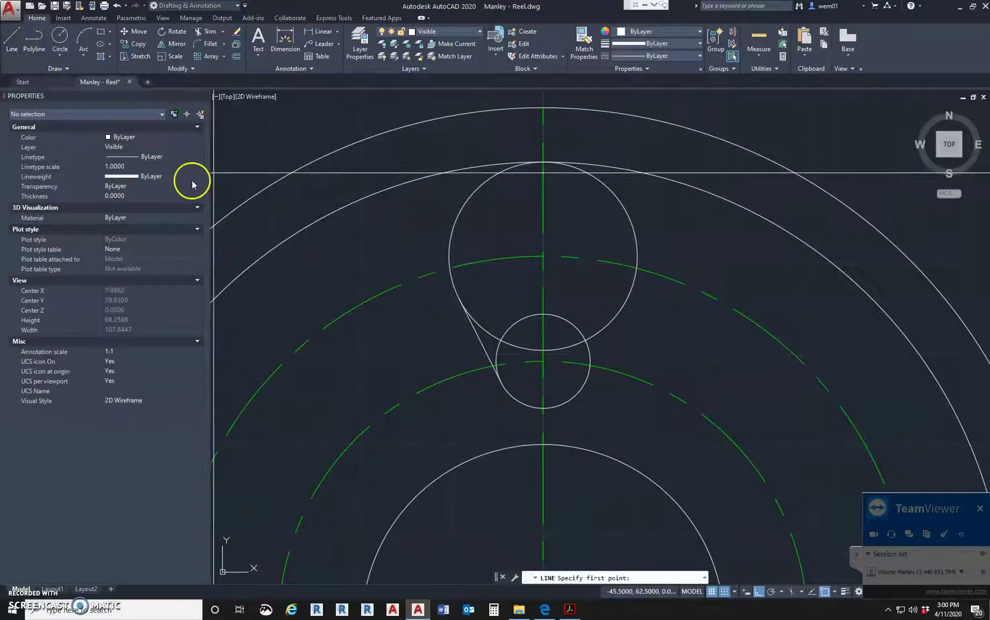
shift+right_click(639, 338)
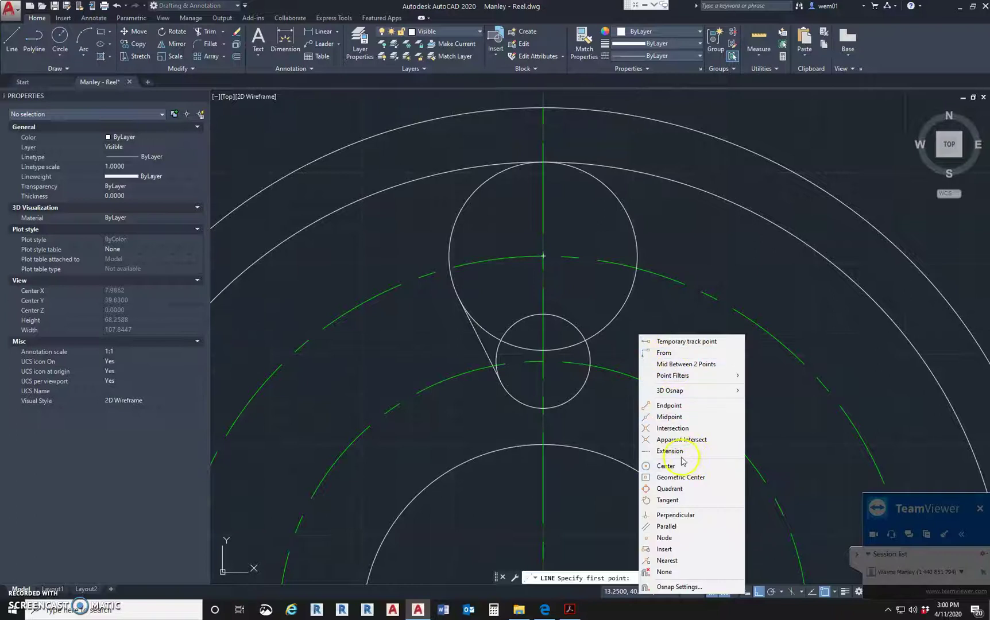
click(669, 489)
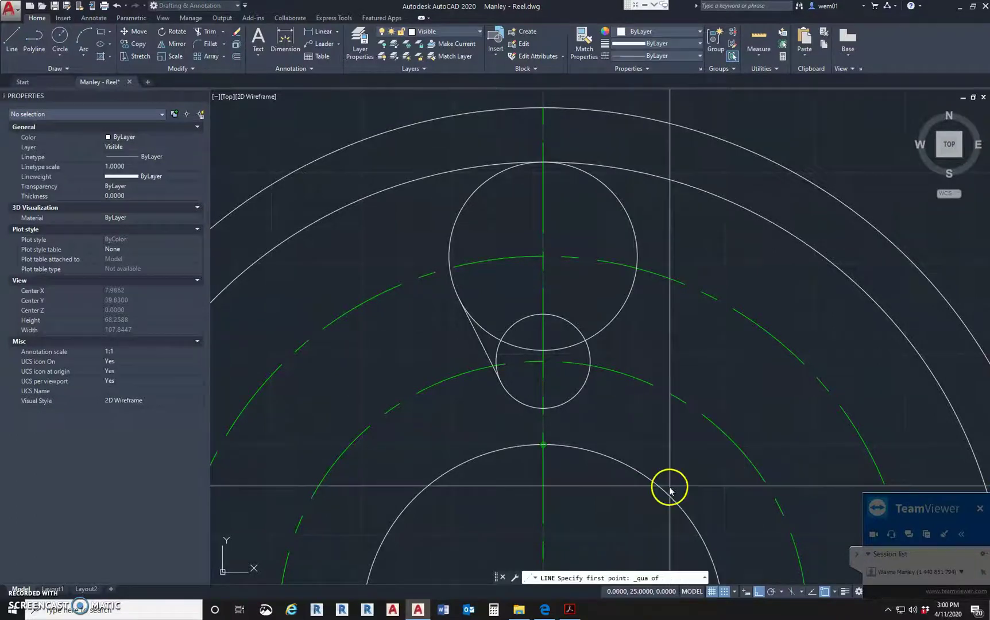
key(Escape)
key(Escape)
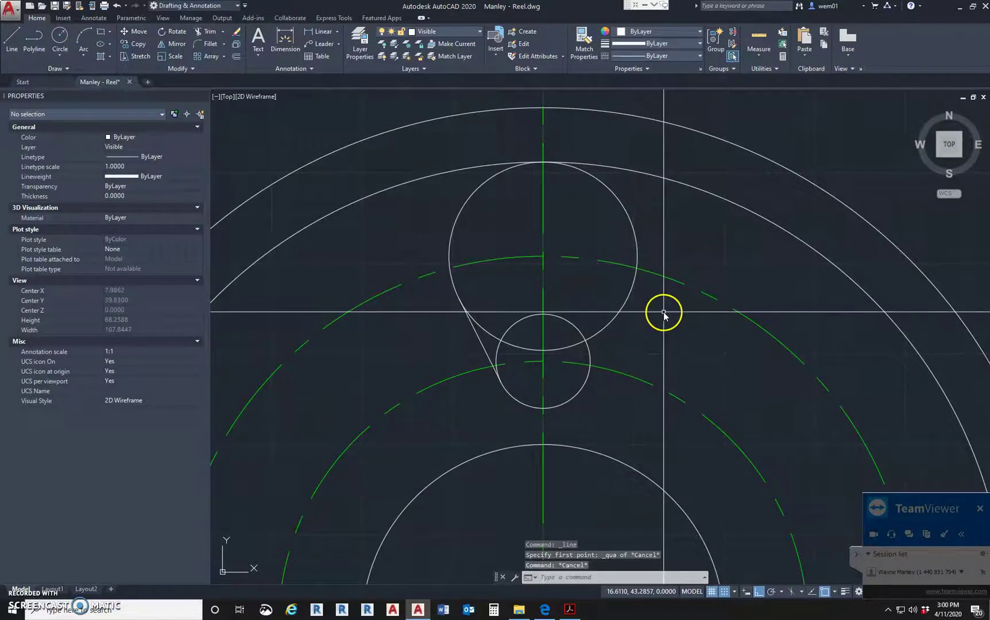
shift+right_click(664, 313)
click(697, 482)
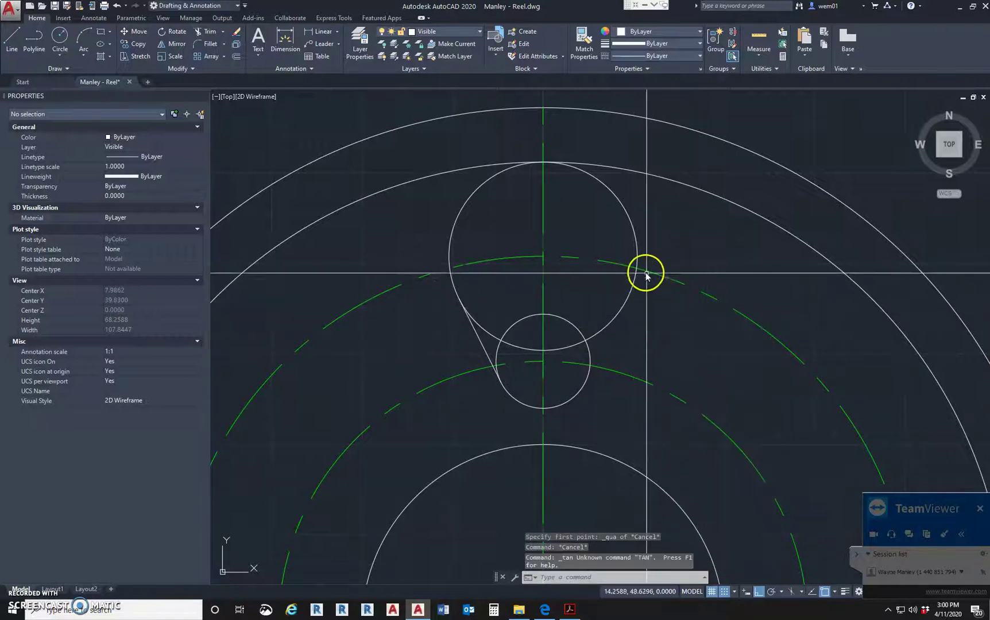
key(Escape)
key(Escape)
Draw the slot's right side tangent to the radius 13 and radius 6.5 circles, with ortho mode switched off.
key(Return)
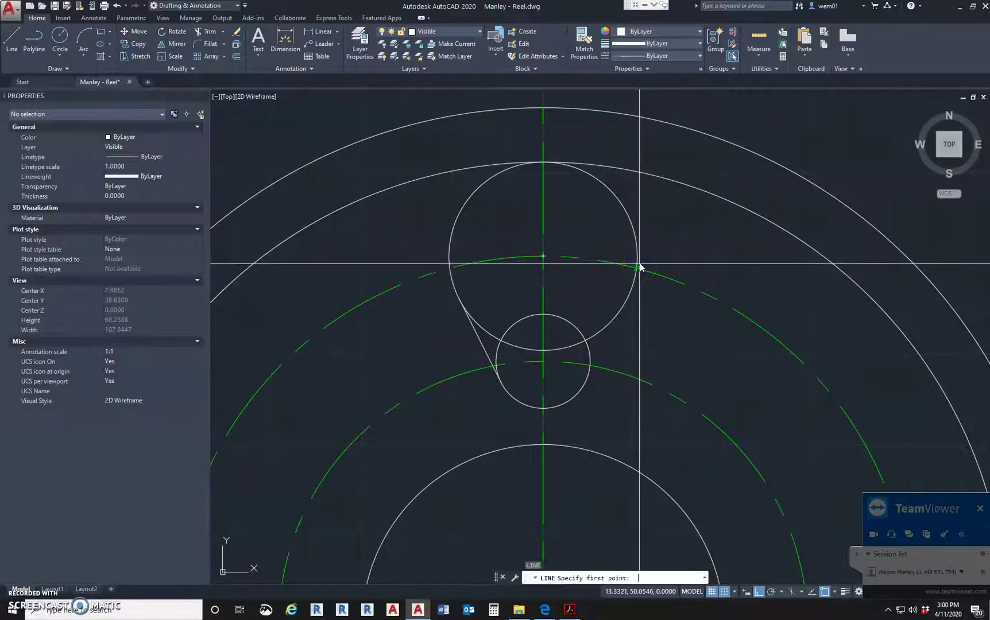
shift+right_click(639, 265)
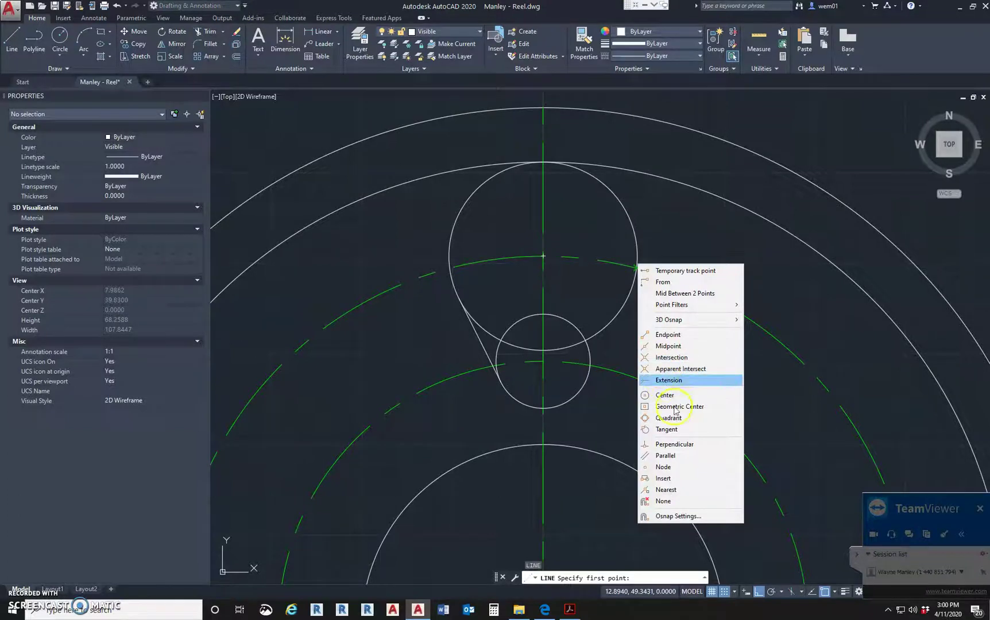
click(665, 430)
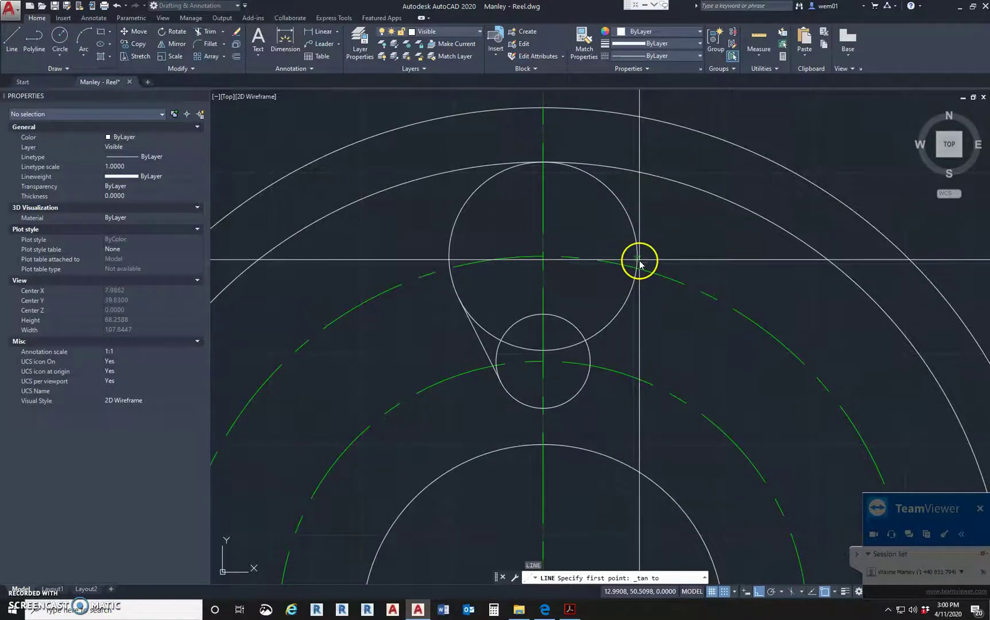
click(640, 263)
key(F8)
shift+right_click(583, 417)
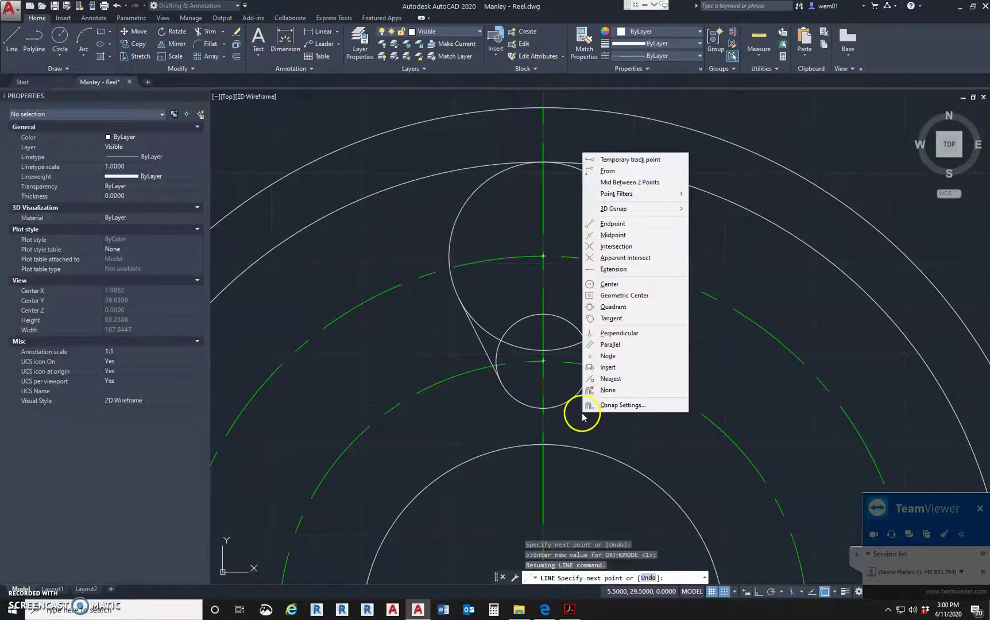
click(610, 318)
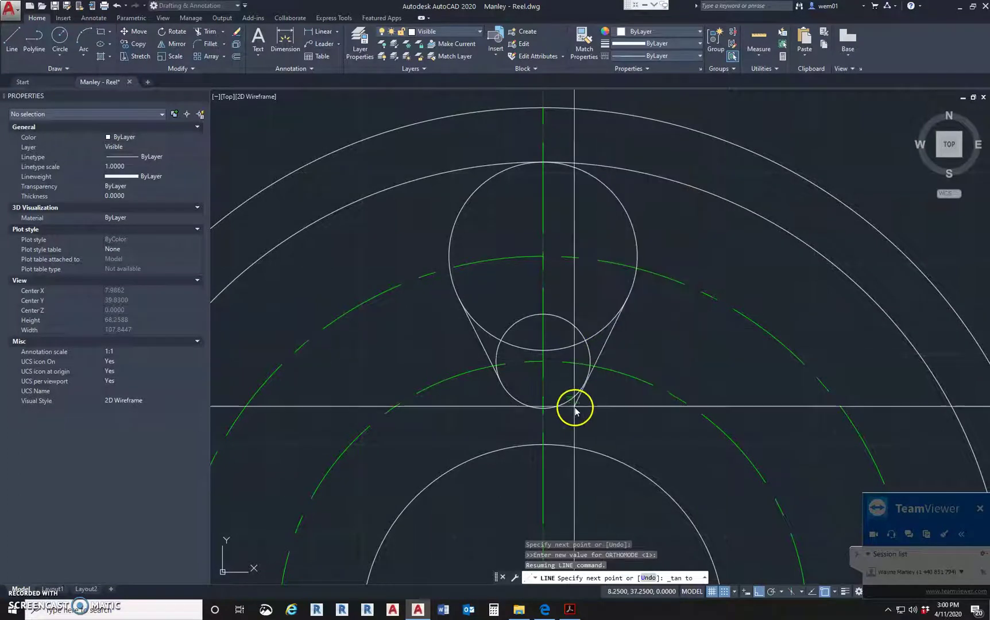
click(576, 397)
key(Escape)
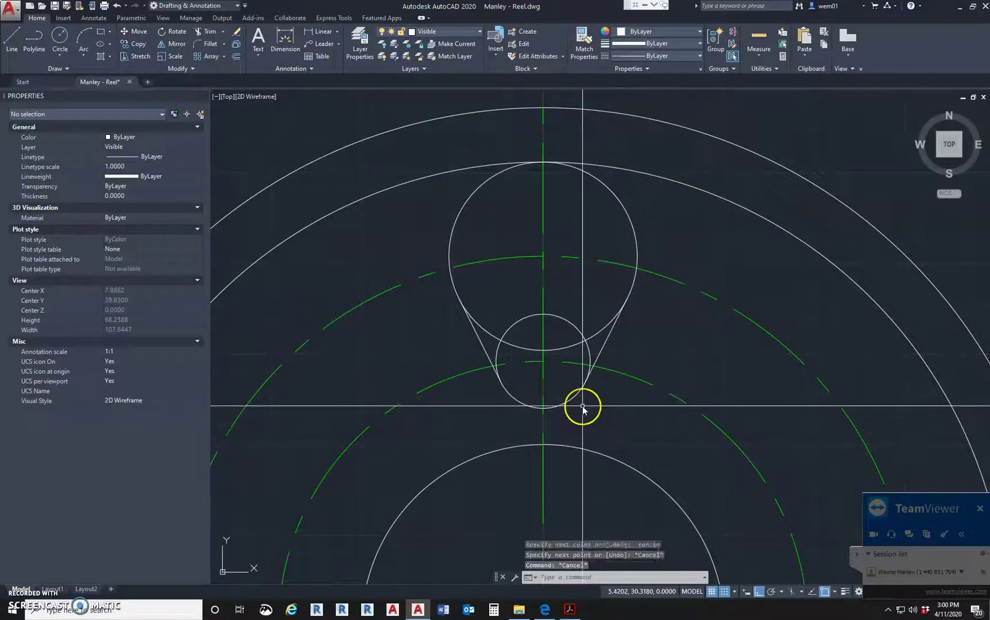
key(Return)
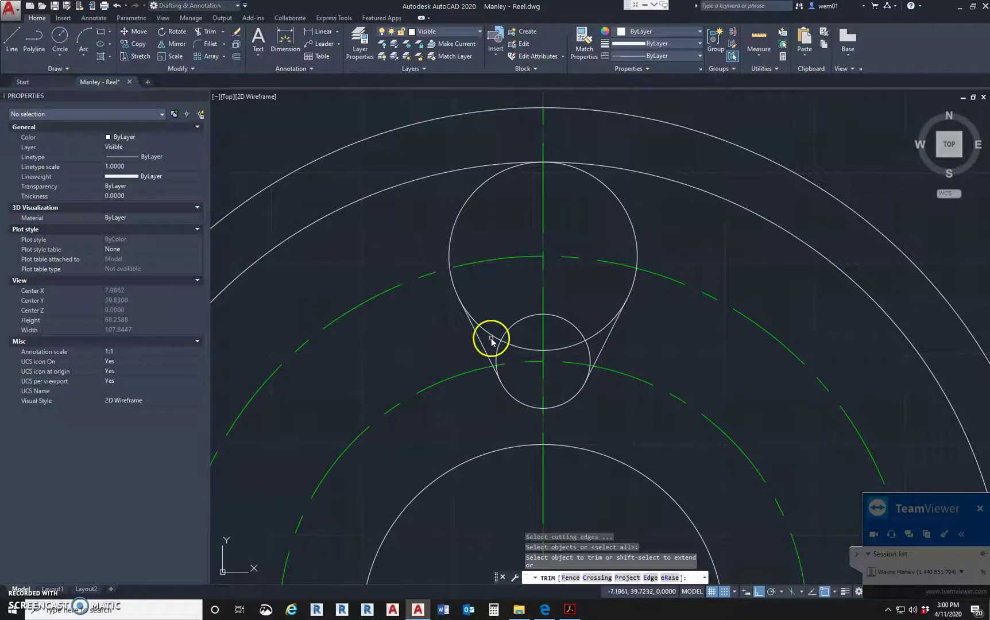
key(Escape)
key(Return)
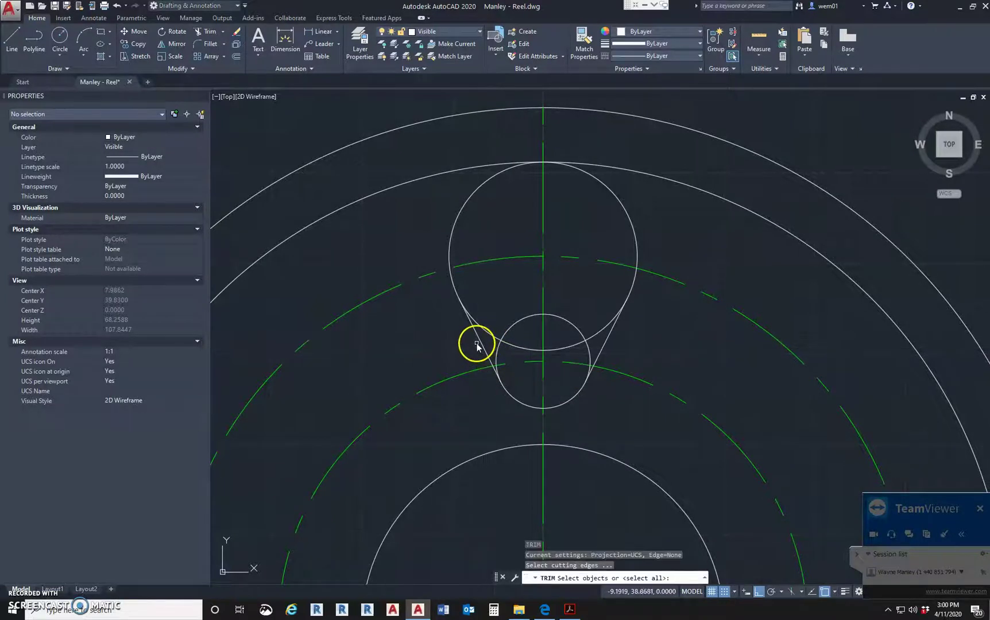
click(483, 347)
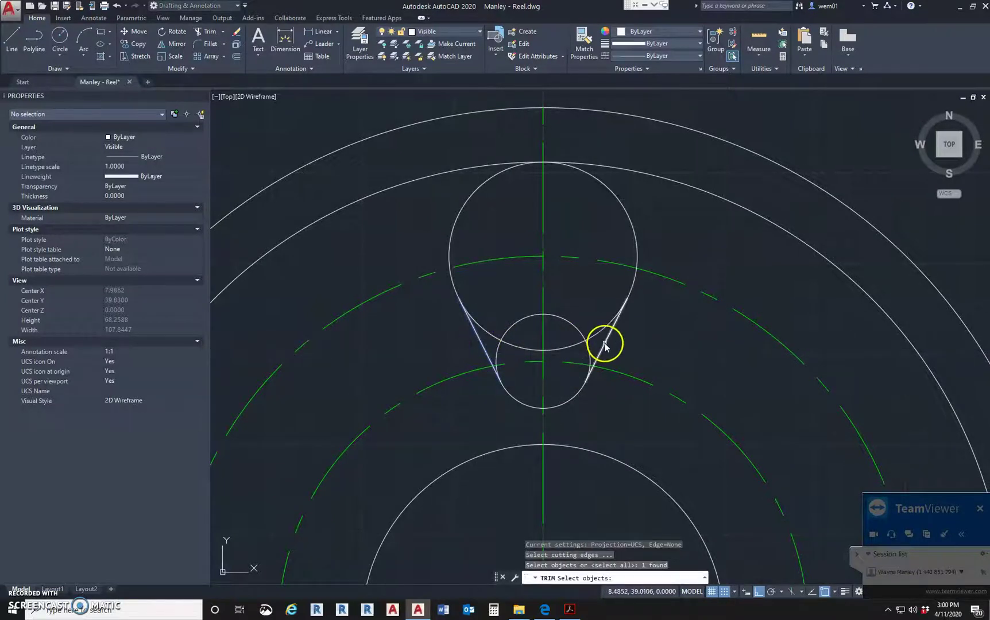
Trim the inner arcs of the radius 13 and radius 6.5 circles between the two tangent lines to form the teardrop slot.
click(205, 33)
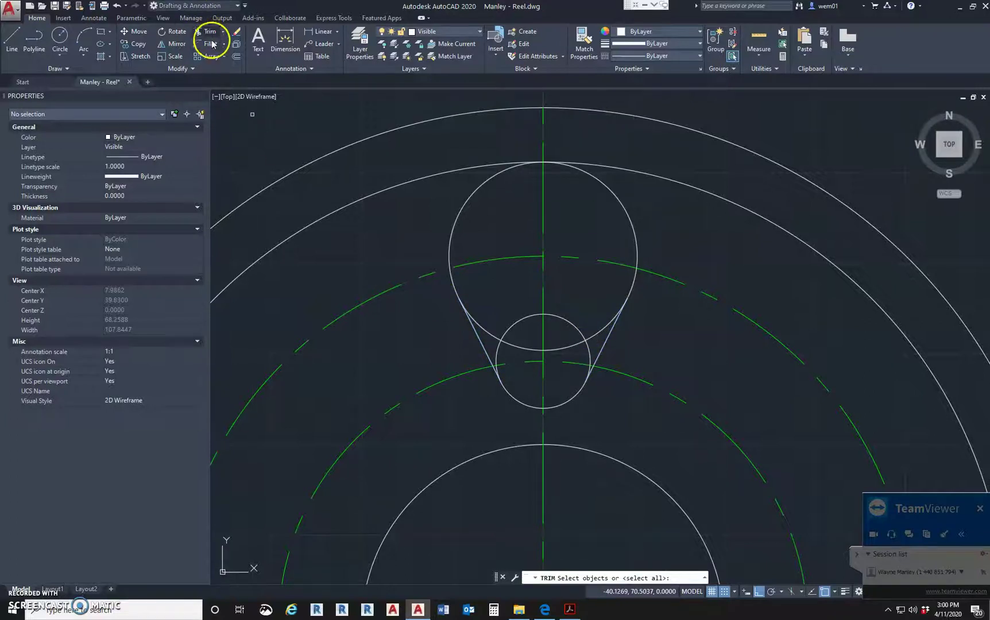
click(479, 341)
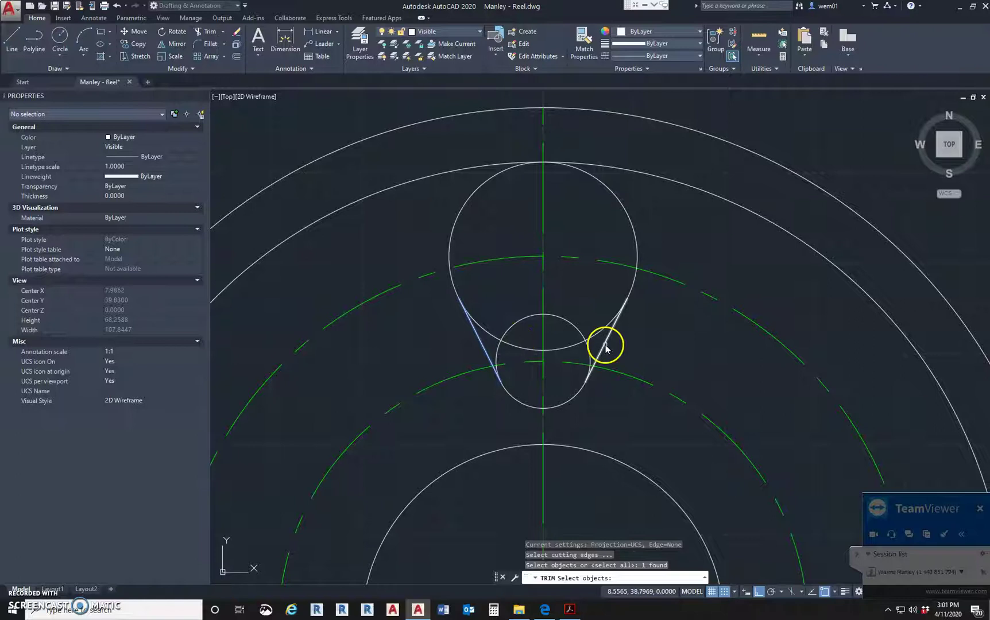
key(Return)
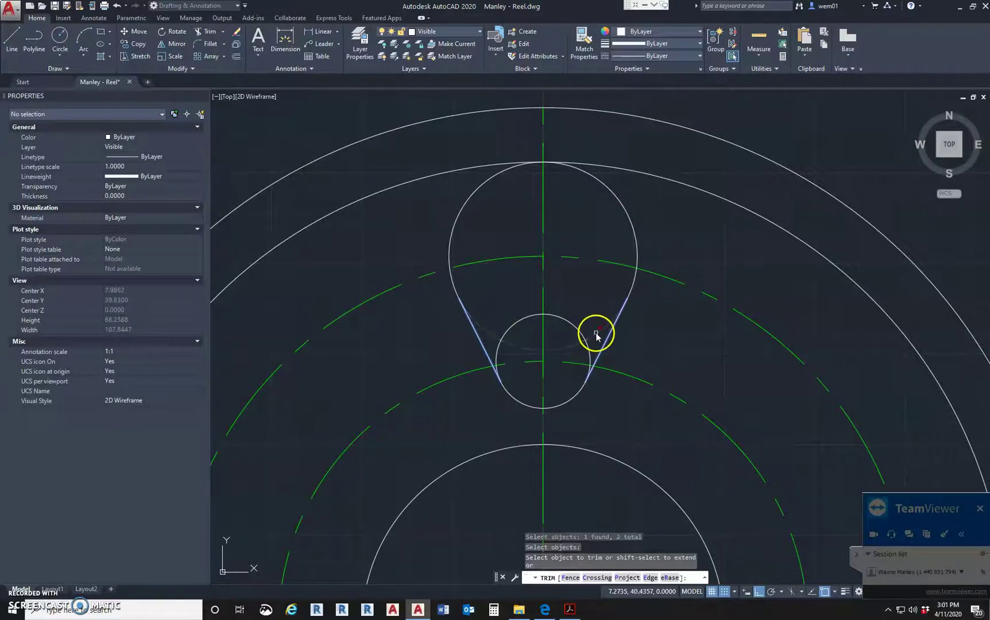
click(595, 335)
click(579, 328)
key(Escape)
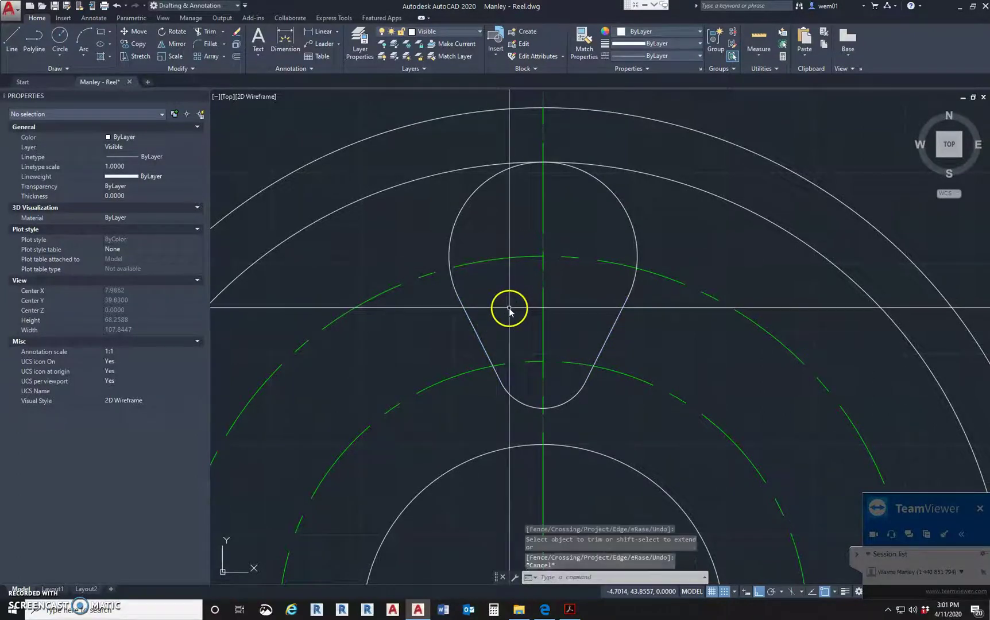
Examine the angular spacing of the teardrop slots and their centerlines in Reel.pdf.
scroll(509, 309, down, 5)
key(Escape)
key(Escape)
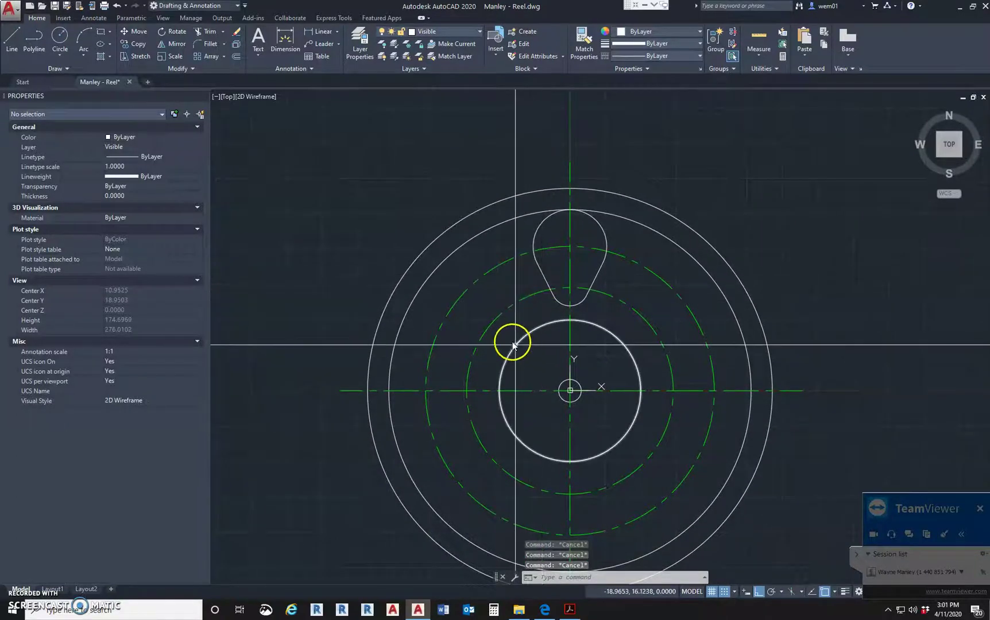
middle_drag(475, 343, 500, 310)
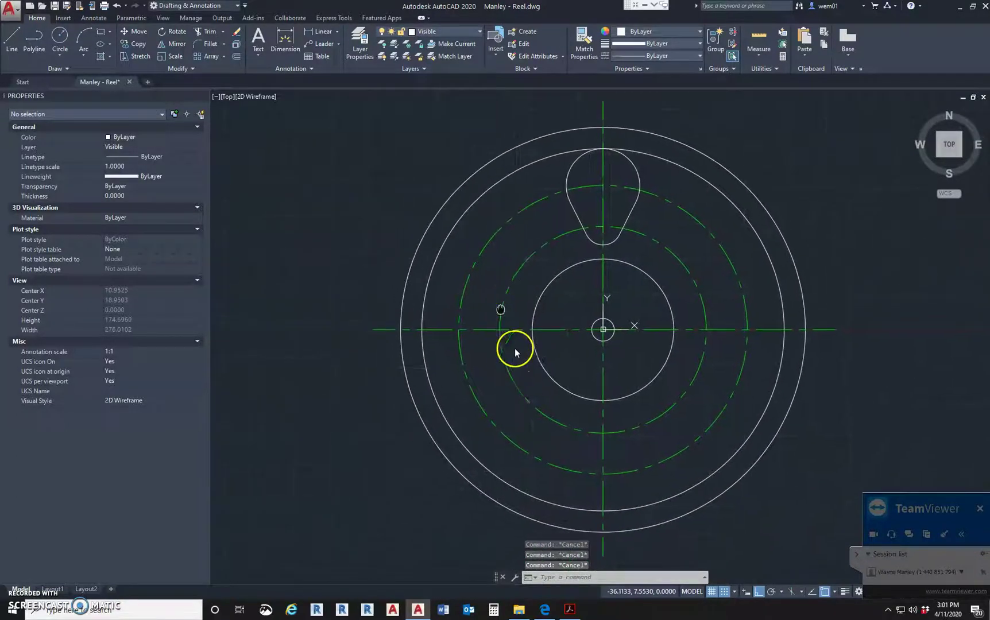
click(571, 609)
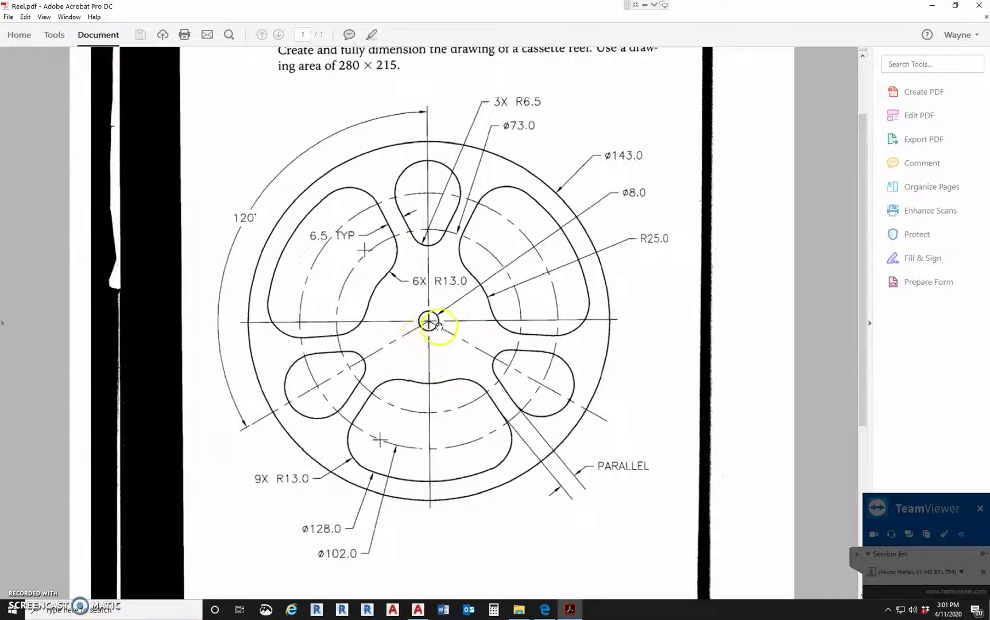
click(933, 6)
key(Escape)
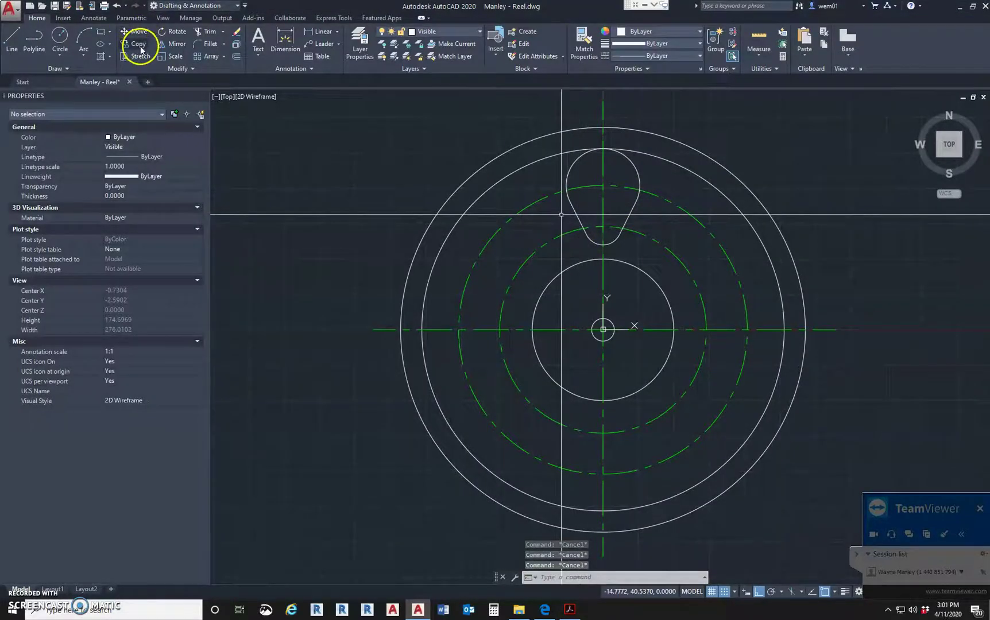
Rotate a copy of the vertical centerline by 120 degrees about the center of the small central circle.
click(177, 31)
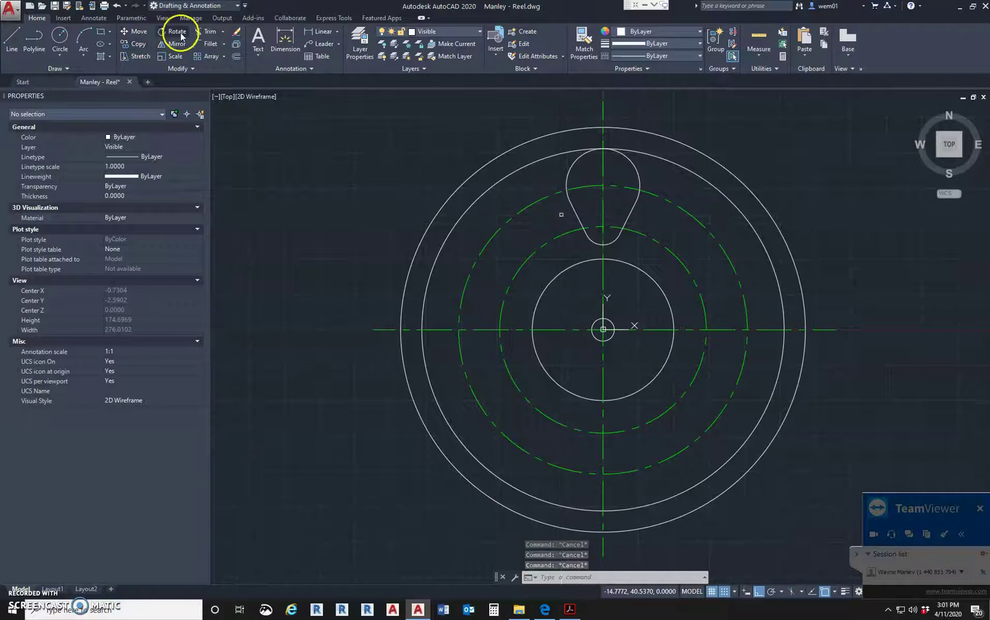
click(603, 108)
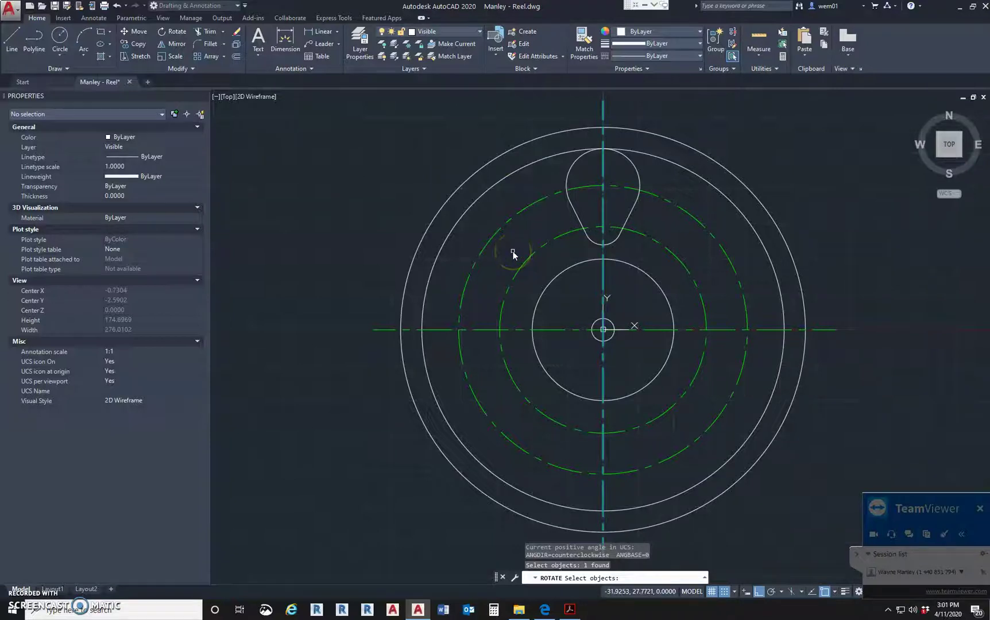
key(Return)
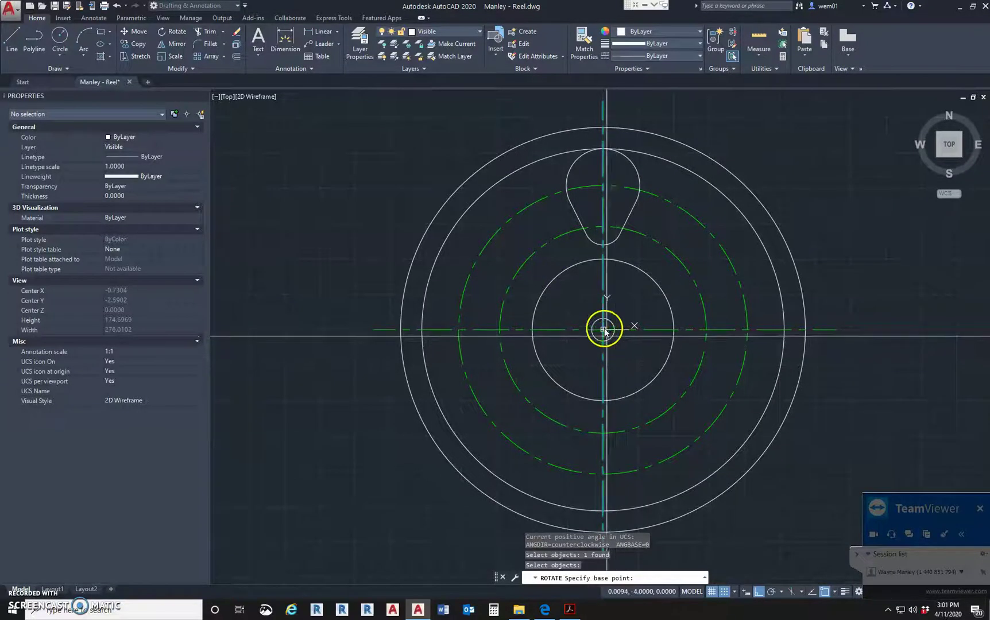
scroll(603, 328, up, 12)
scroll(653, 357, down, 4)
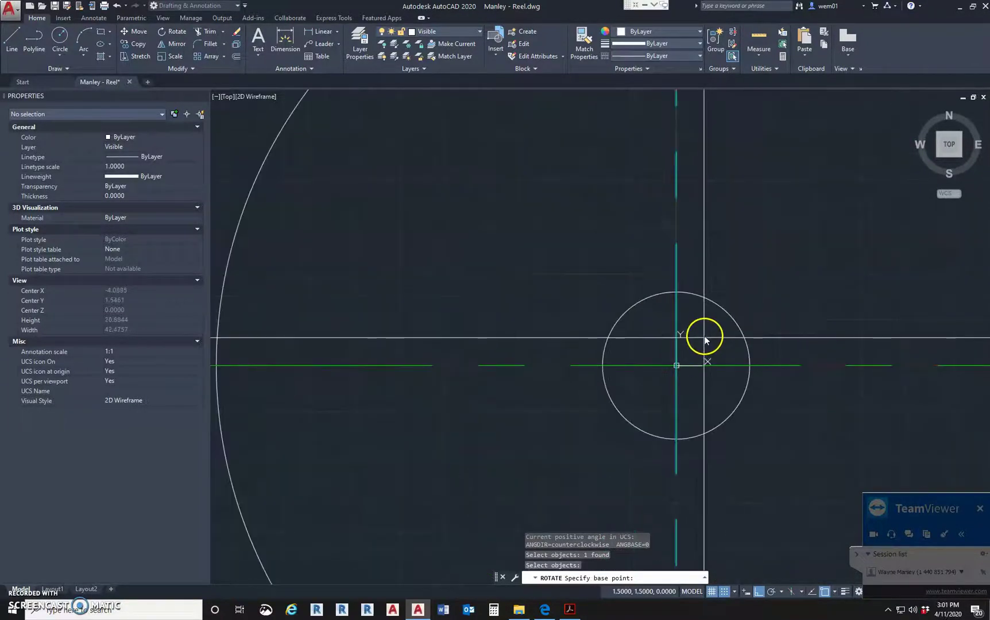
shift+right_click(705, 339)
click(733, 466)
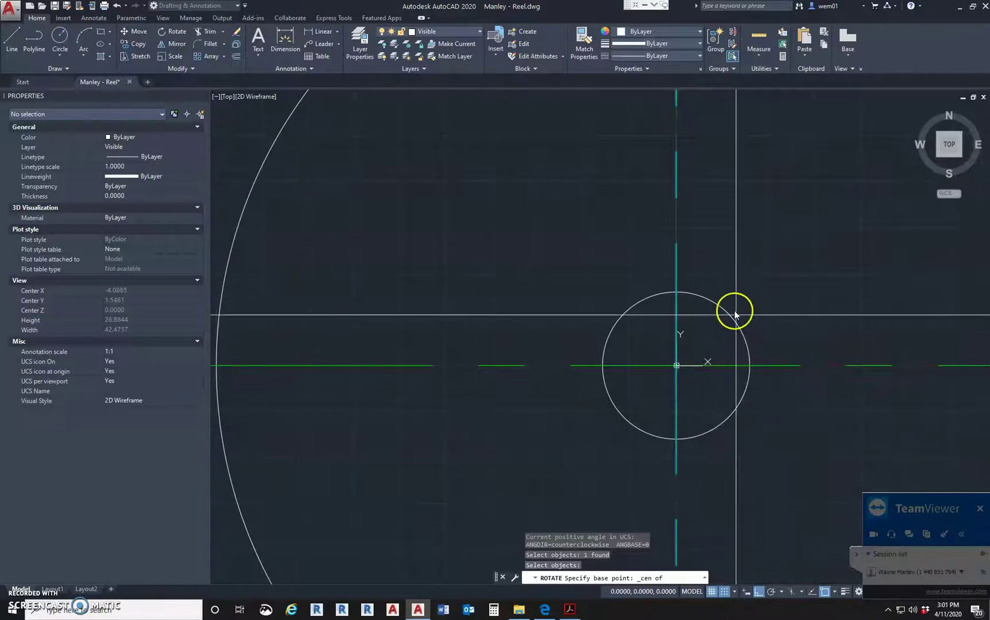
click(730, 316)
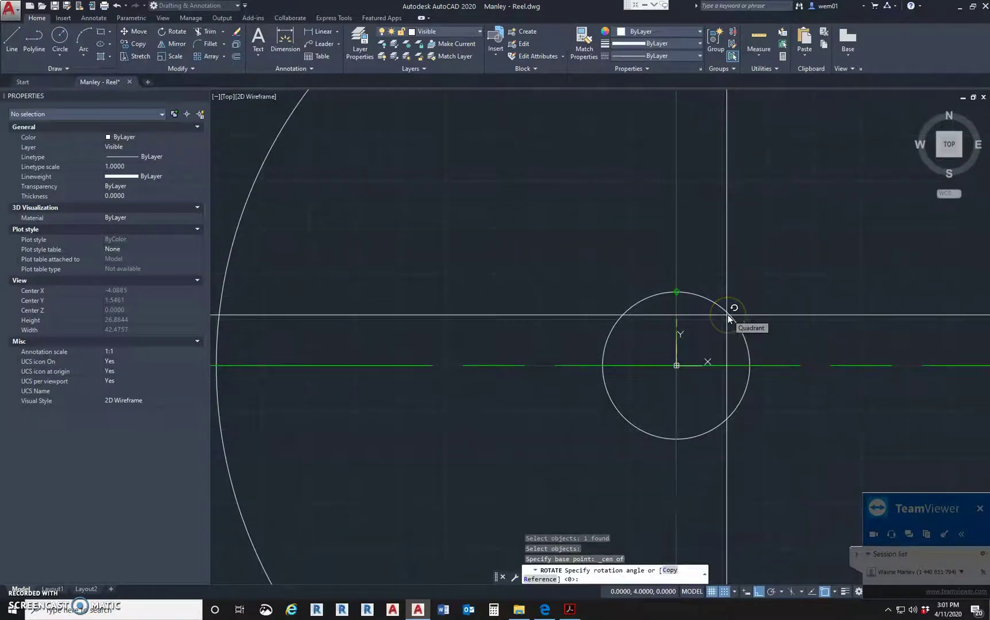
click(668, 570)
scroll(698, 374, down, 5)
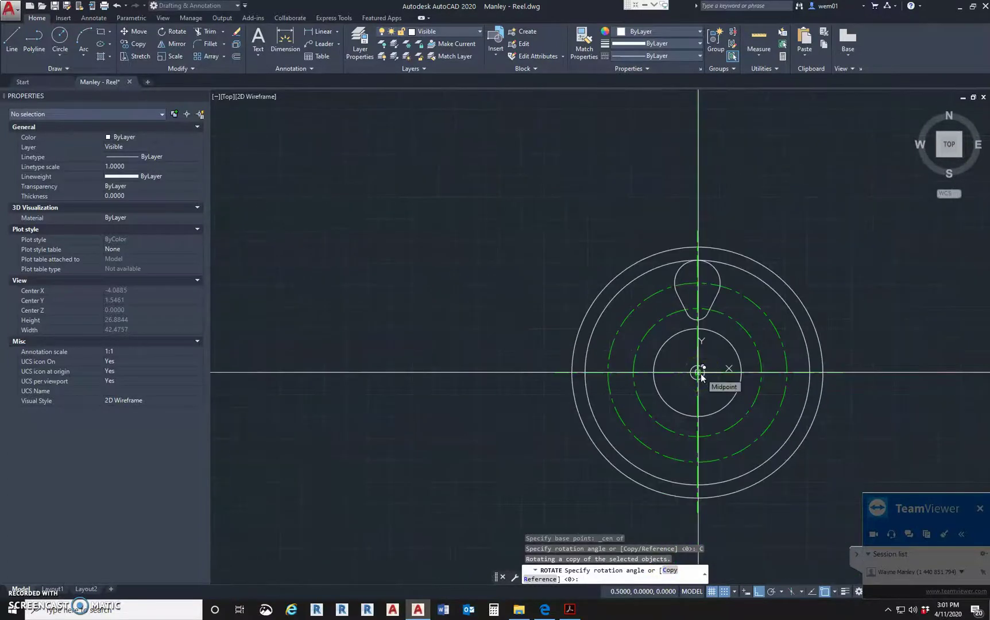
key(Return)
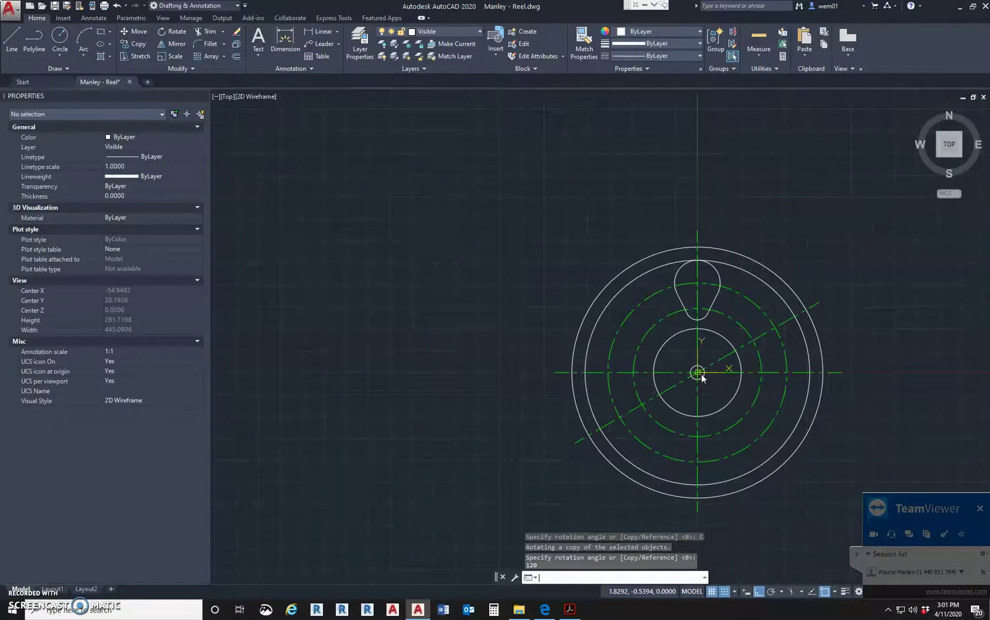
key(Escape)
key(Escape)
key(Escape)
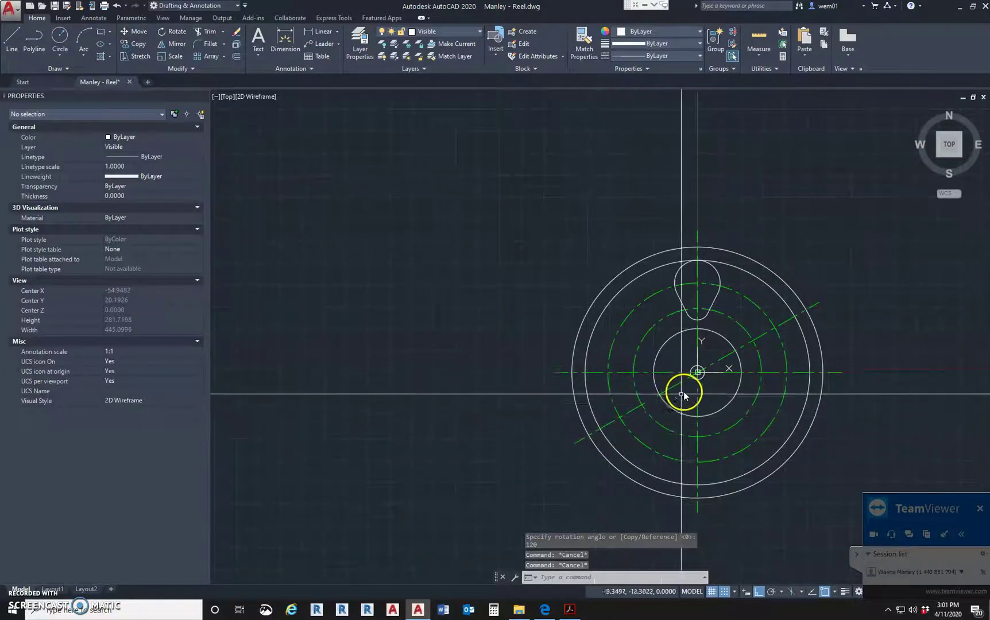
Trim off the upper-right half of the angled centerline, using the vertical centerline as the cutting edge.
scroll(740, 365, up, 2)
text(tr)
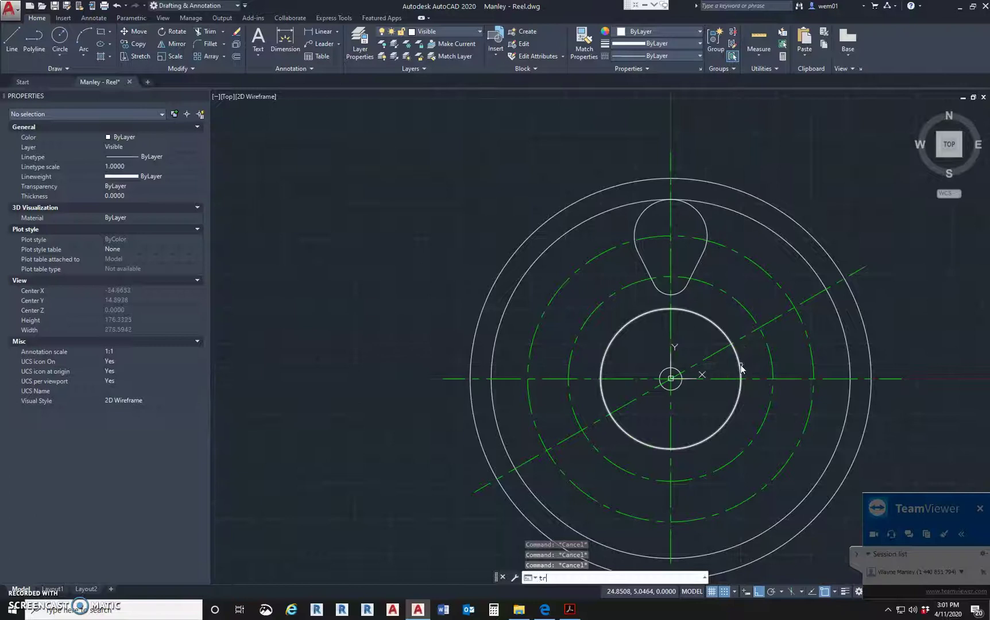
key(Return)
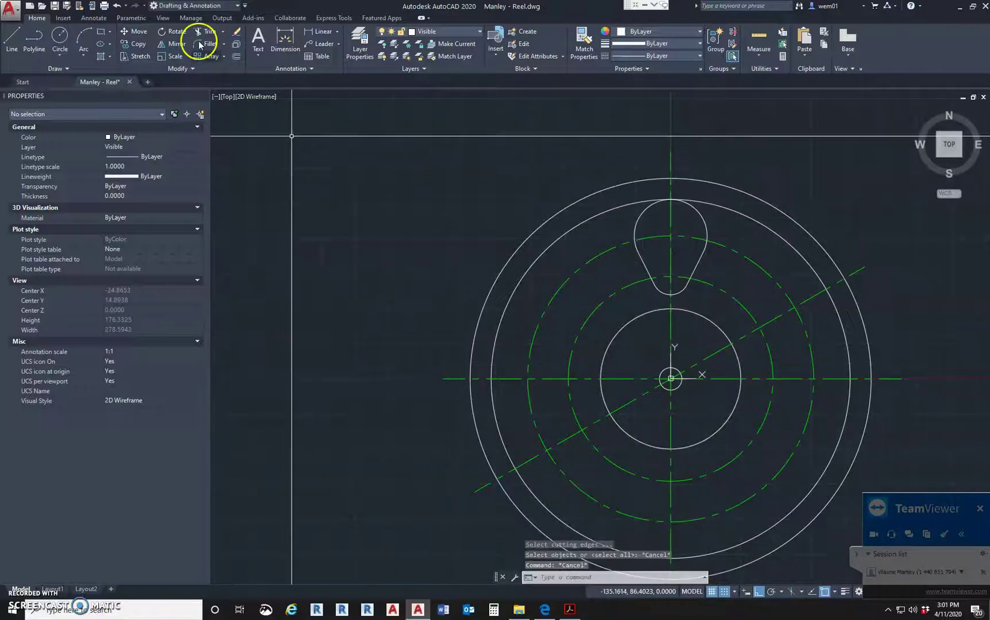
click(670, 329)
key(Return)
click(710, 357)
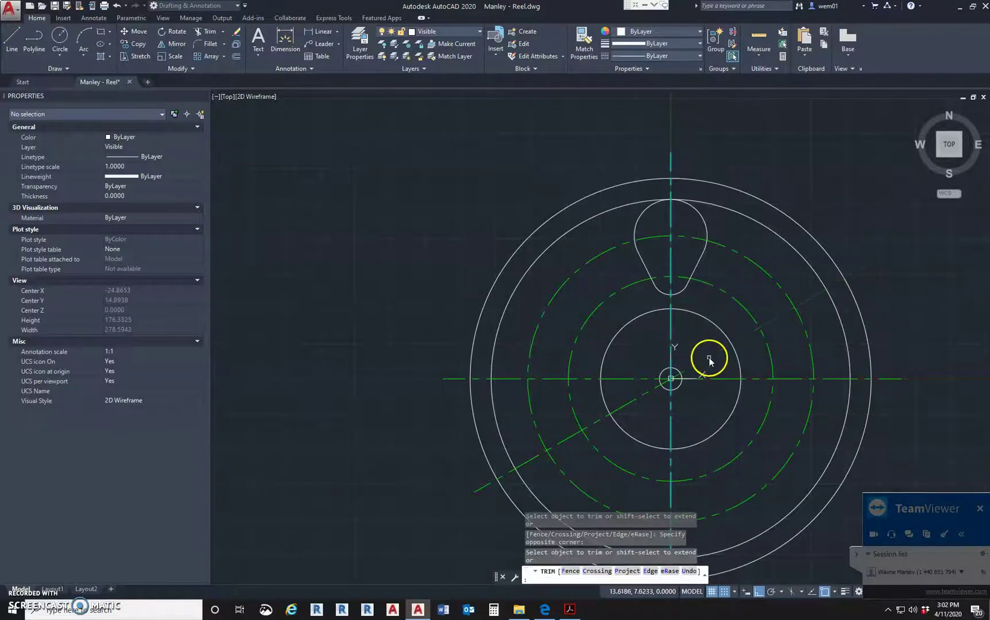
key(Escape)
key(Escape)
key(Escape)
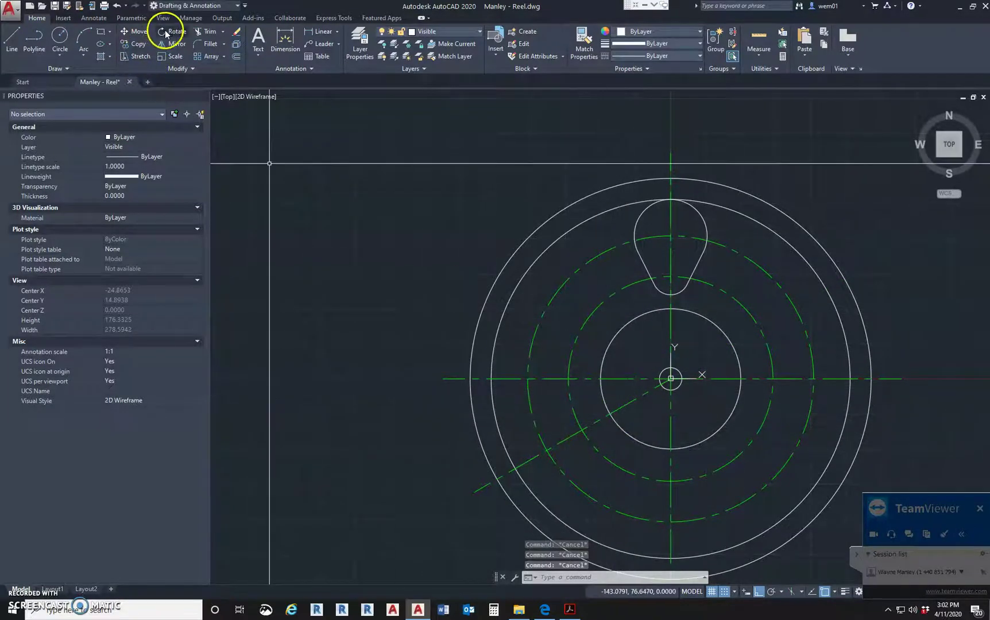
Mirror the lower-left angled centerline across the vertical centerline, keeping the source line.
click(632, 400)
click(250, 104)
key(Escape)
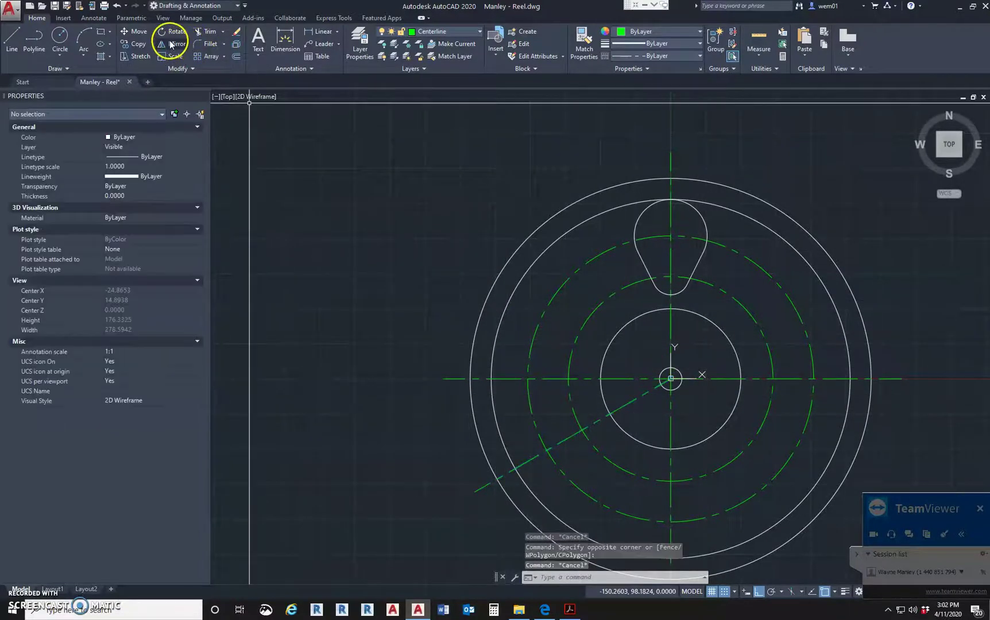
click(171, 44)
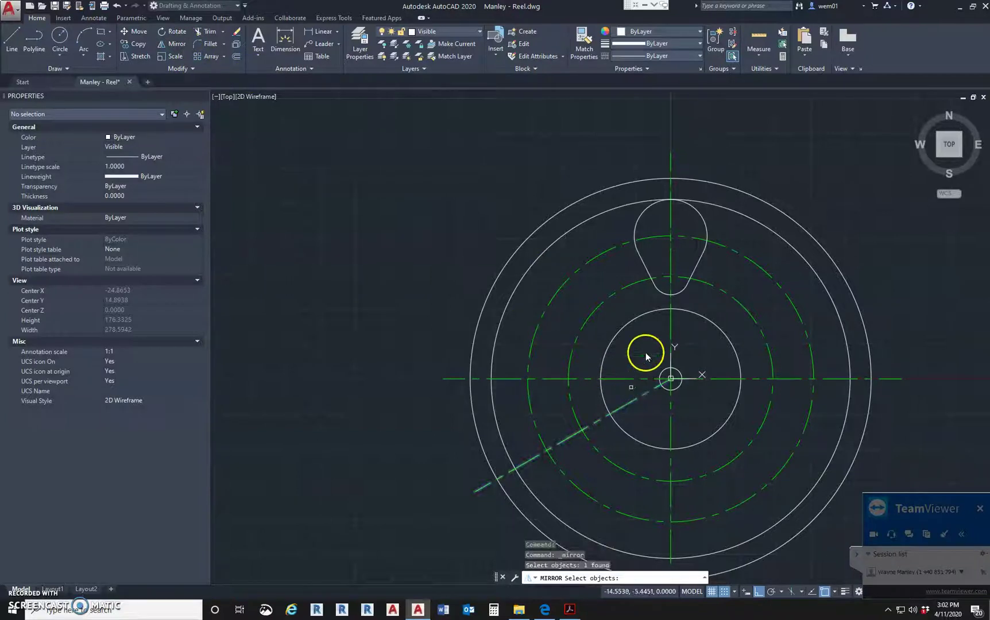
key(Return)
click(670, 153)
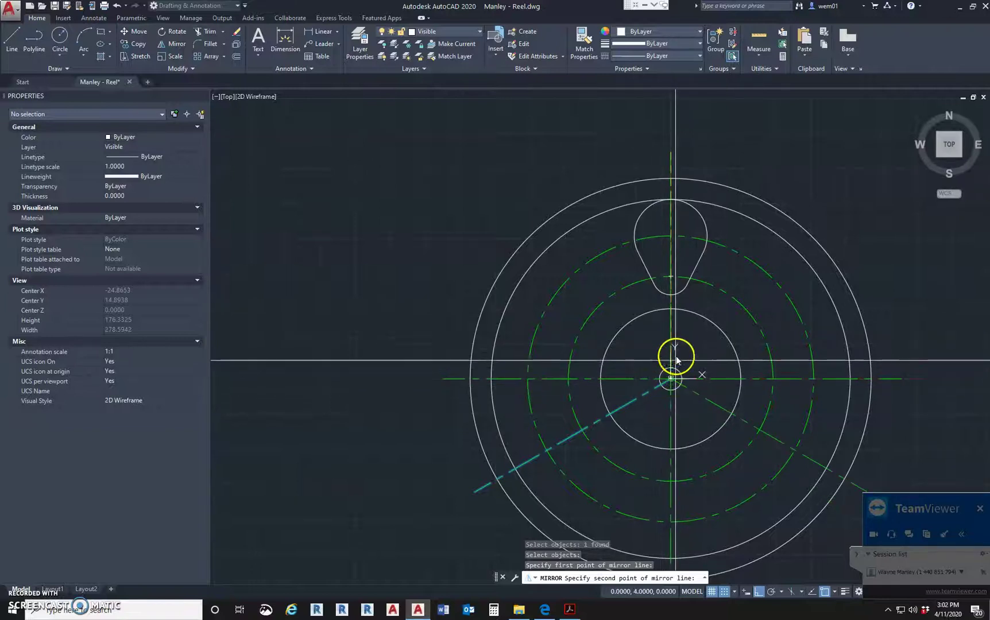
middle_drag(674, 451, 663, 360)
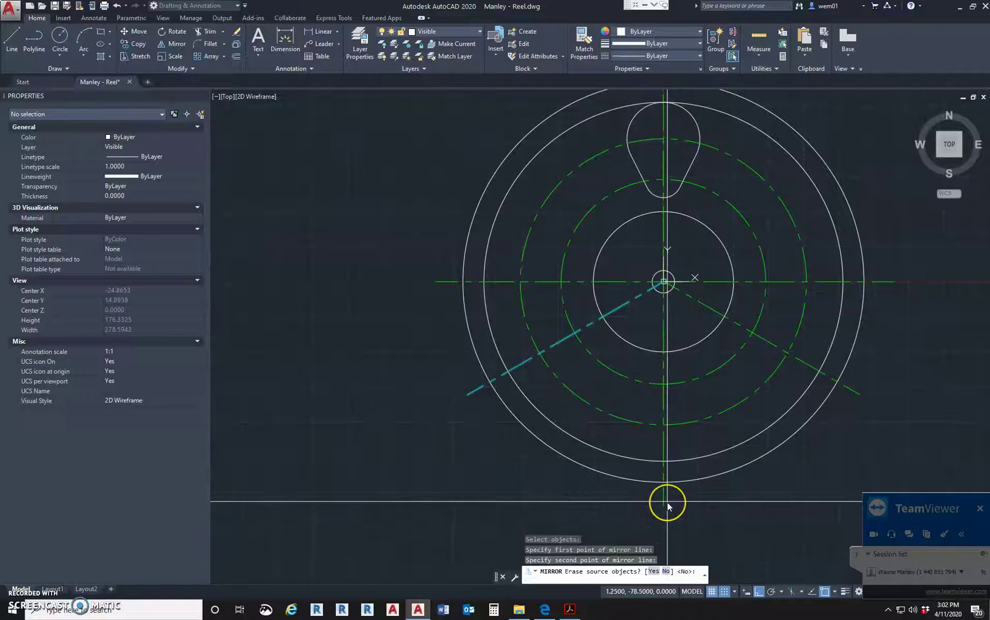
click(667, 504)
key(Return)
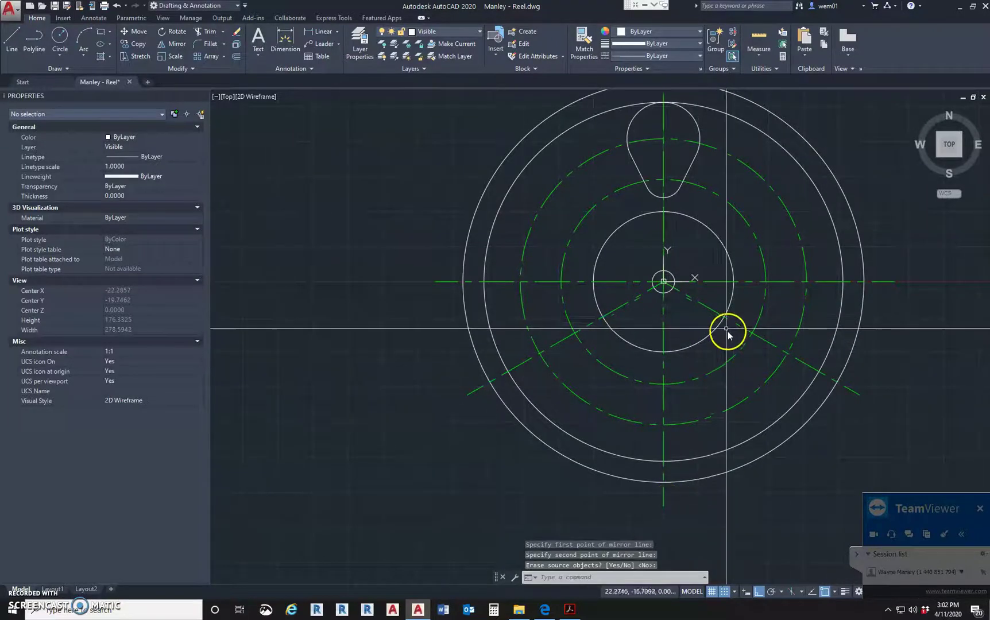
middle_drag(728, 331, 697, 364)
middle_drag(651, 239, 643, 290)
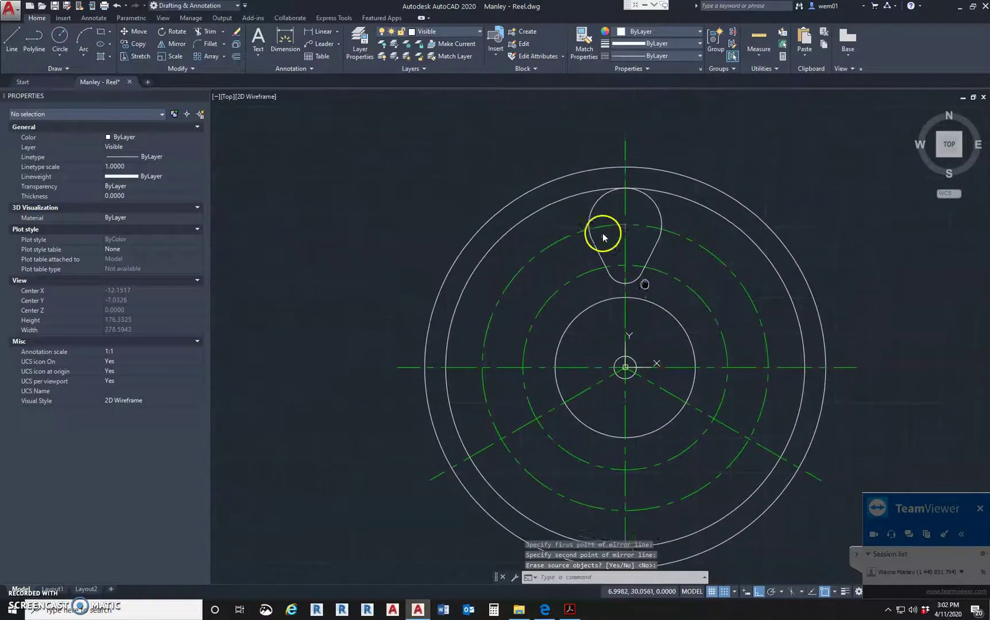
key(Escape)
key(Escape)
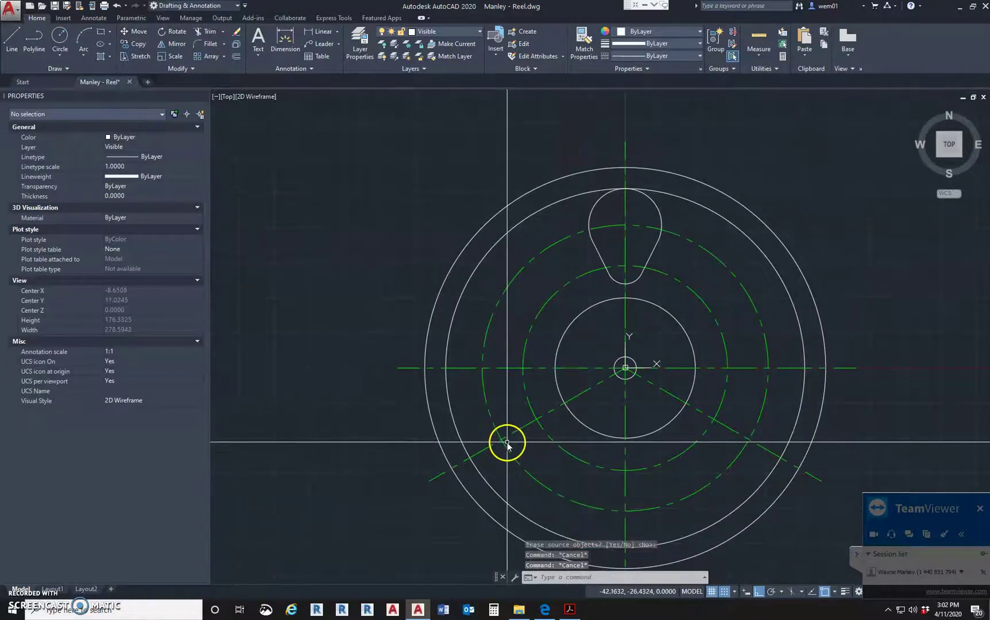
key(Escape)
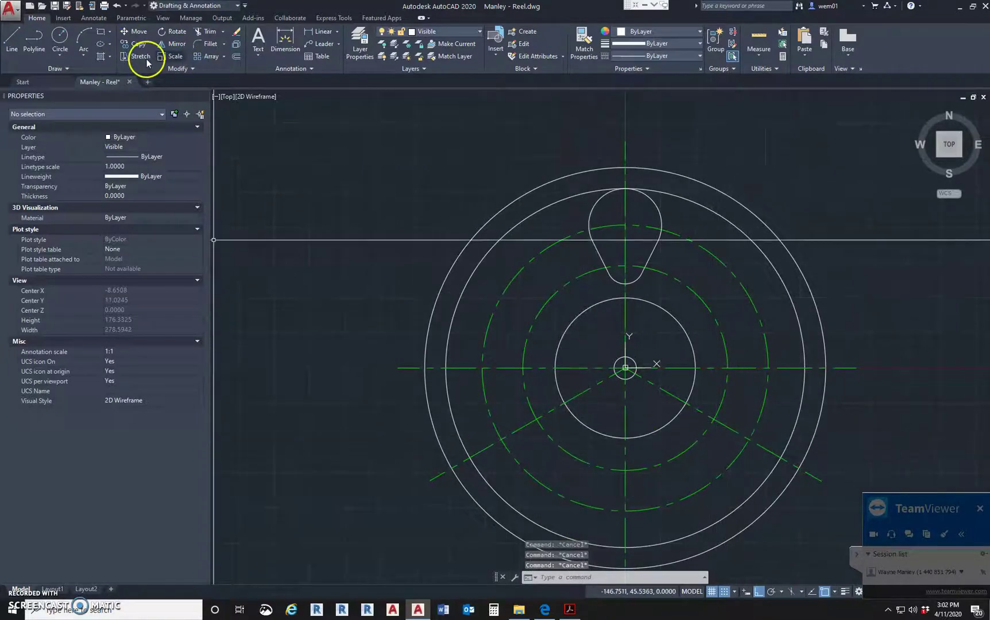
click(224, 58)
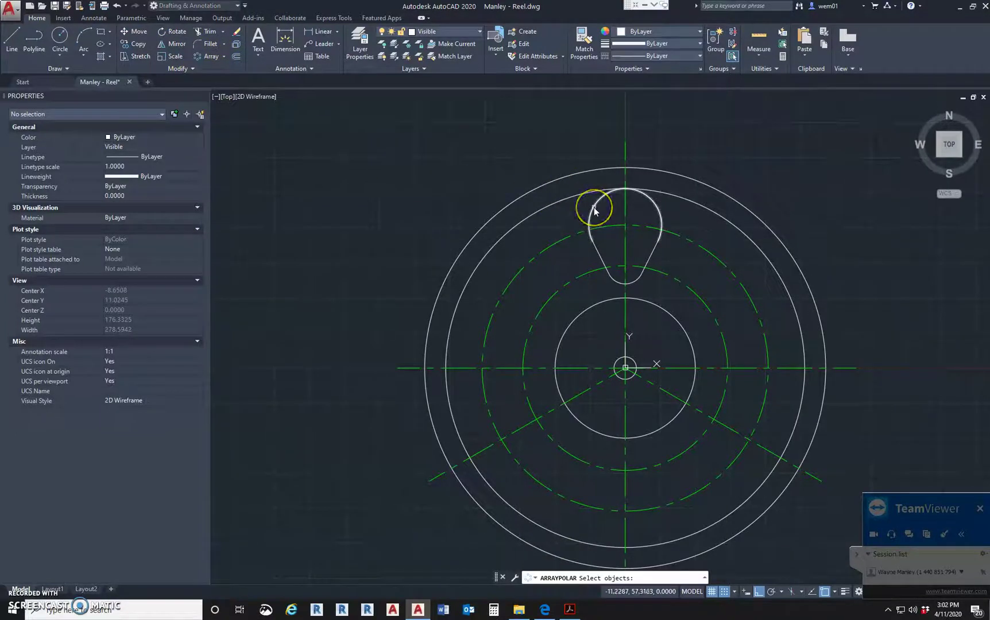
click(599, 246)
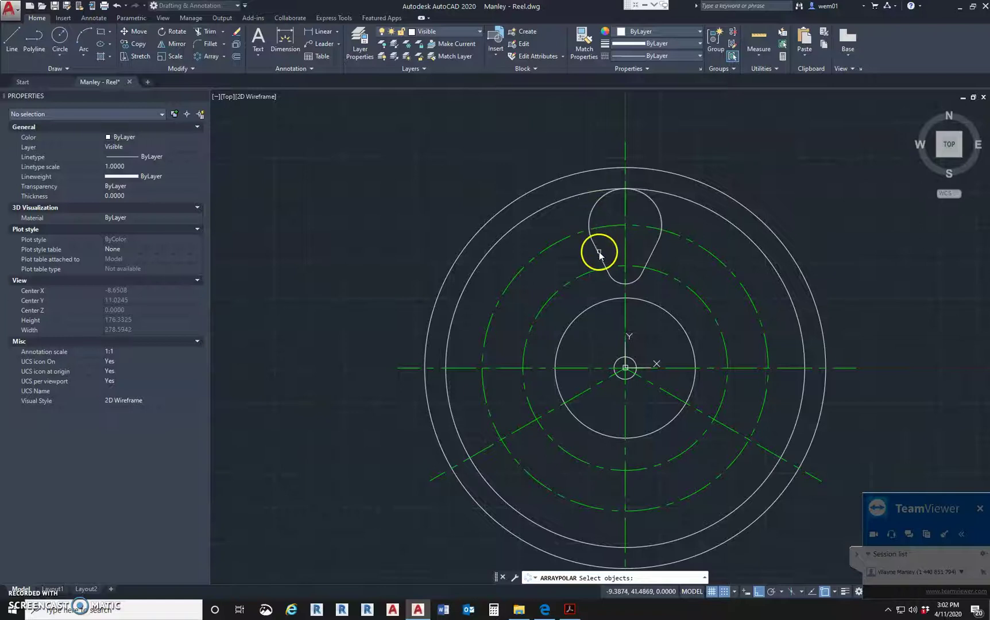
key(Escape)
key(Escape)
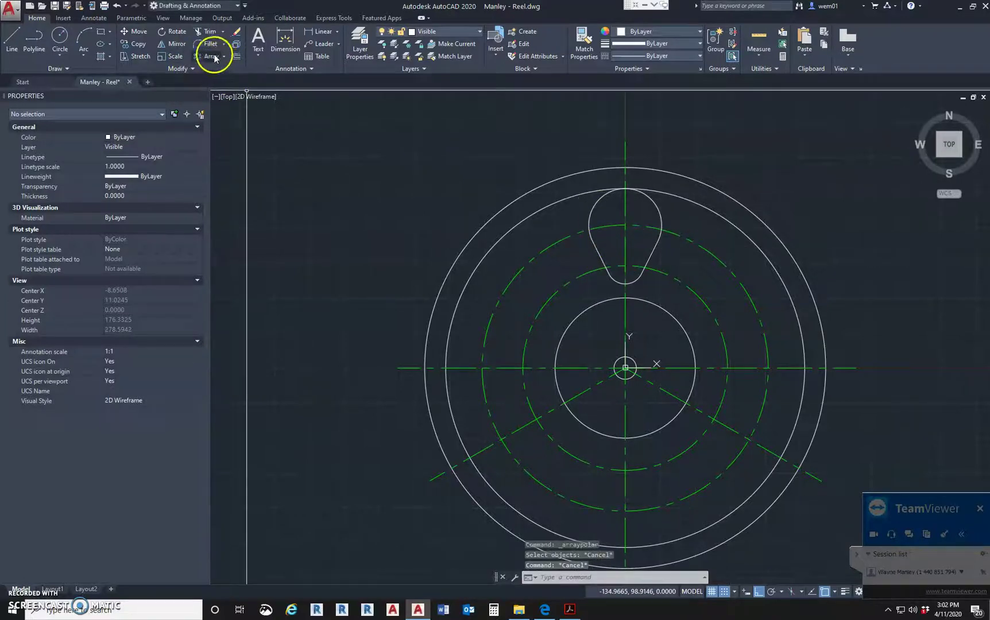
Create a polar array of the teardrop slot's two arcs and two side lines about the center of the reel.
click(214, 57)
click(592, 244)
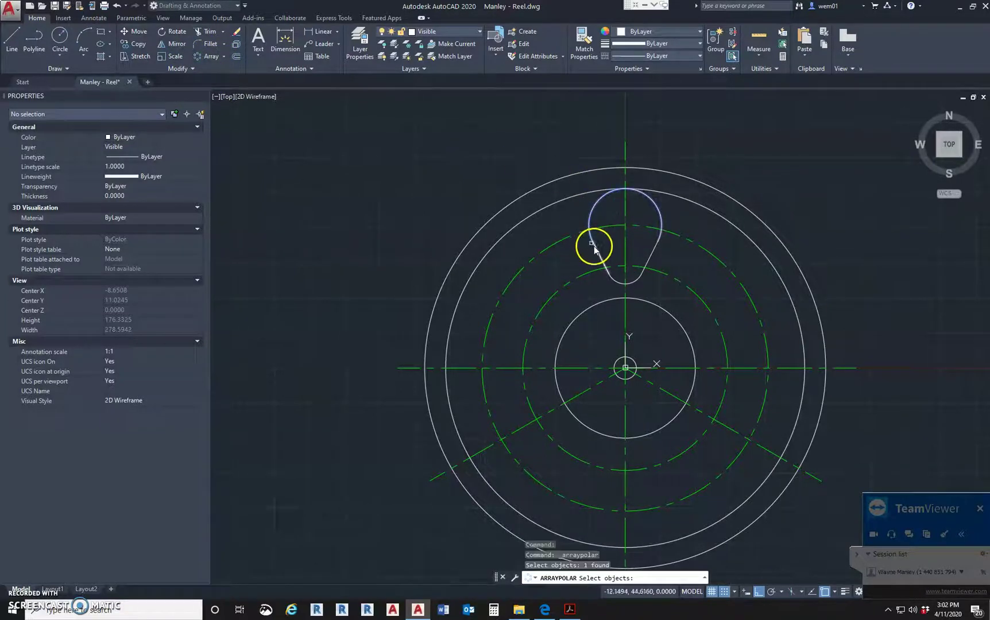
click(653, 253)
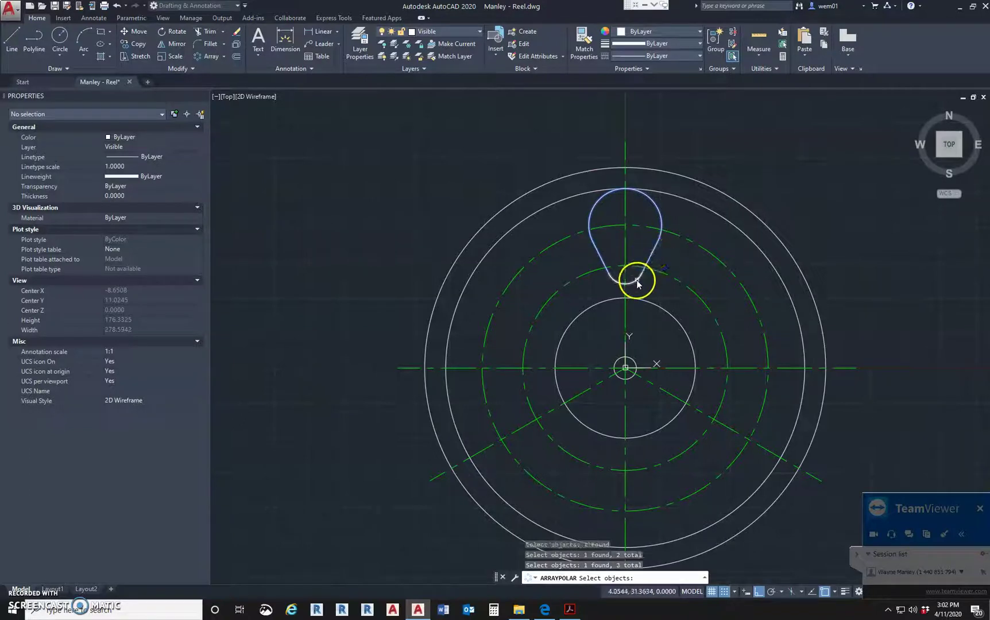
click(624, 346)
click(537, 329)
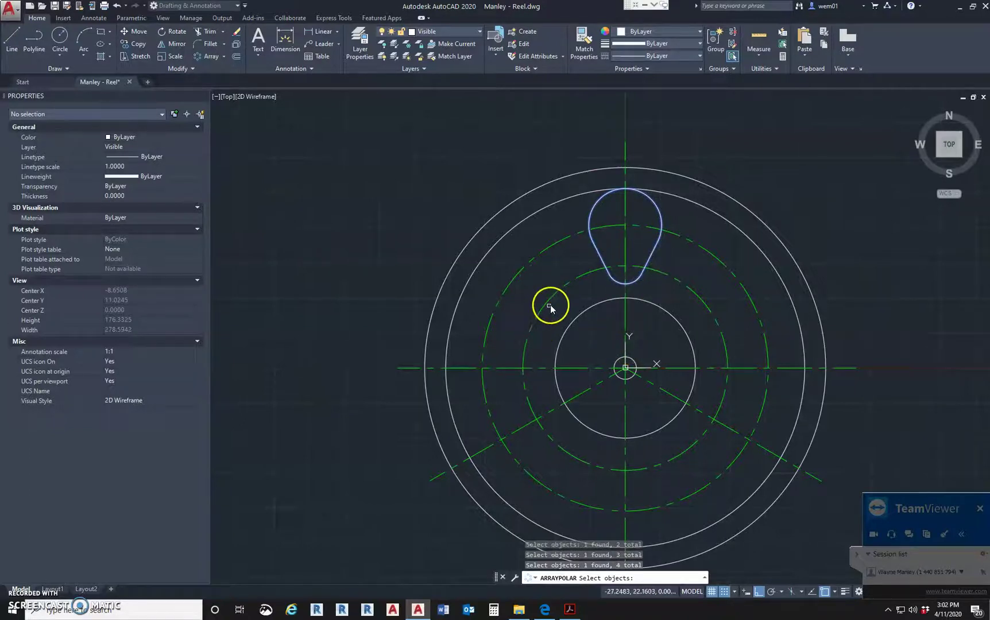
key(Return)
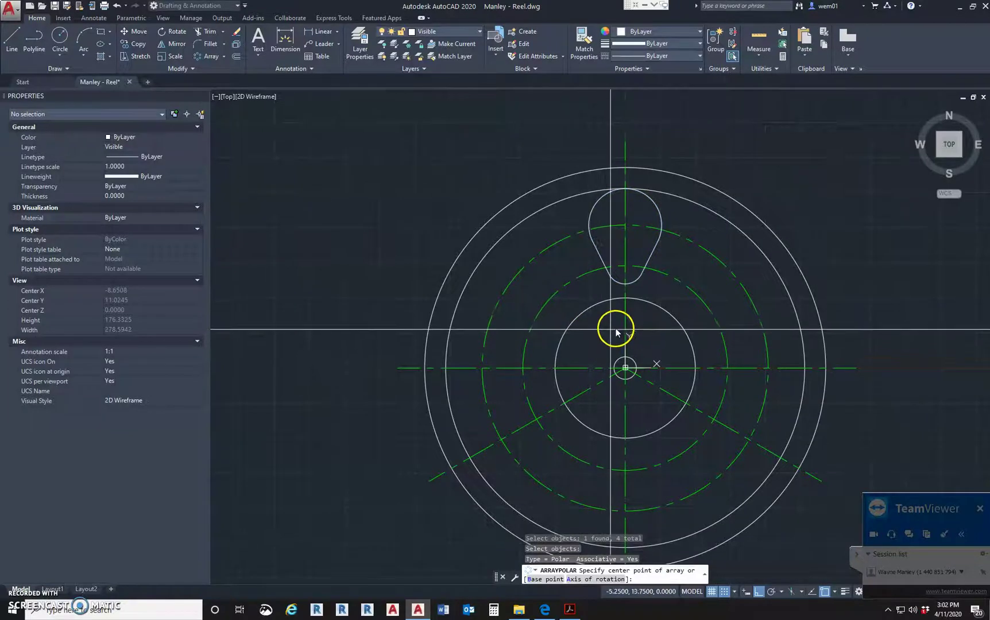
shift+right_click(626, 374)
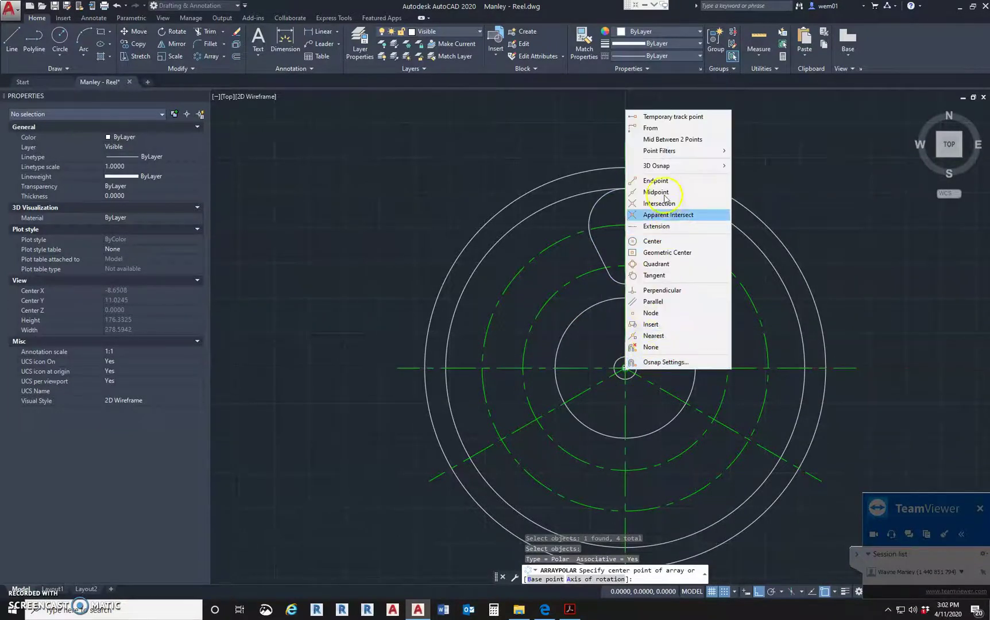
click(658, 247)
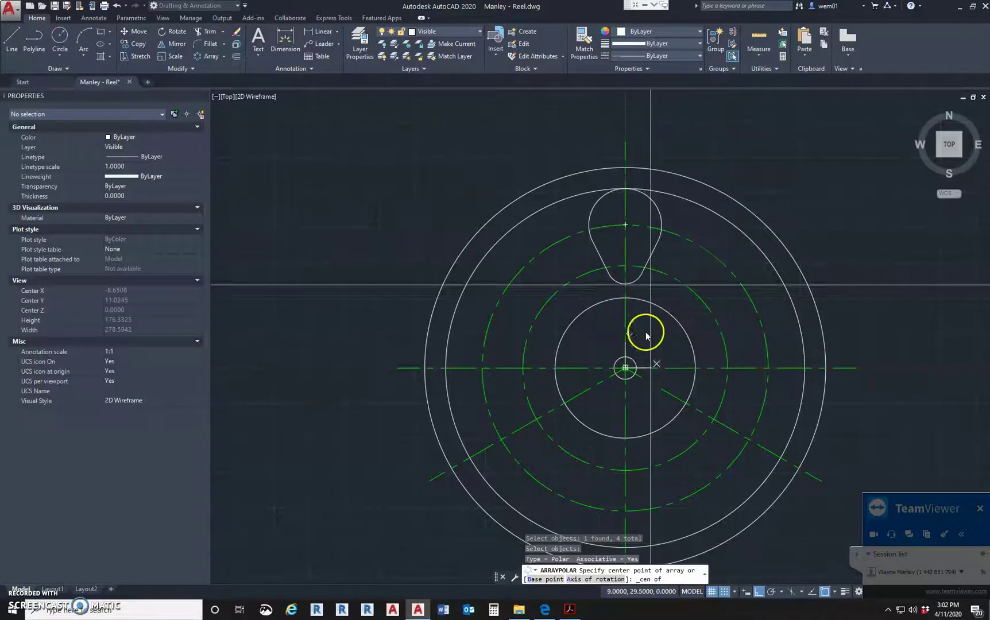
click(628, 361)
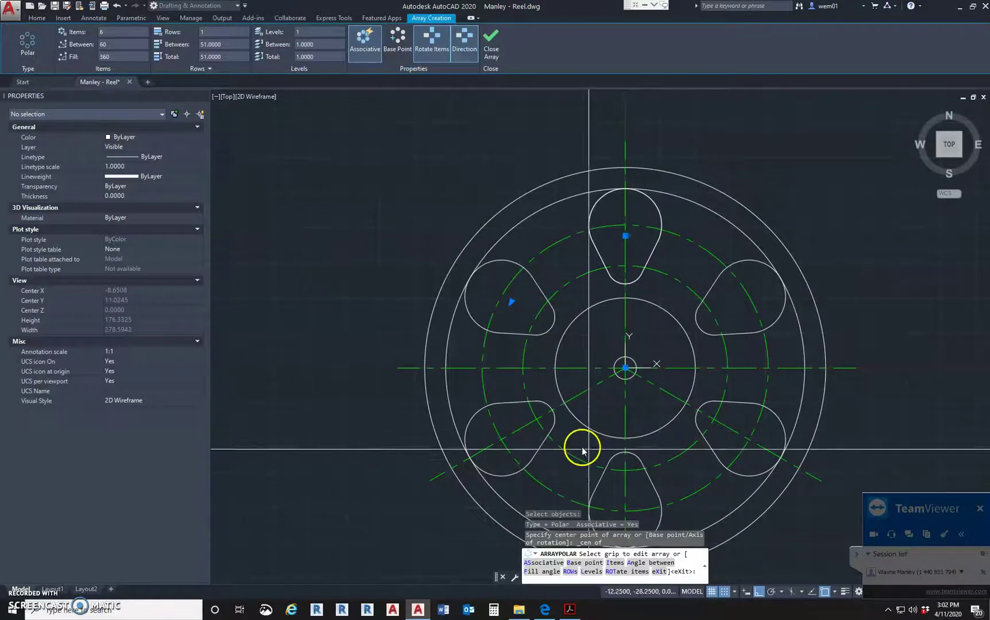
Set the teardrop slot's polar array to 3 items and finish the array.
click(615, 564)
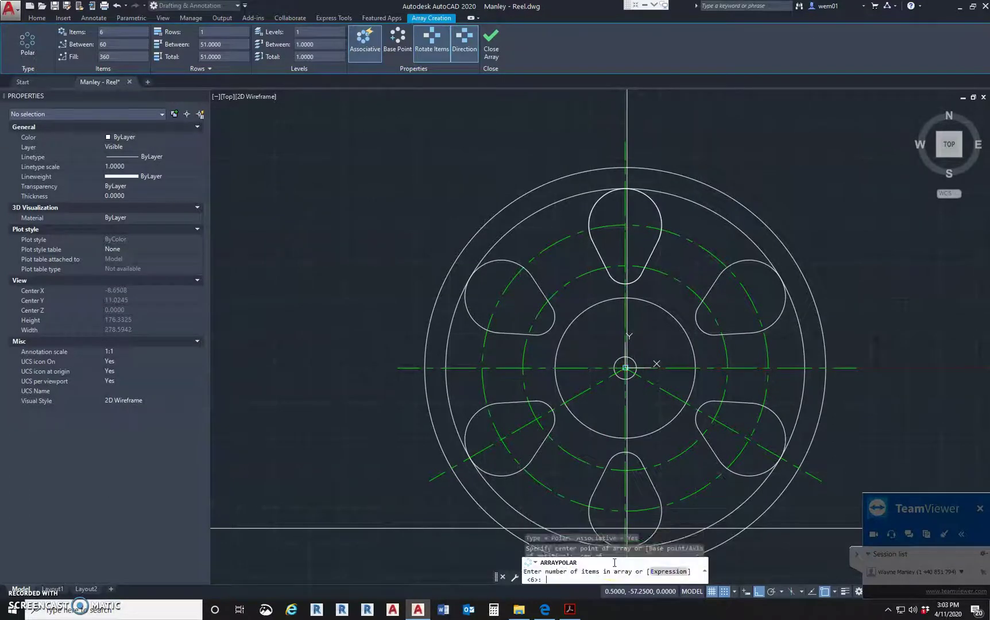
text(3)
key(Return)
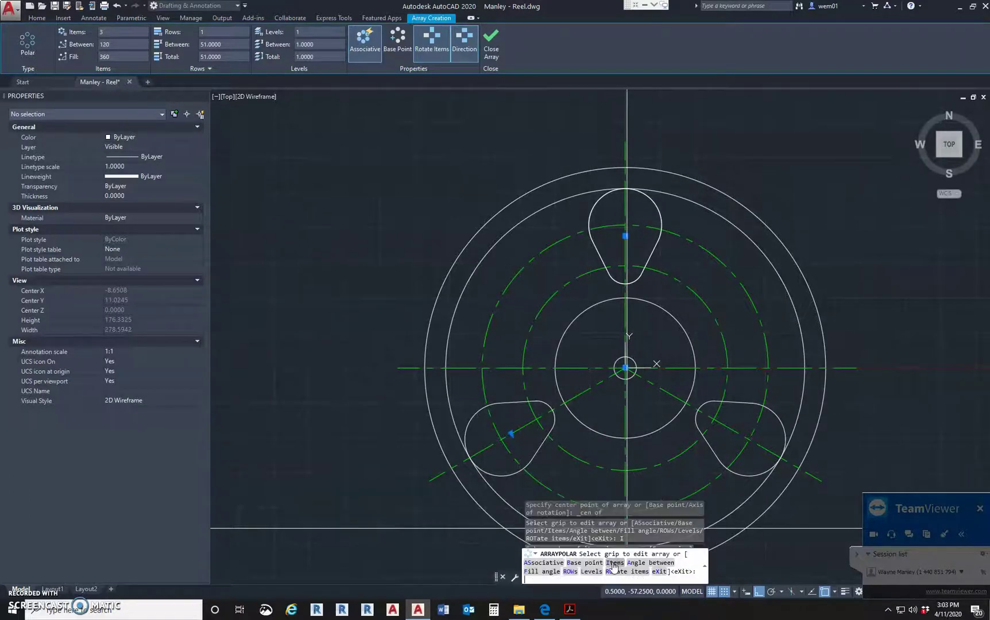
key(Return)
key(Return)
key(Escape)
key(Escape)
key(Escape)
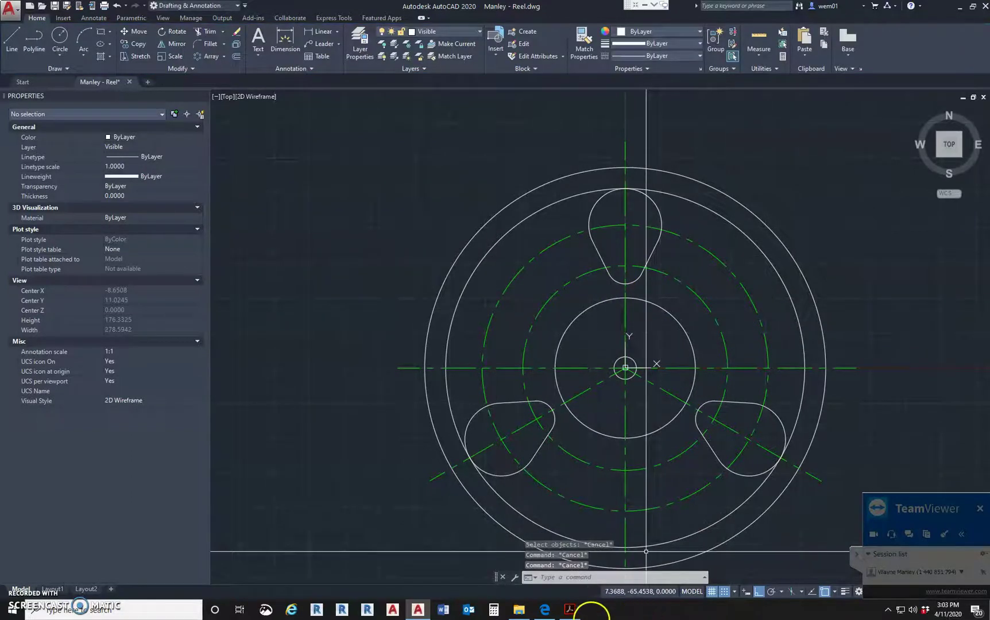
Check the spacing between the teardrop and large slots in Reel.pdf in Acrobat, and return to the AutoCAD drawing.
click(569, 609)
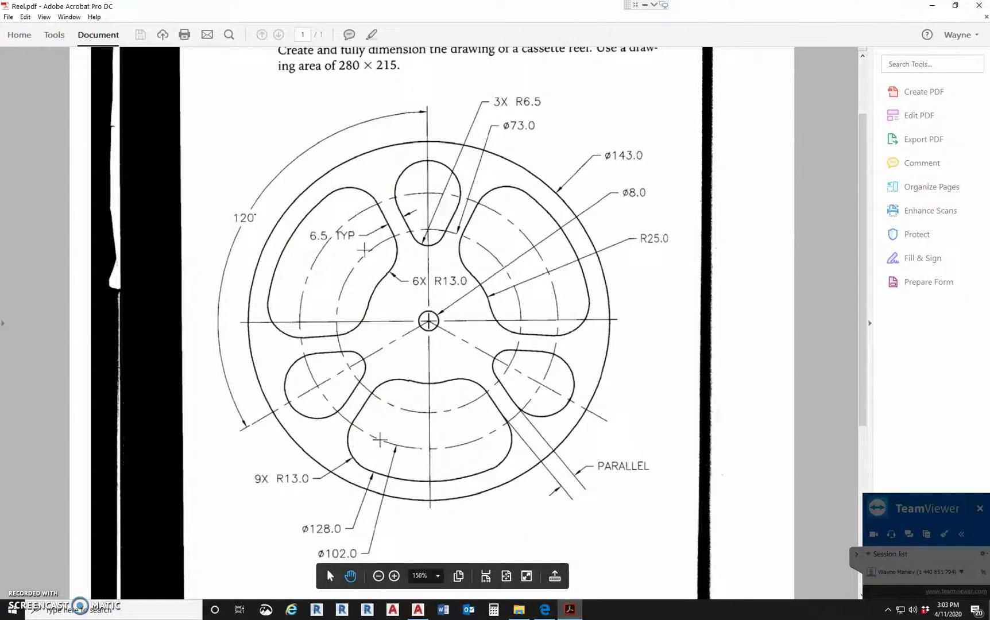
click(932, 5)
scroll(581, 278, up, 5)
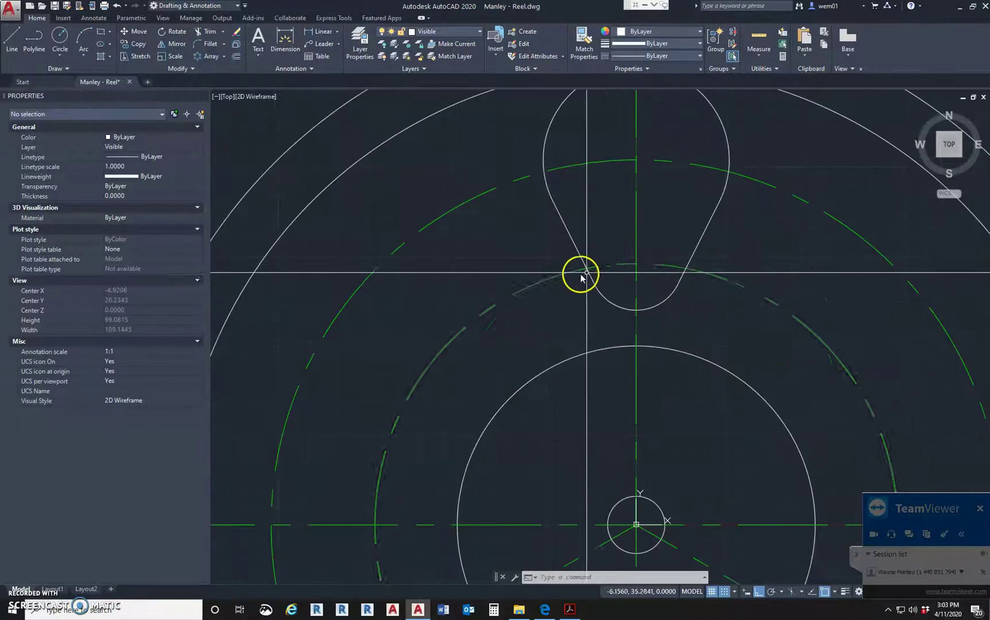
scroll(581, 278, down, 5)
key(Escape)
key(Escape)
key(Escape)
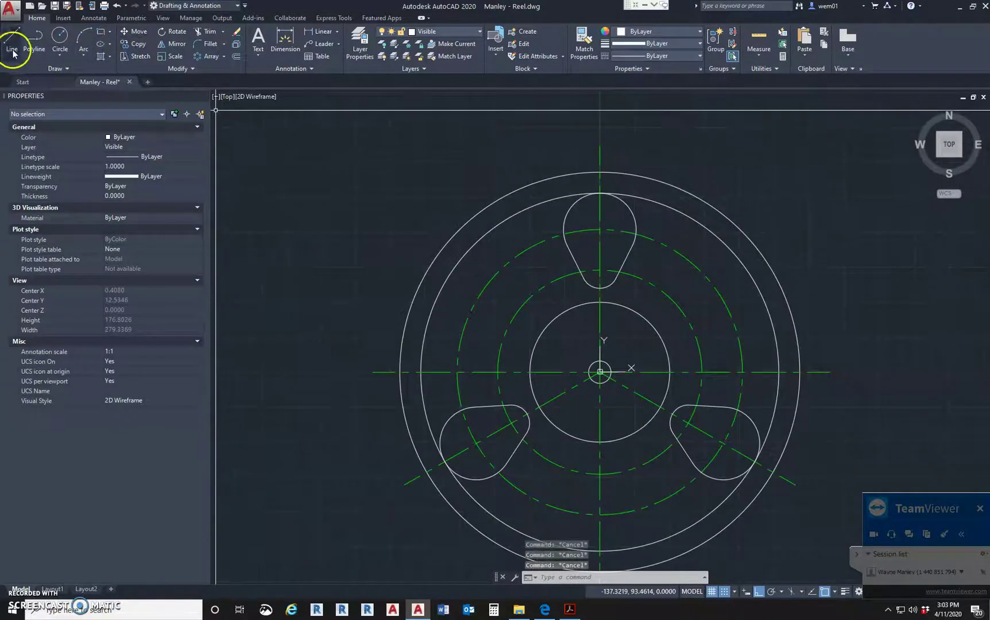
click(9, 50)
key(Escape)
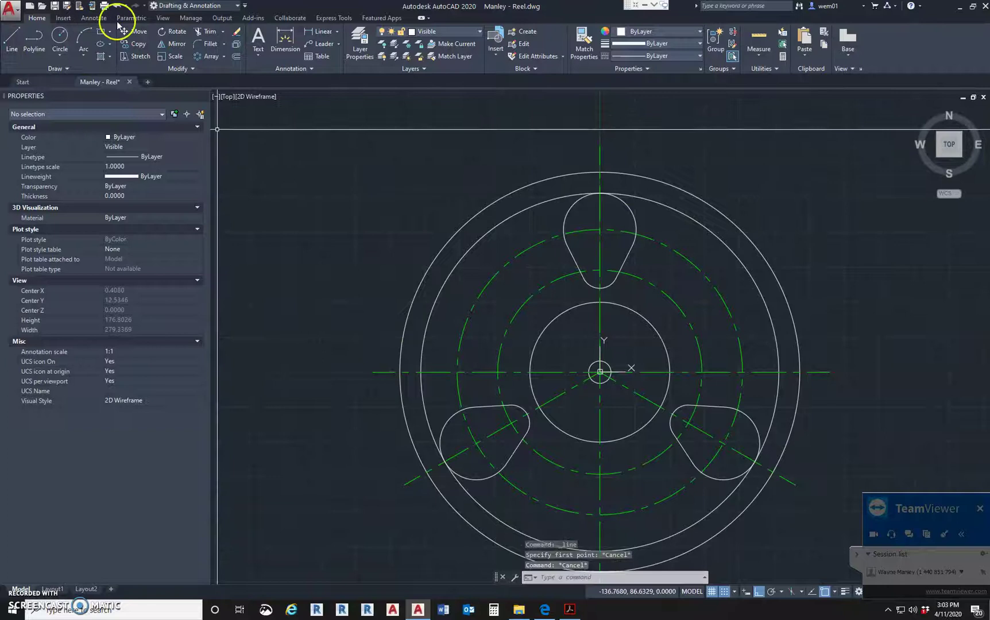
Set the Offset distance to 6.5 and try to offset the top teardrop slot's left side line.
click(236, 57)
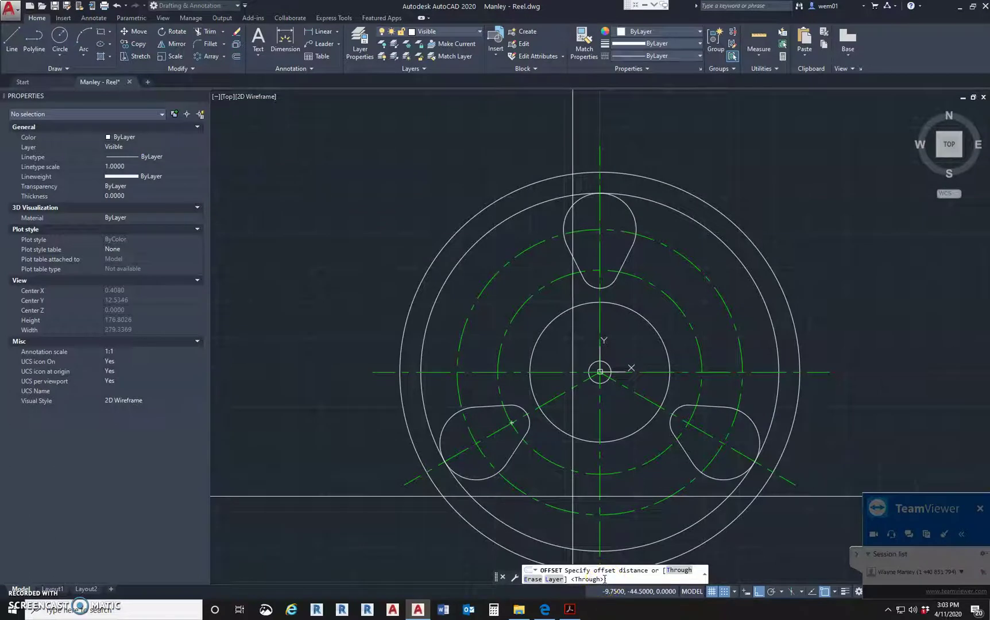
text(6.5)
key(Return)
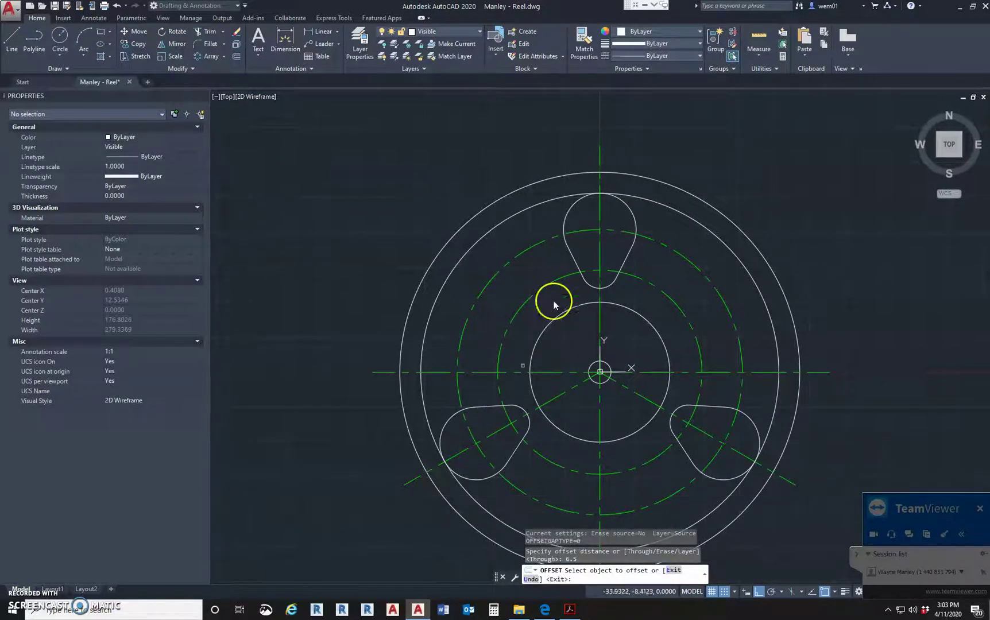
click(572, 258)
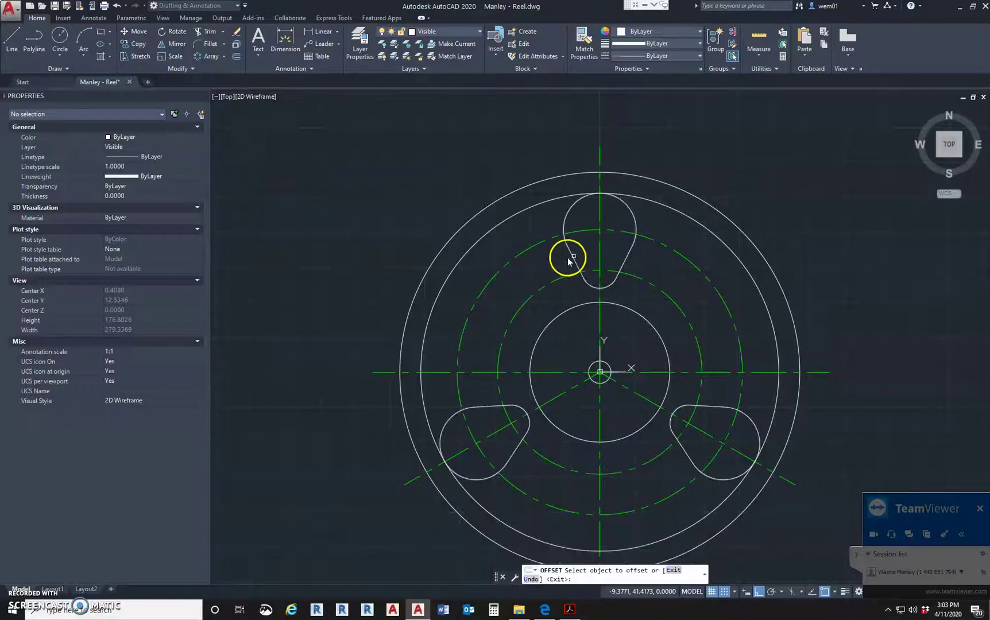
key(Escape)
Explode the polar array of teardrop slots into separate lines and arcs.
click(575, 260)
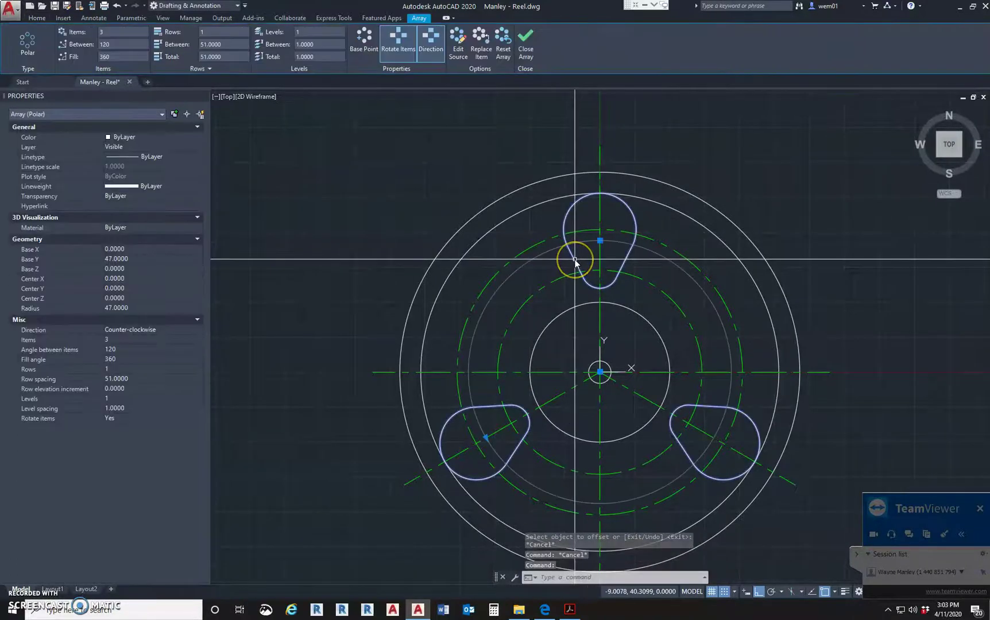
text(x)
key(Return)
key(Escape)
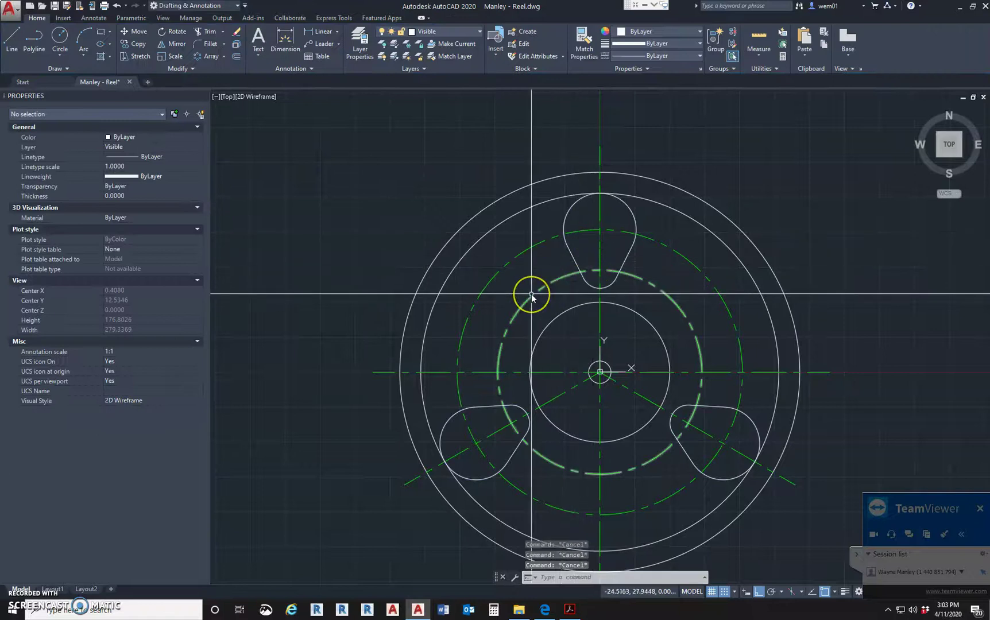
key(Return)
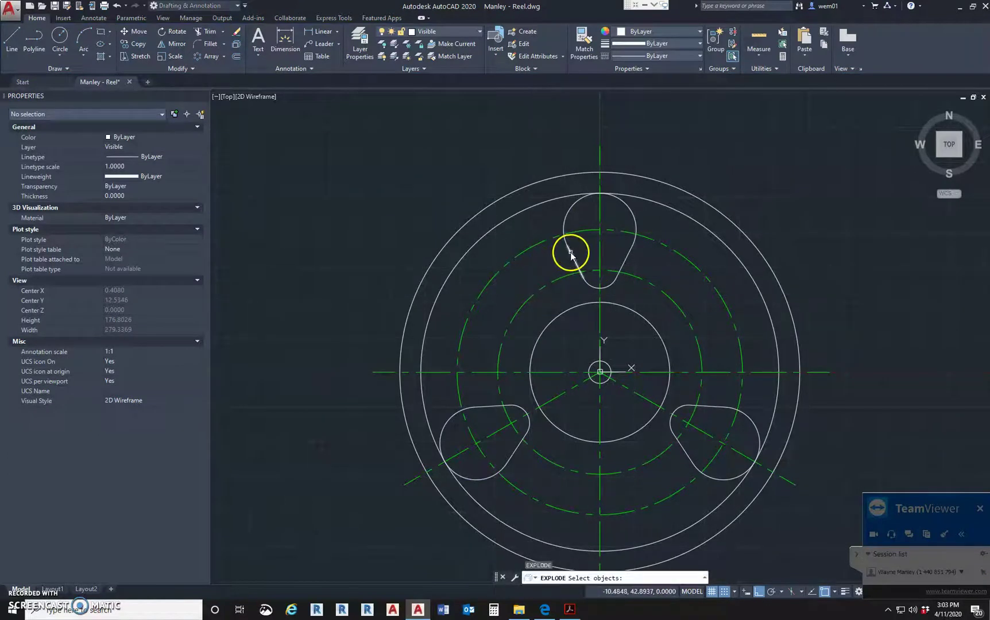
click(558, 260)
key(Escape)
key(Escape)
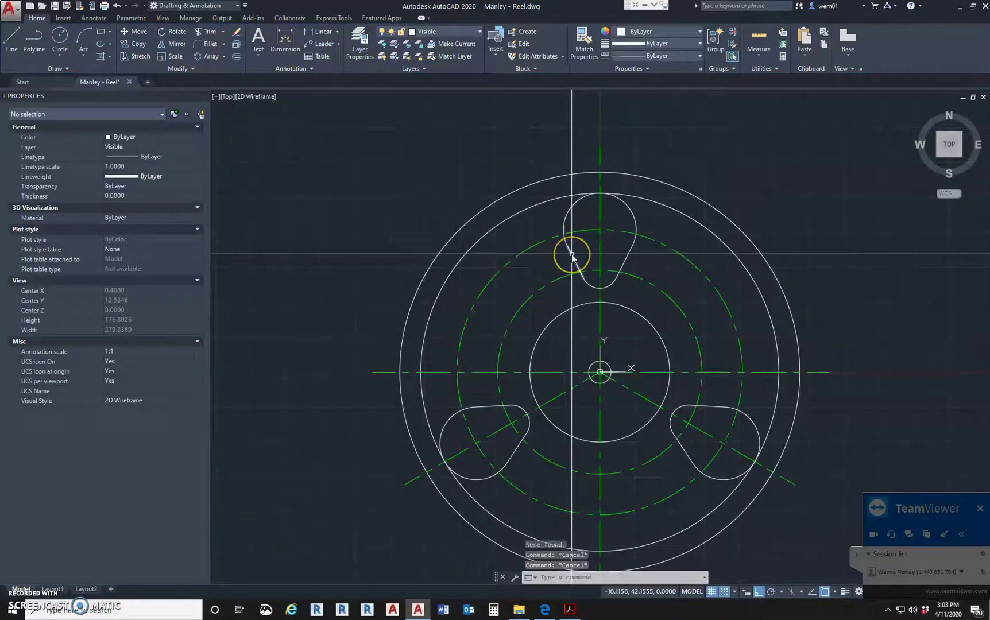
key(Escape)
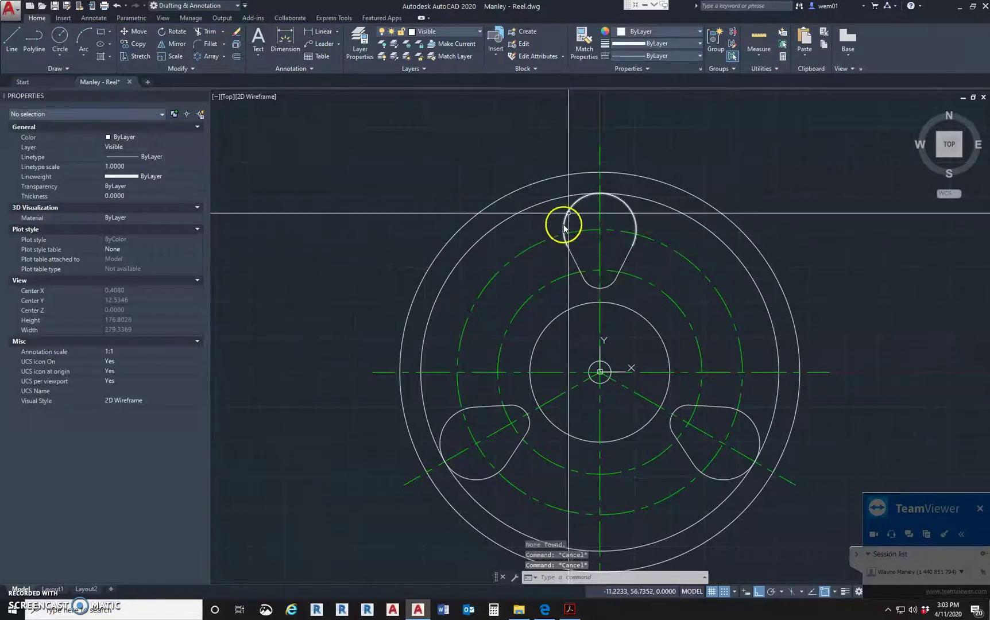
Offset the top teardrop slot's left side line outward by 6.5.
click(236, 56)
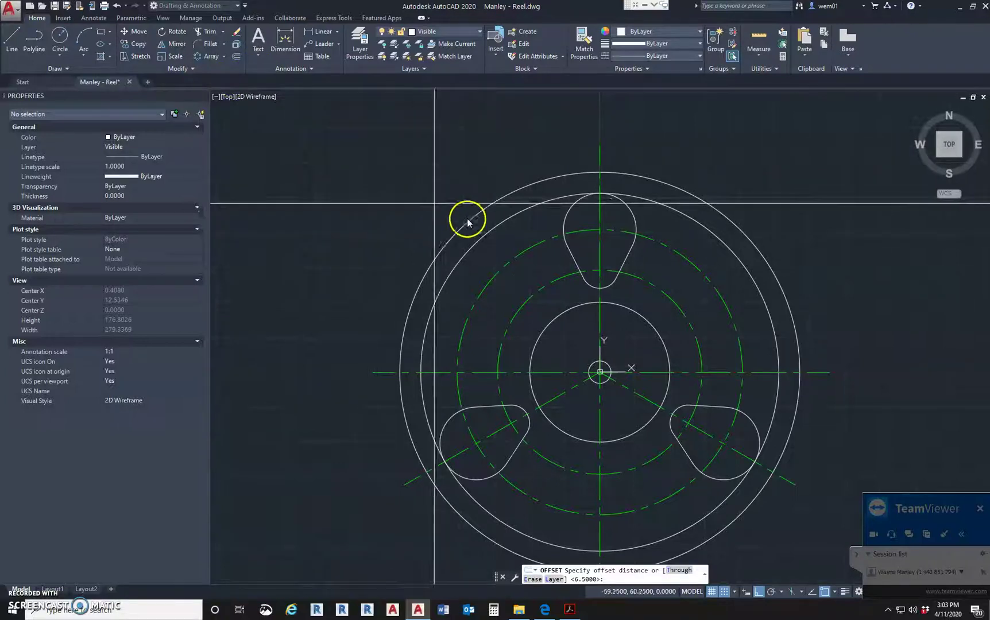
key(Return)
click(573, 263)
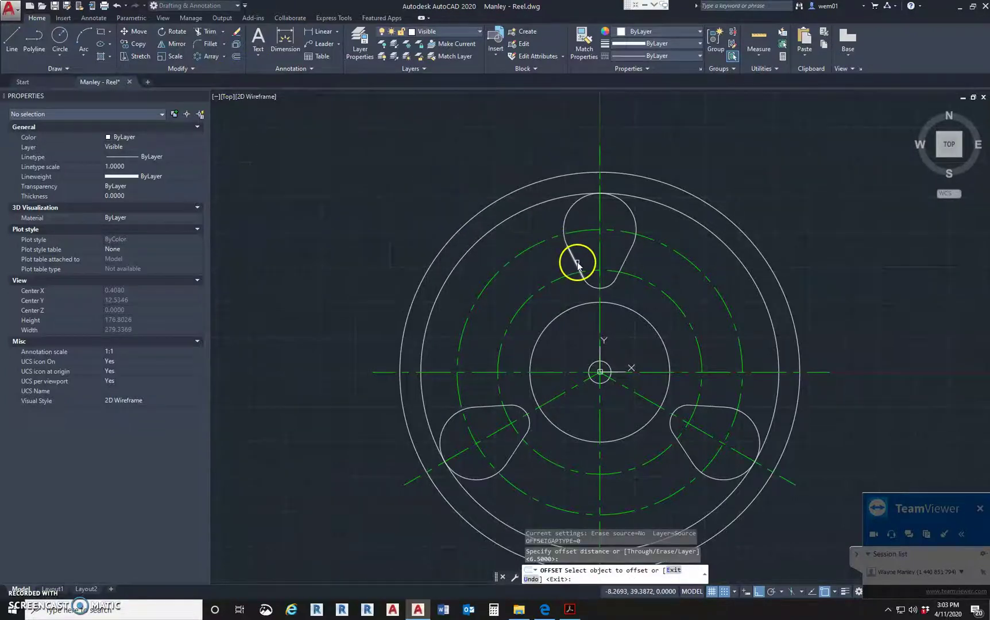
click(540, 265)
key(Escape)
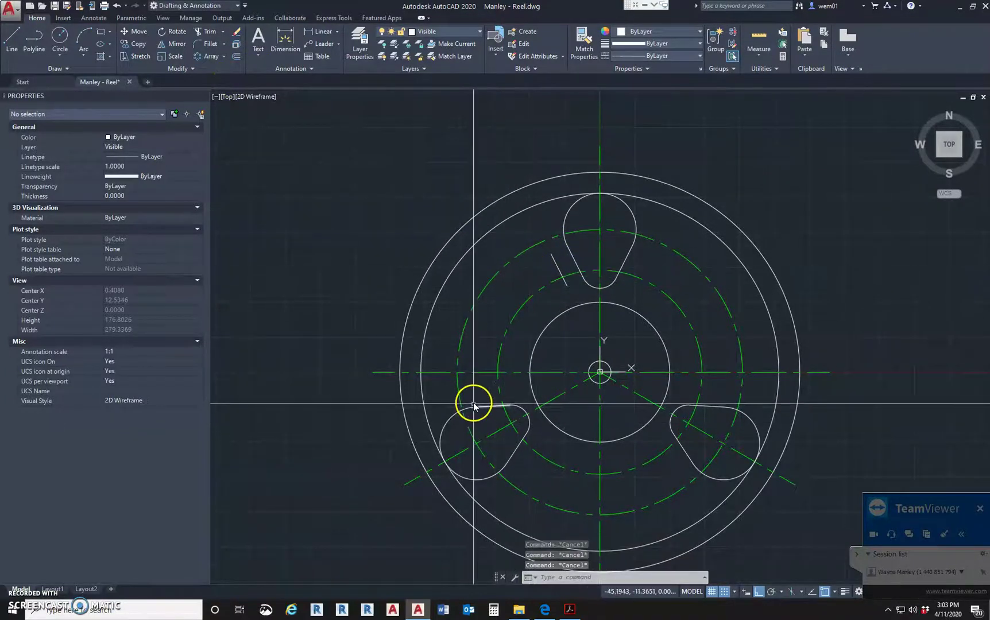
Offset both side lines of the lower-left teardrop slot outward by 6.5.
key(Return)
key(Return)
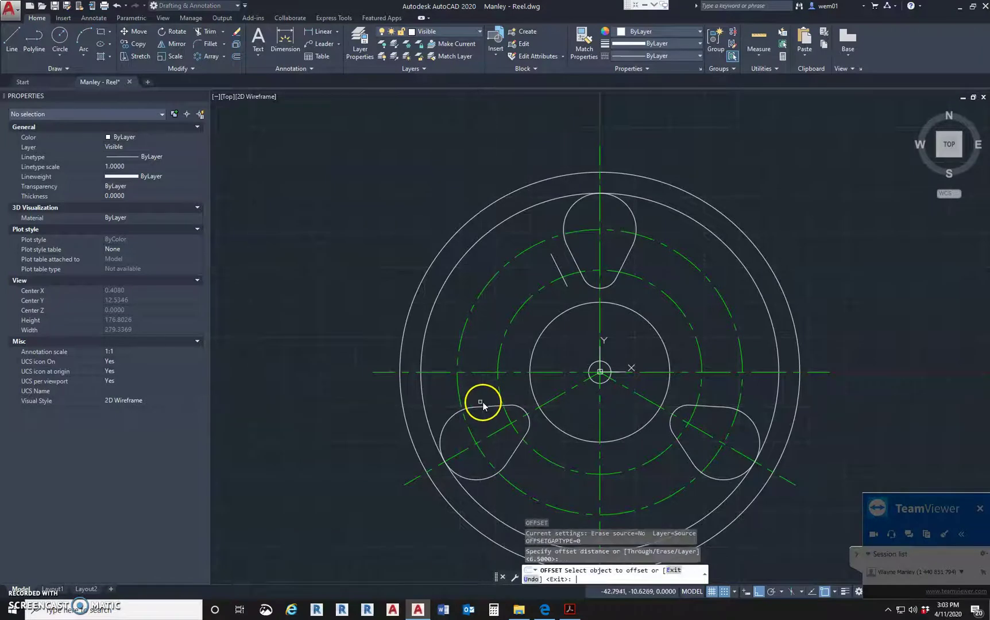
click(482, 405)
click(493, 378)
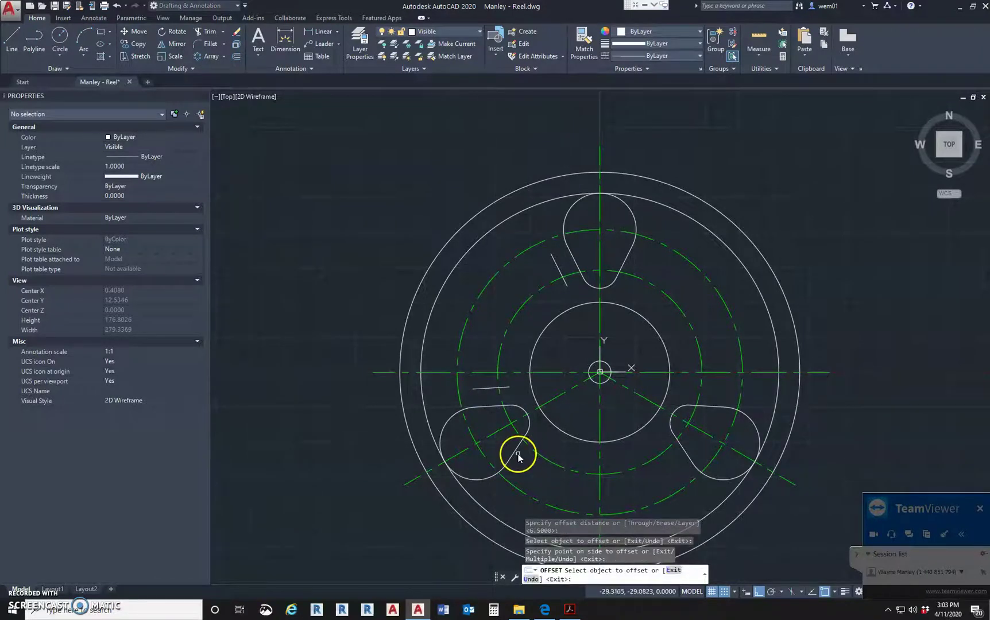
click(515, 455)
click(532, 479)
Offset both side lines of the lower-right teardrop slot outward by 6.5.
click(699, 468)
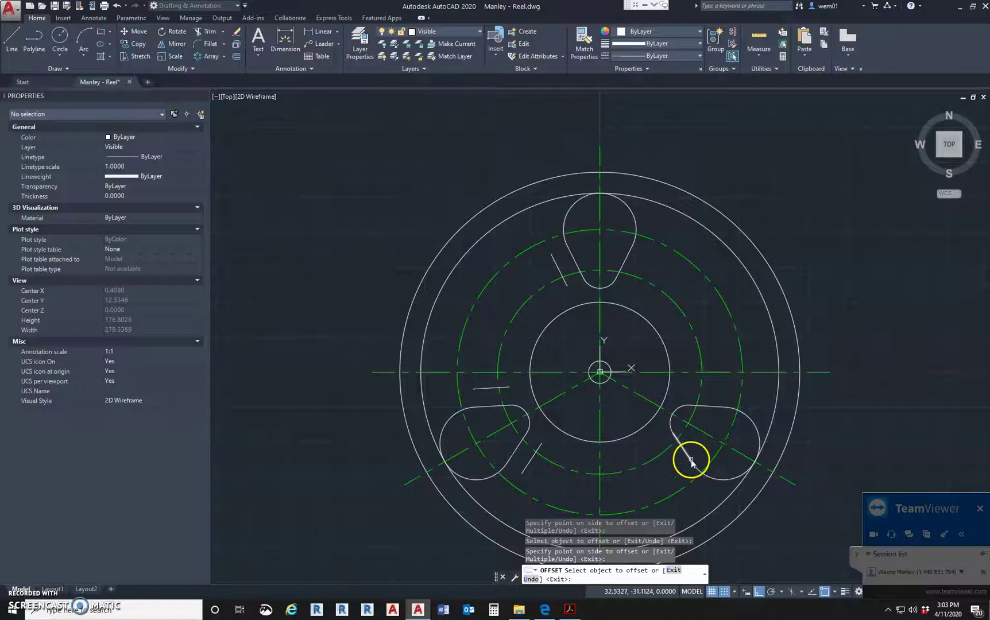
click(691, 459)
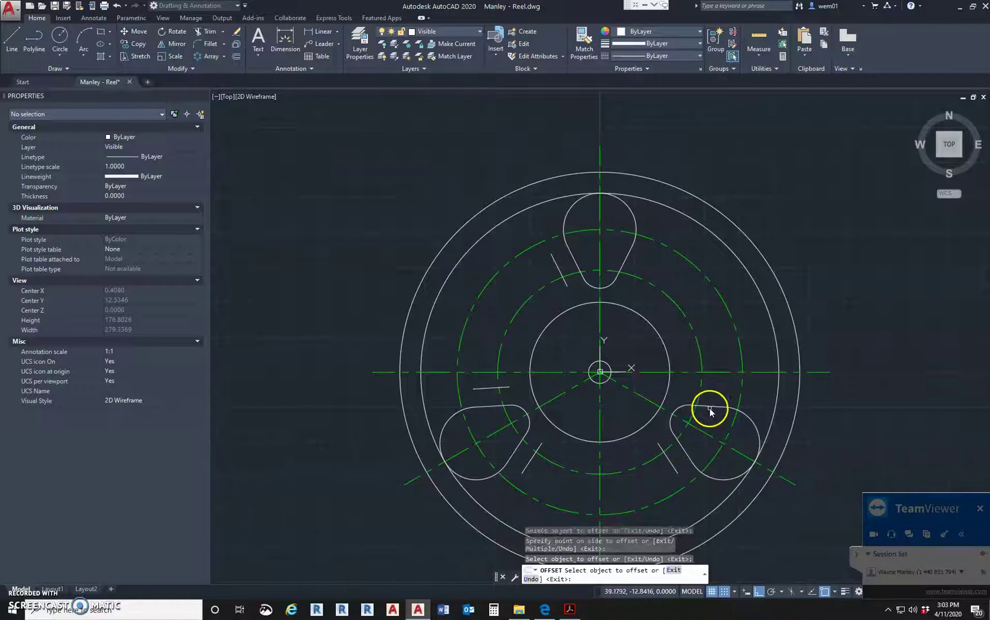
click(709, 408)
click(707, 348)
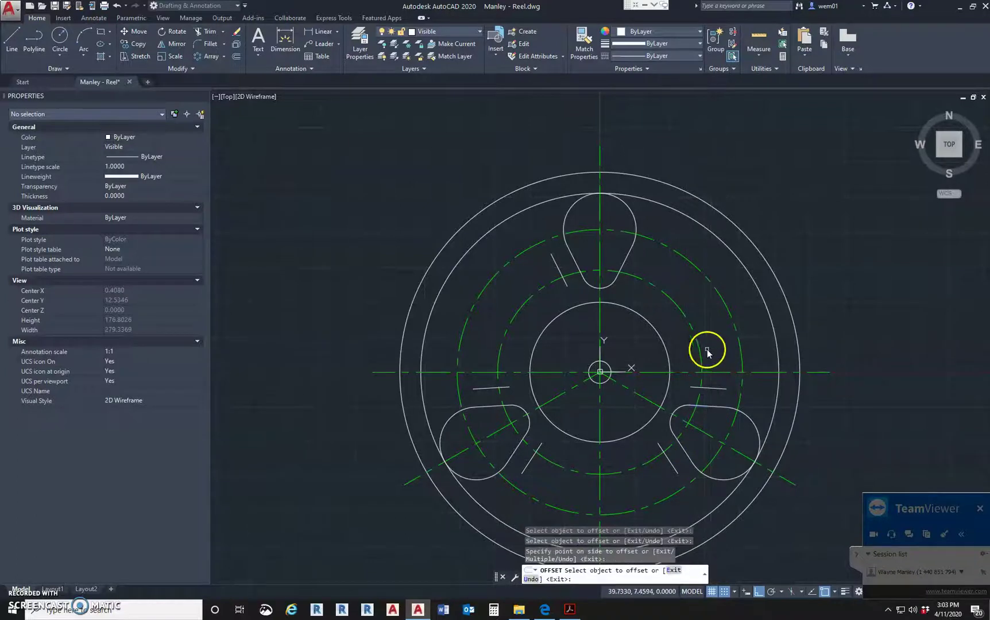
Offset the top teardrop slot's right side line outward by 6.5 and finish the Offset command.
click(626, 258)
click(652, 264)
key(Escape)
key(Escape)
key(Escape)
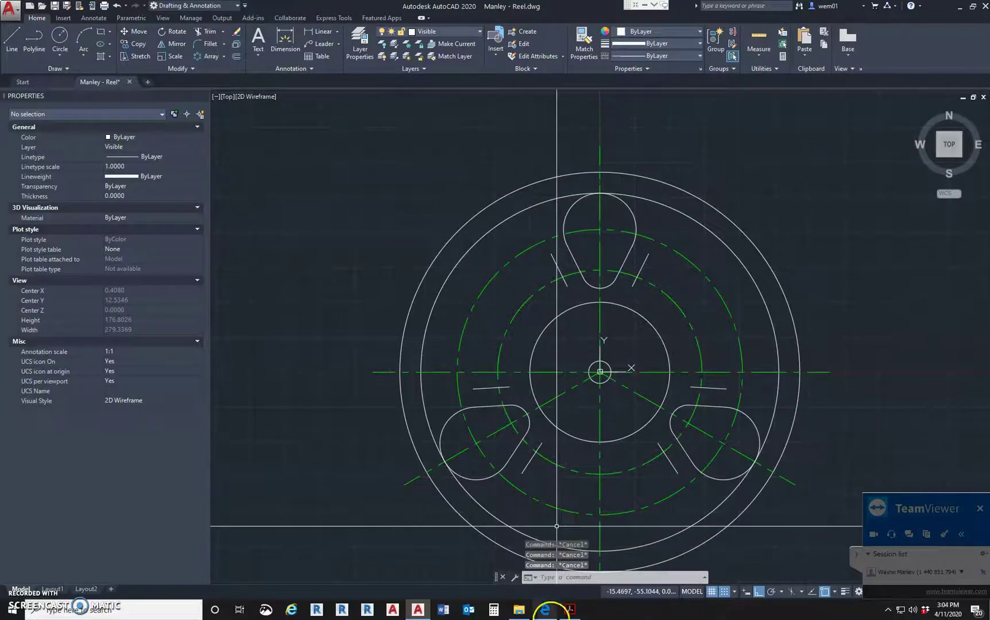
Check the corner radii of the large slots in Reel.pdf in Acrobat, and return to the AutoCAD drawing.
click(568, 610)
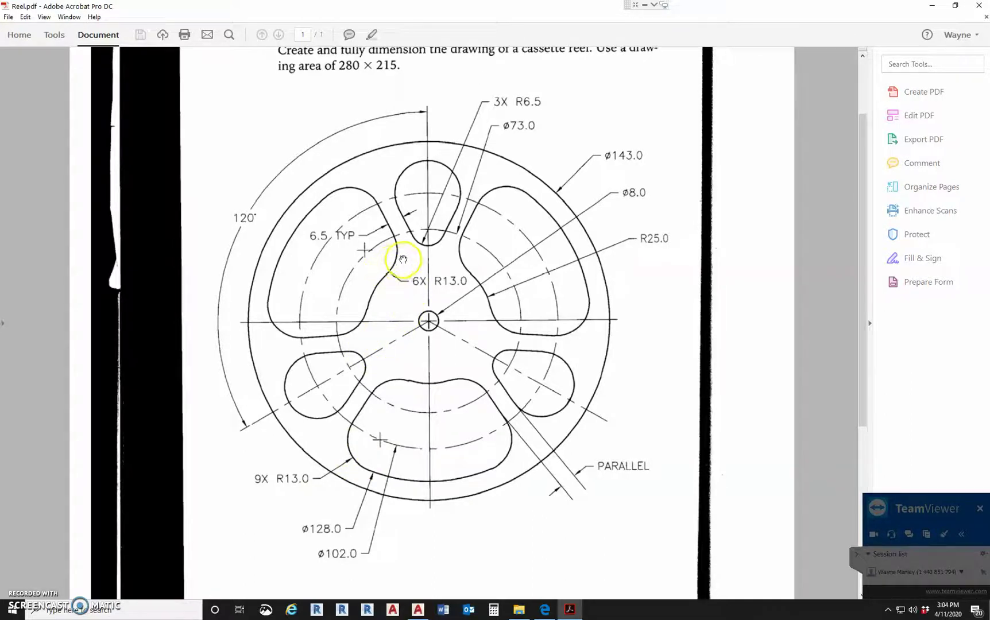
click(933, 6)
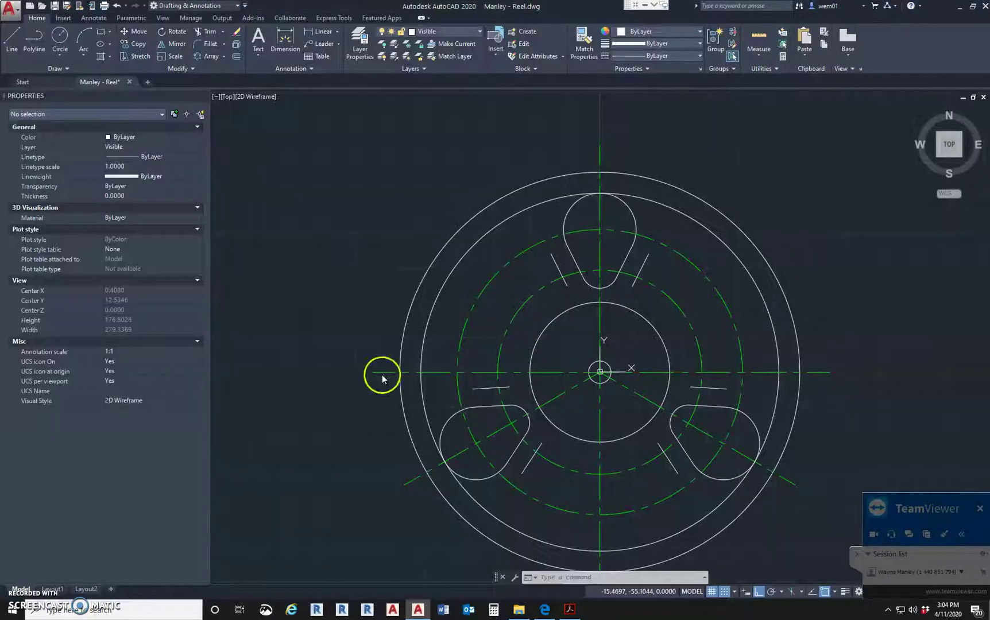
key(Escape)
key(Escape)
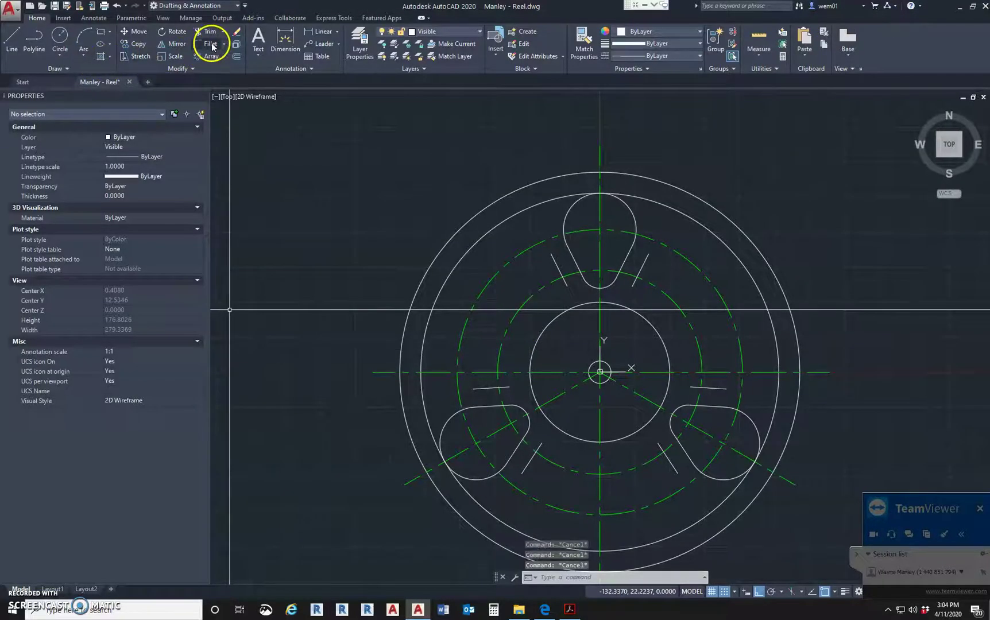
Set the fillet radius to 13 and fillet both offset lines of the upper-left large slot to the 128-diameter circle.
click(211, 44)
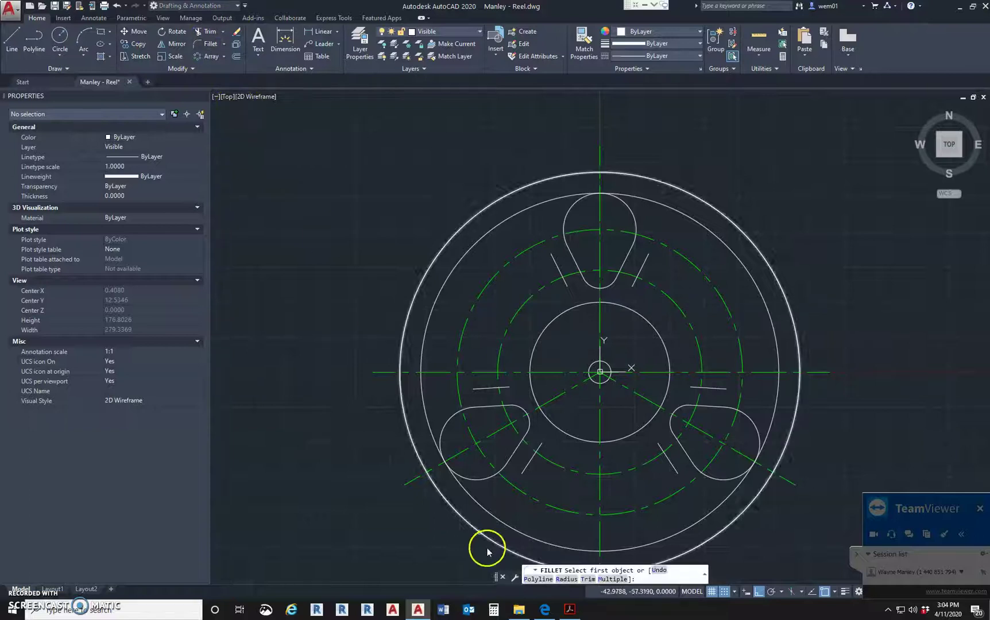
click(566, 579)
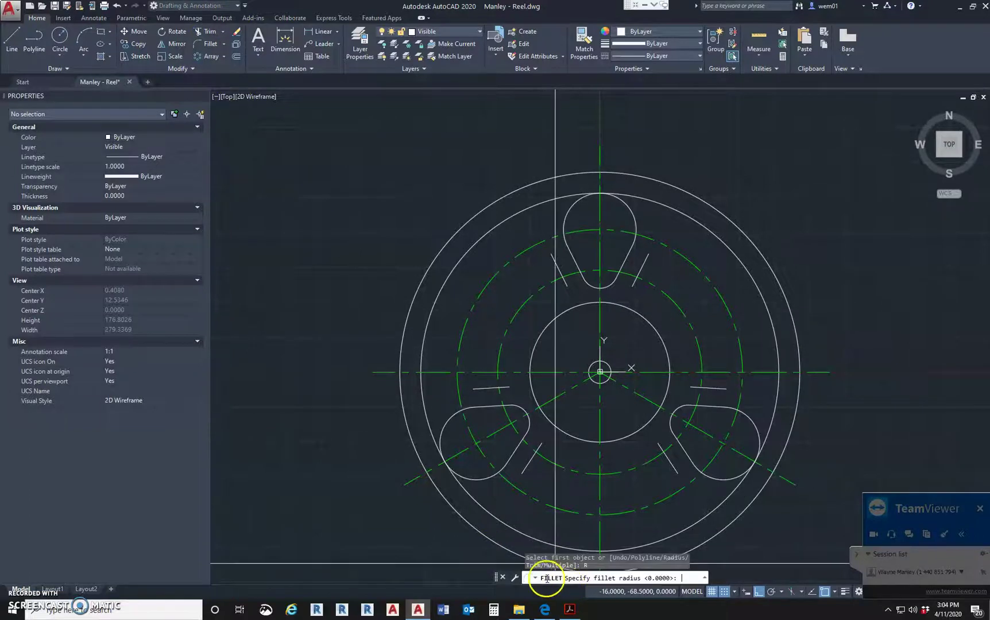
text(13)
key(Return)
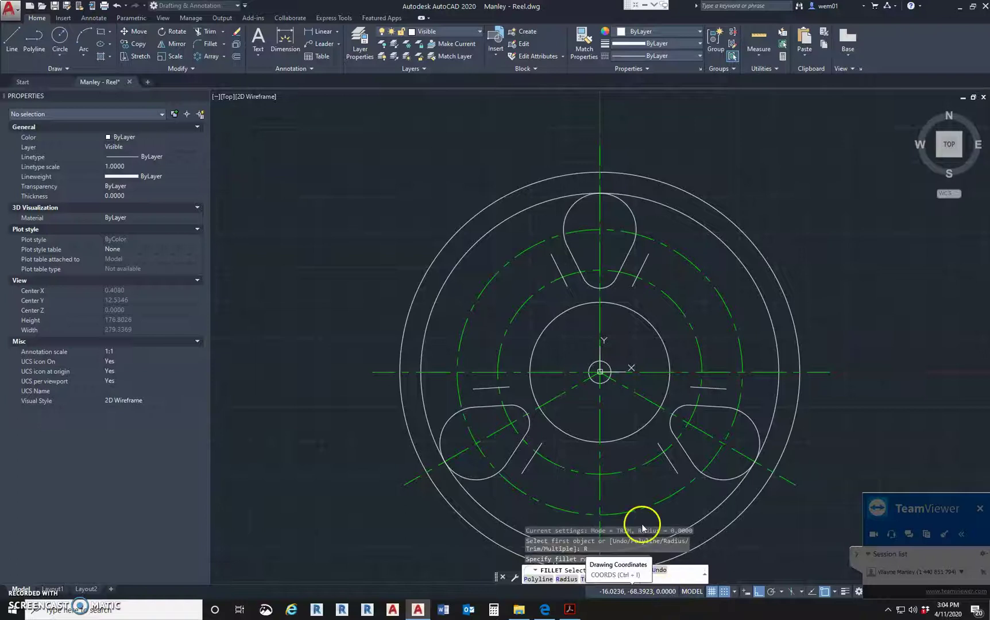
click(554, 263)
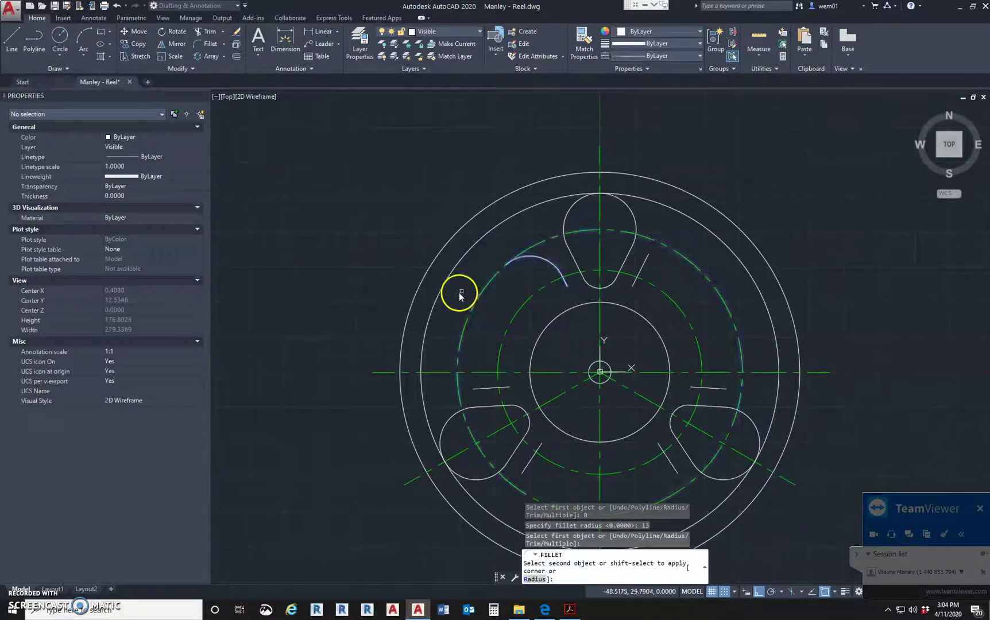
click(452, 274)
key(Return)
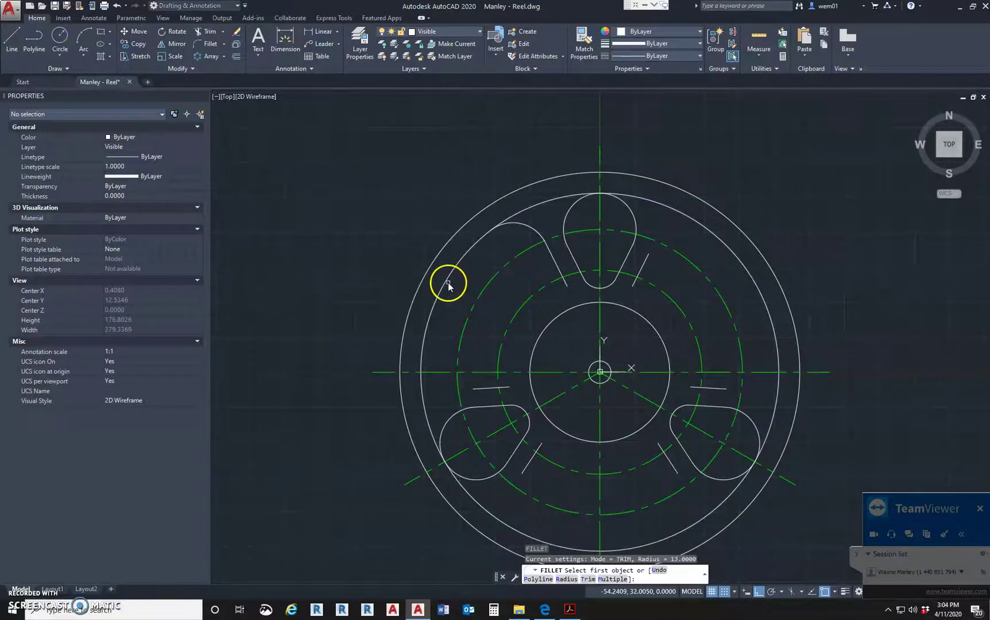
click(444, 284)
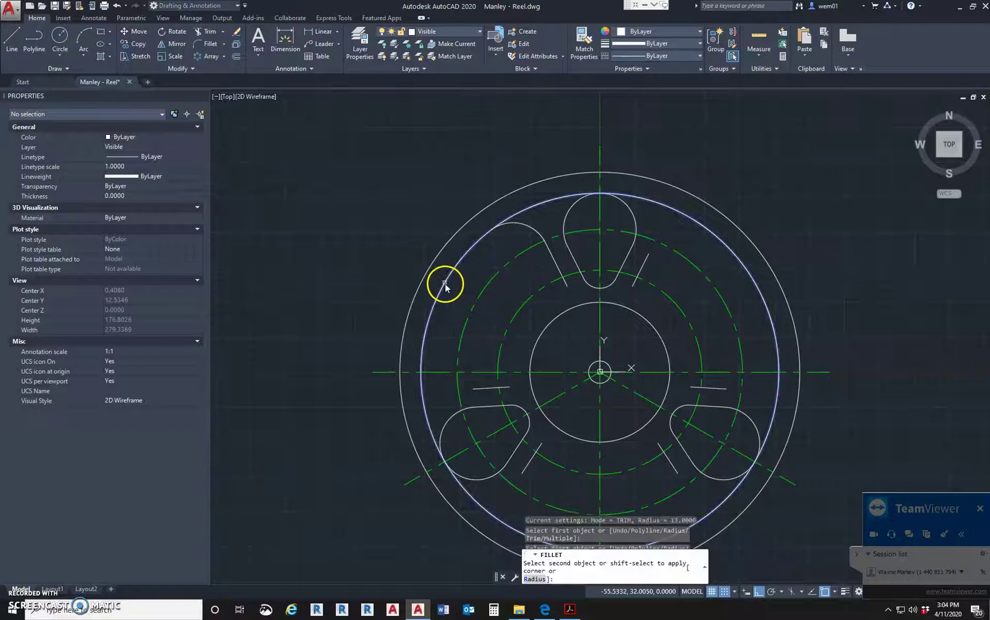
click(477, 385)
Fillet both side lines of the upper-left large slot to the R25 inner circle with radius 13.
key(Return)
click(480, 389)
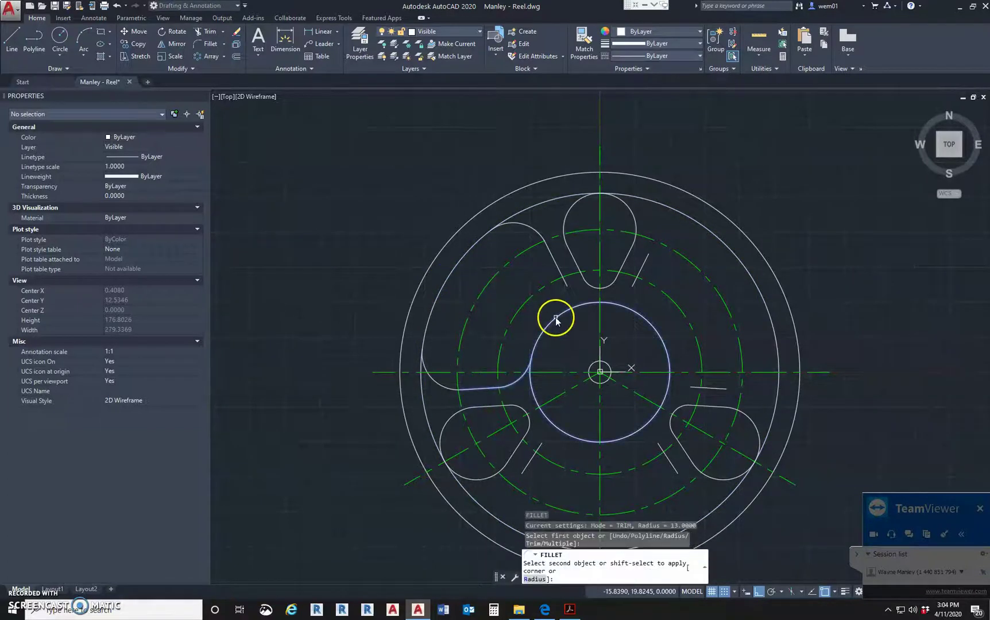
click(548, 326)
key(Return)
click(540, 335)
click(554, 268)
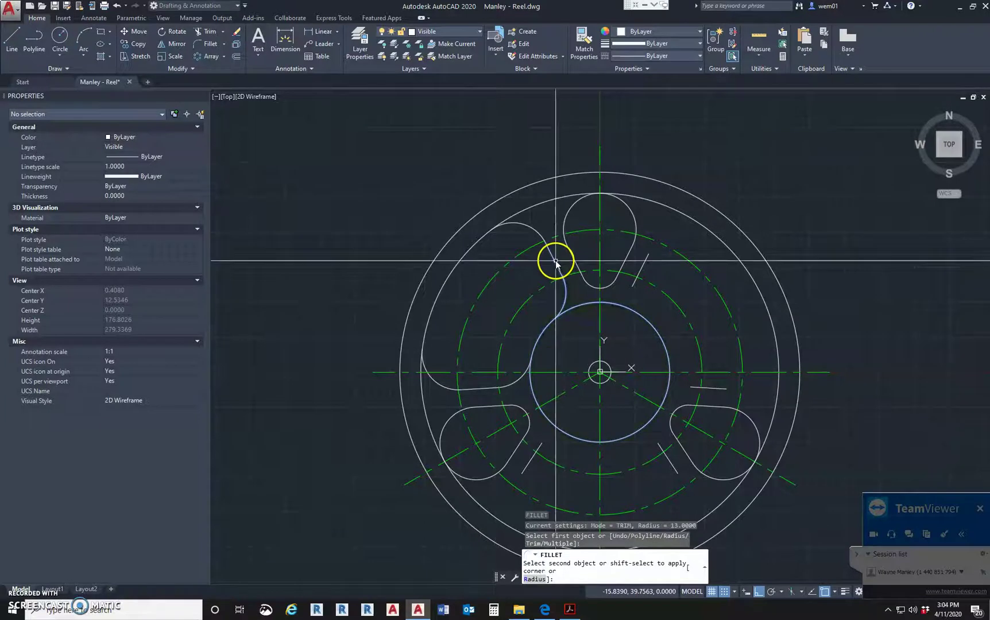
Fillet the bottom large slot's left side line to the 128-diameter circle with radius 13.
key(Return)
click(528, 470)
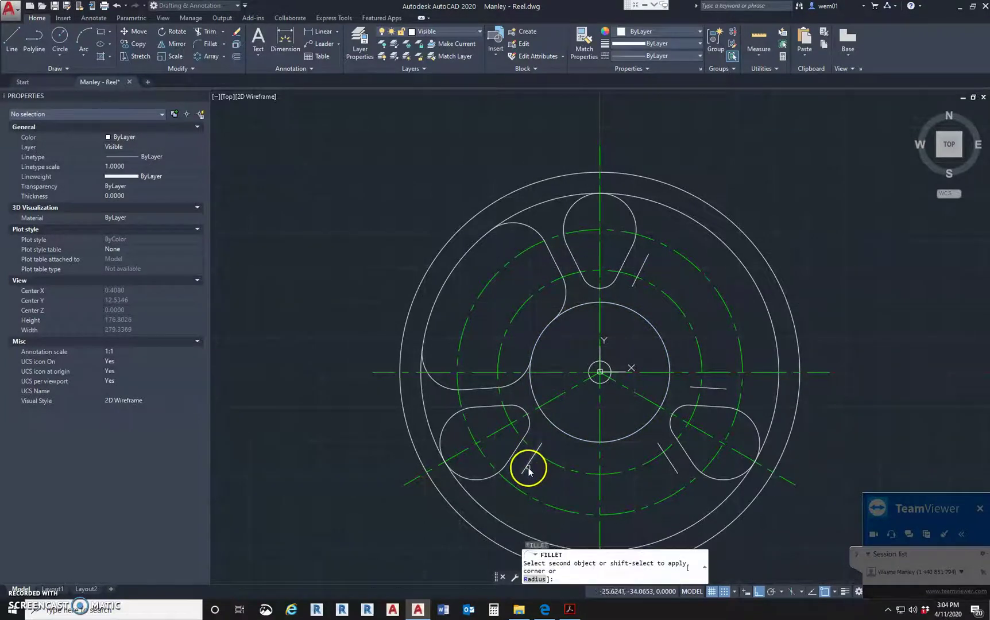
middle_drag(546, 505, 522, 403)
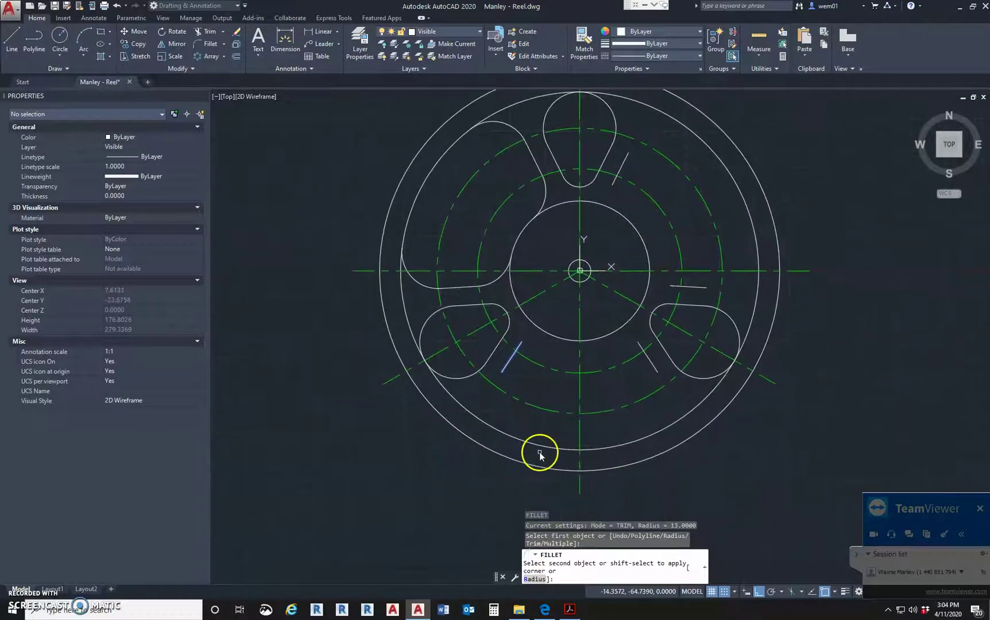
click(545, 448)
key(Return)
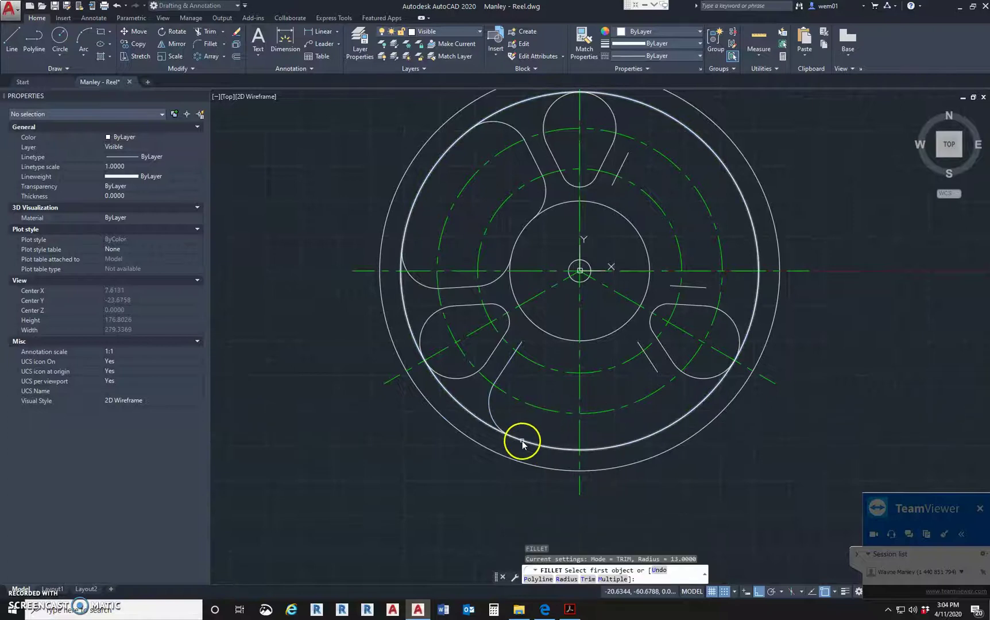
Fillet the bottom large slot's right side line to the 128-diameter circle and both side lines to the R25 circle with radius 13.
click(569, 450)
click(654, 365)
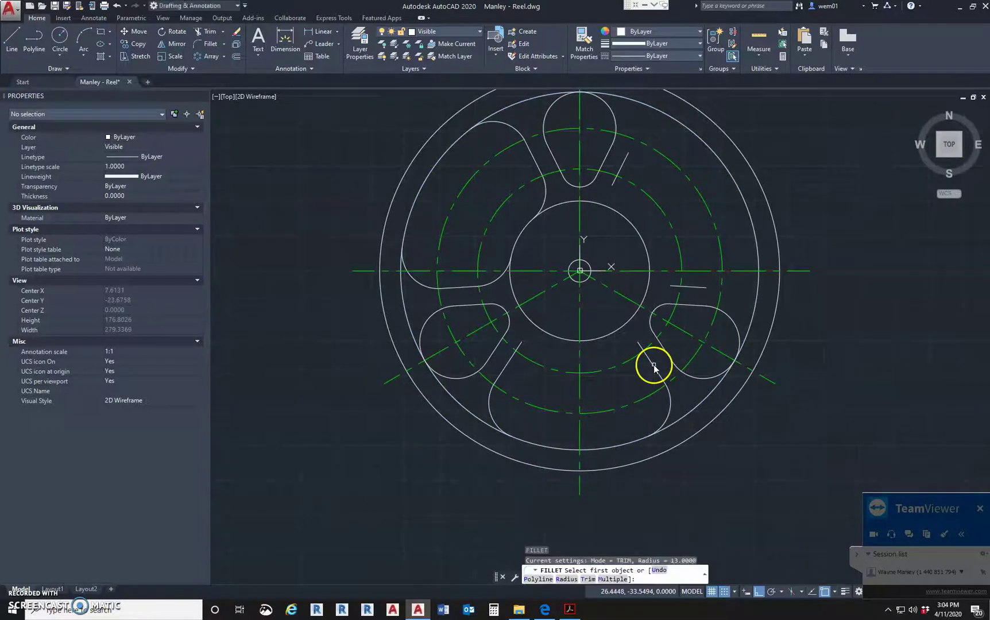
key(Return)
click(570, 340)
key(Escape)
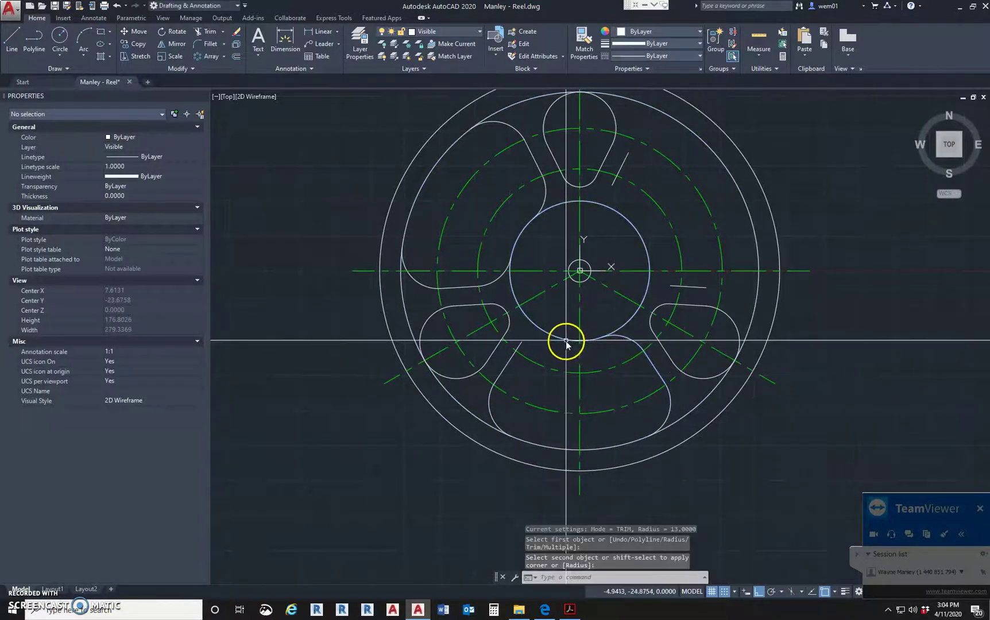
key(Return)
click(571, 340)
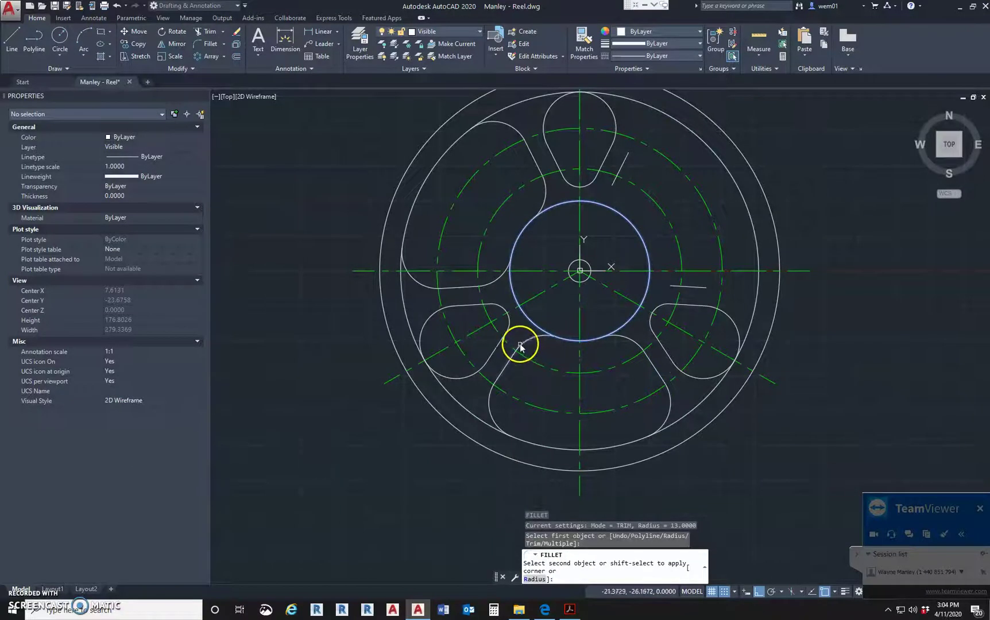
click(523, 353)
Fillet both offset lines of the upper-right large slot to the 128-diameter circle with radius 13.
key(Return)
click(687, 288)
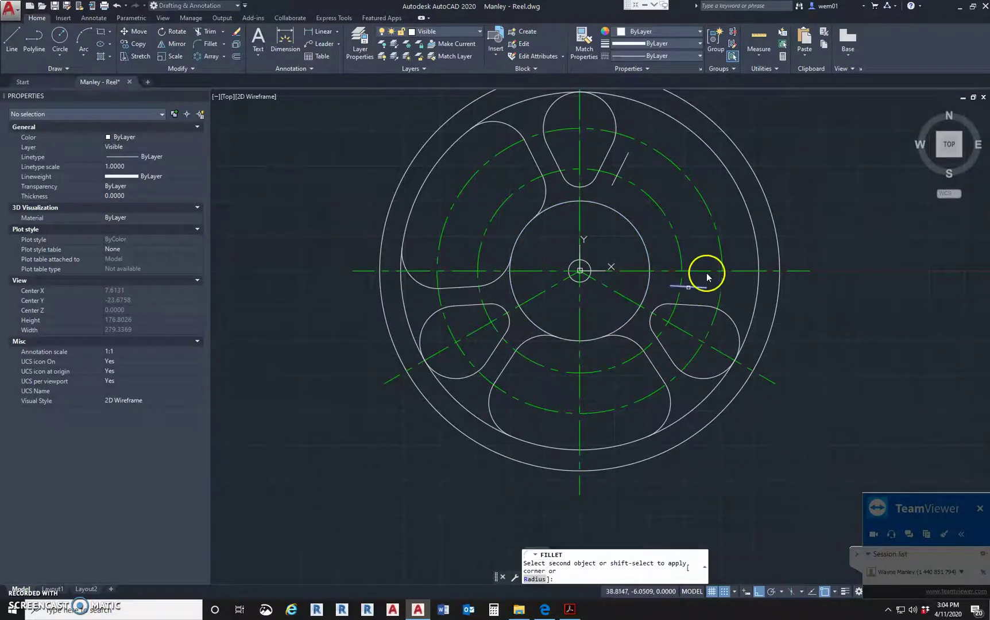
click(744, 203)
key(Return)
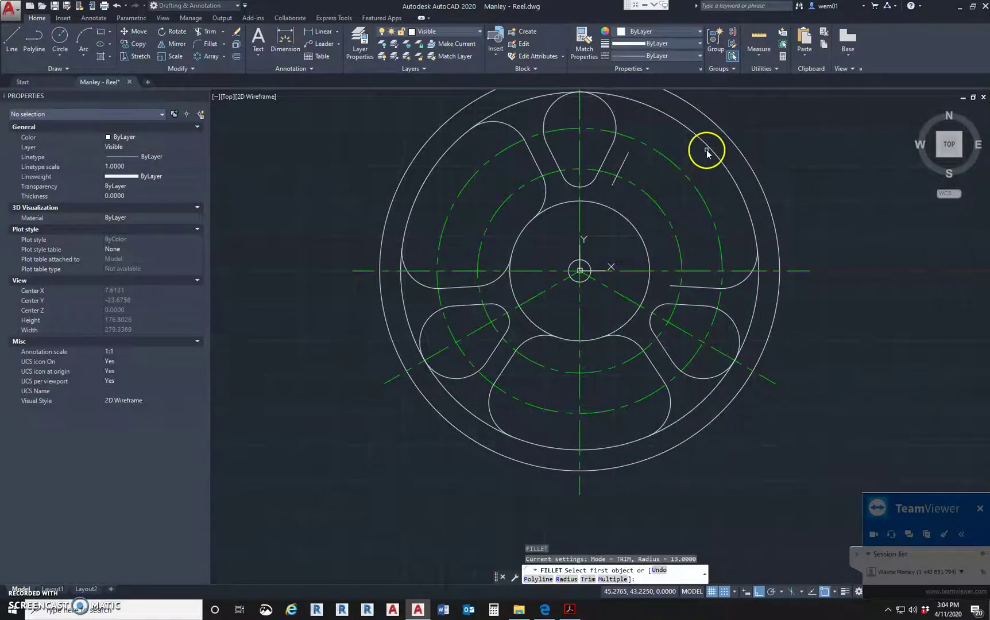
click(708, 149)
click(624, 162)
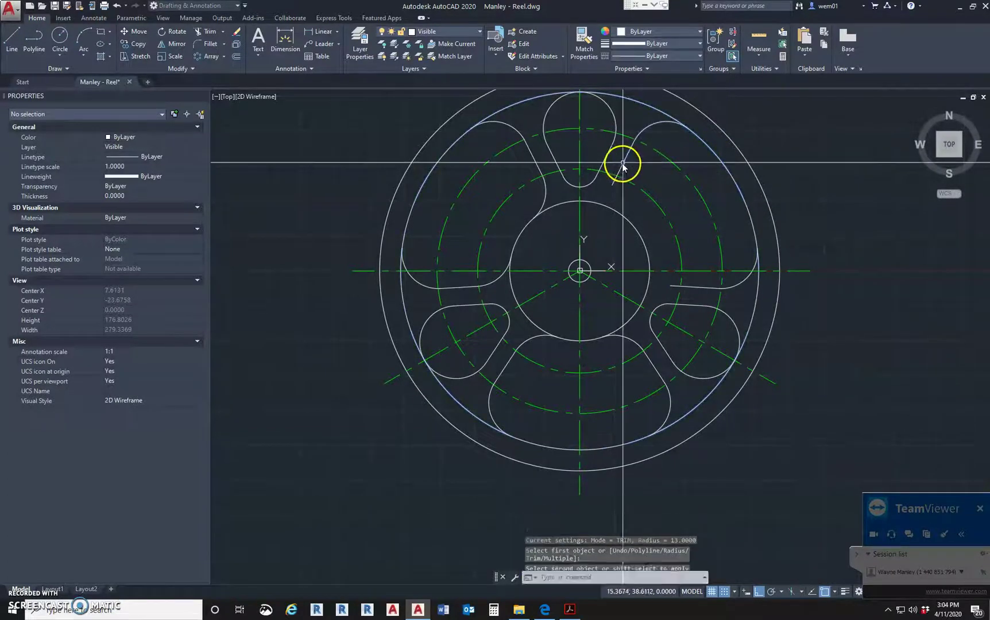
Fillet both side lines of the upper-right large slot to the R25 inner circle with radius 13.
key(Return)
click(620, 171)
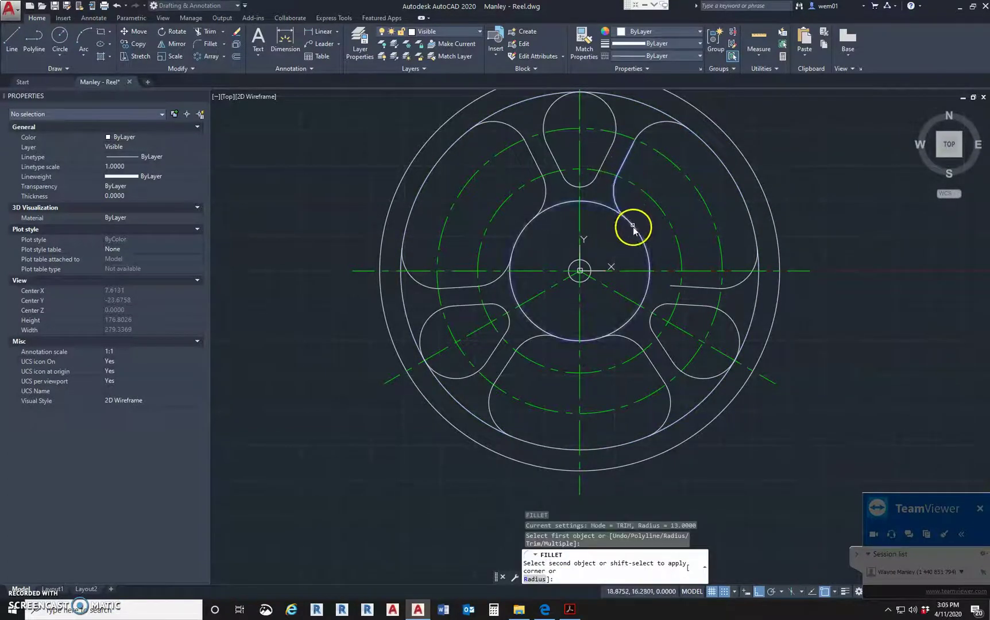
click(633, 227)
click(639, 230)
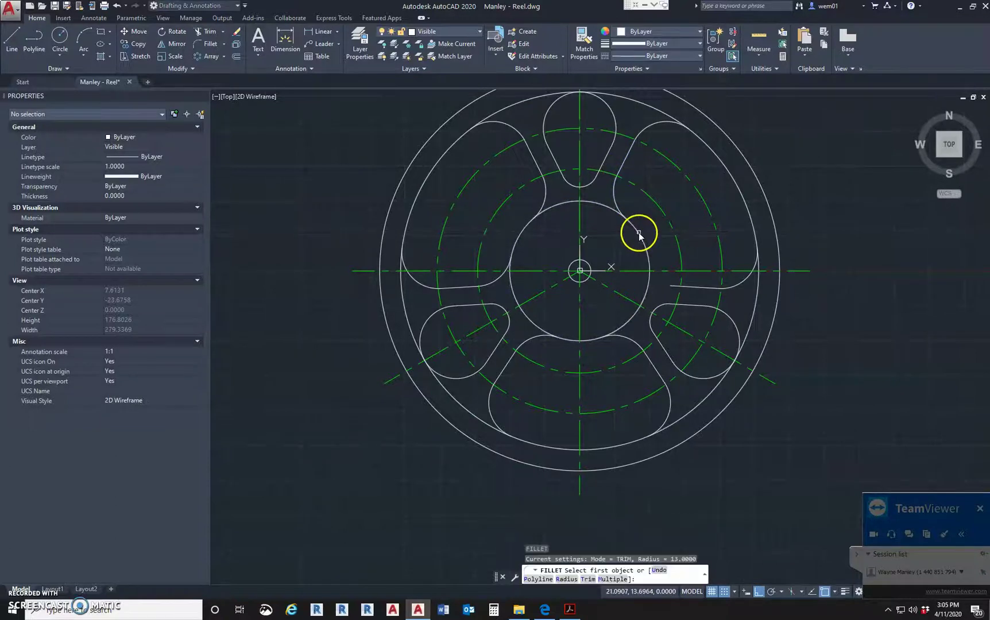
click(676, 289)
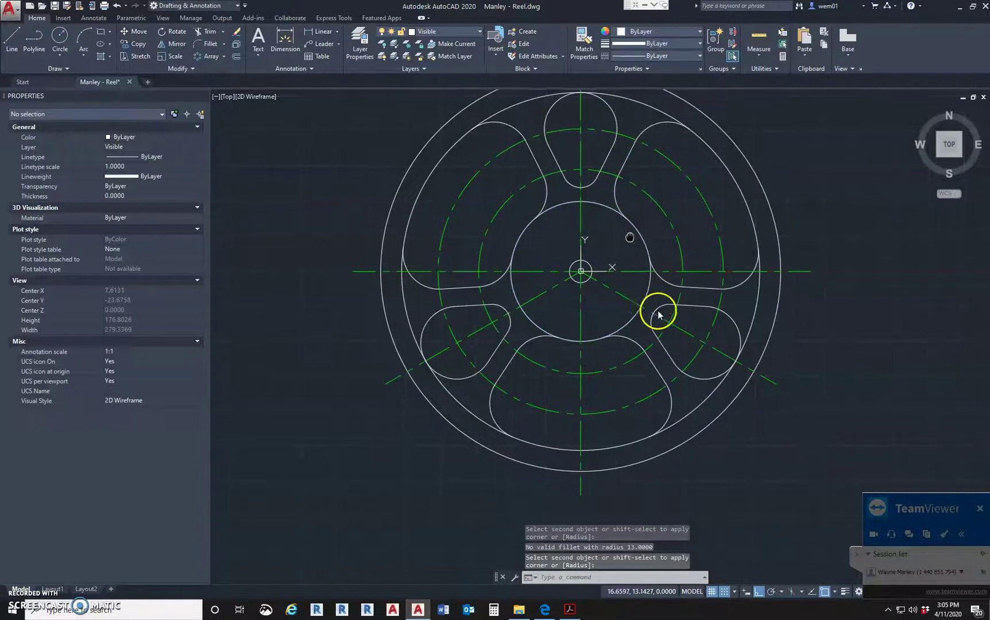
middle_drag(628, 222, 660, 300)
key(Escape)
key(Escape)
key(Escape)
middle_drag(592, 283, 614, 224)
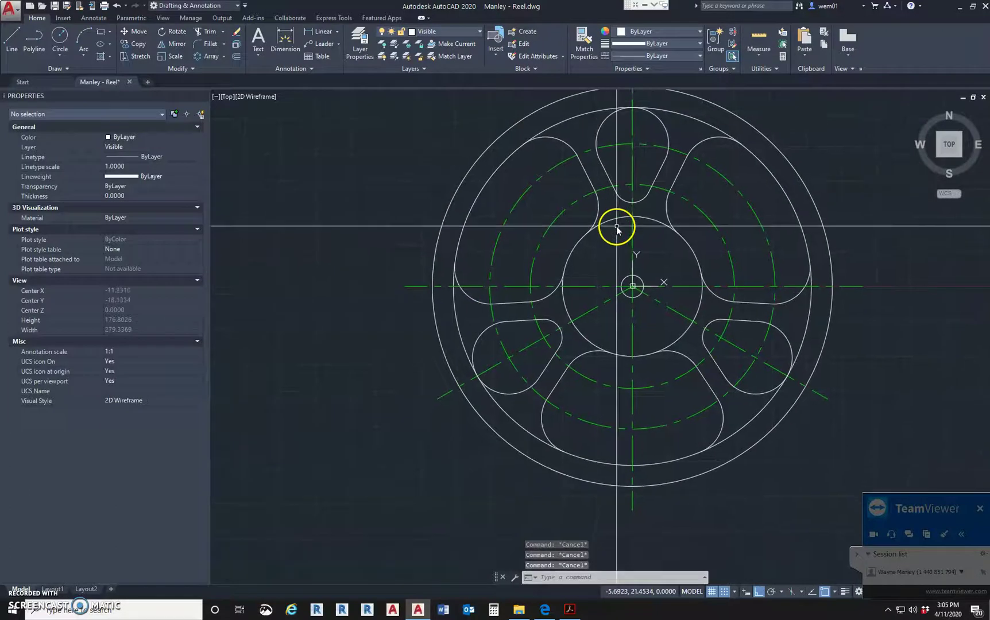
Trim away the parts of the 128-diameter circle between the three large slots, keeping only the slots' outer arcs.
click(206, 32)
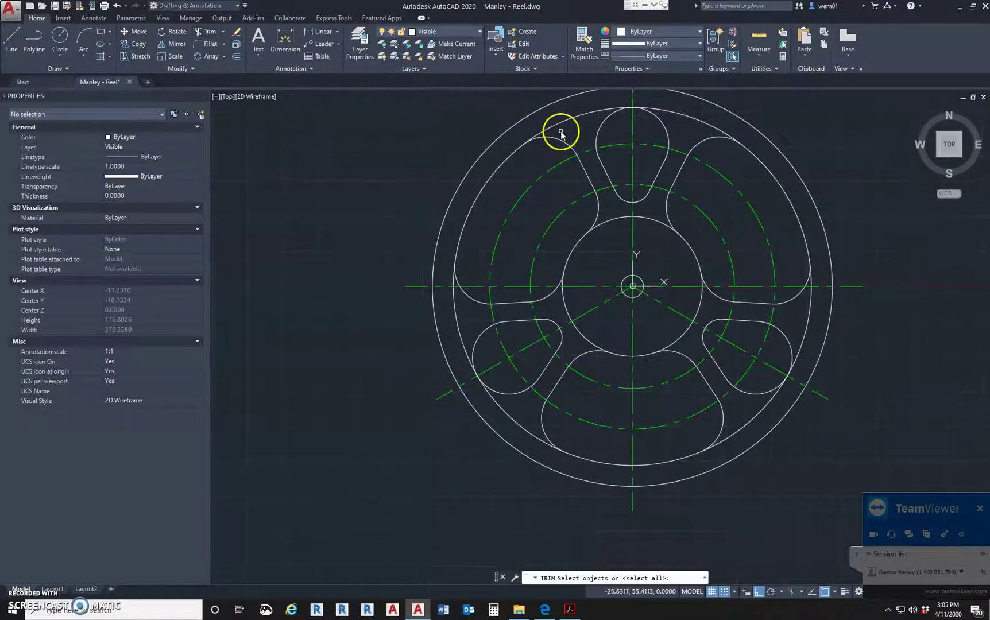
click(570, 121)
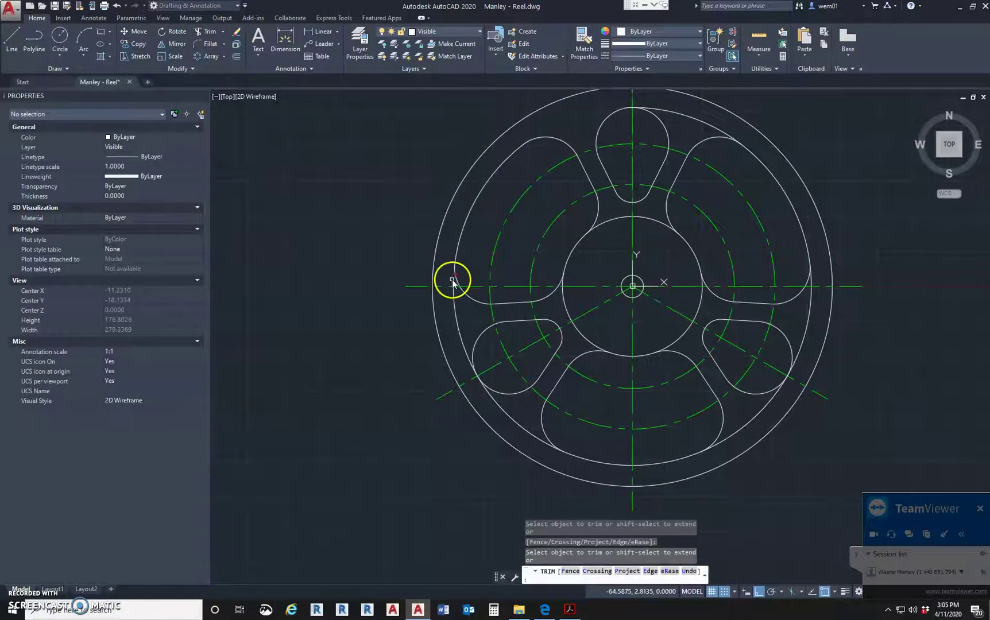
click(457, 310)
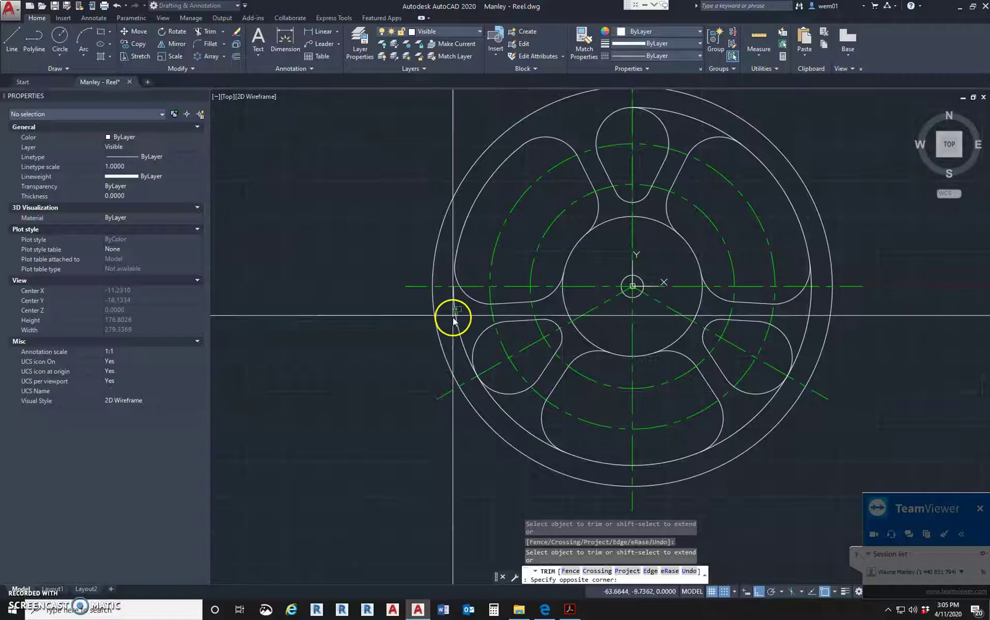
click(510, 424)
click(705, 438)
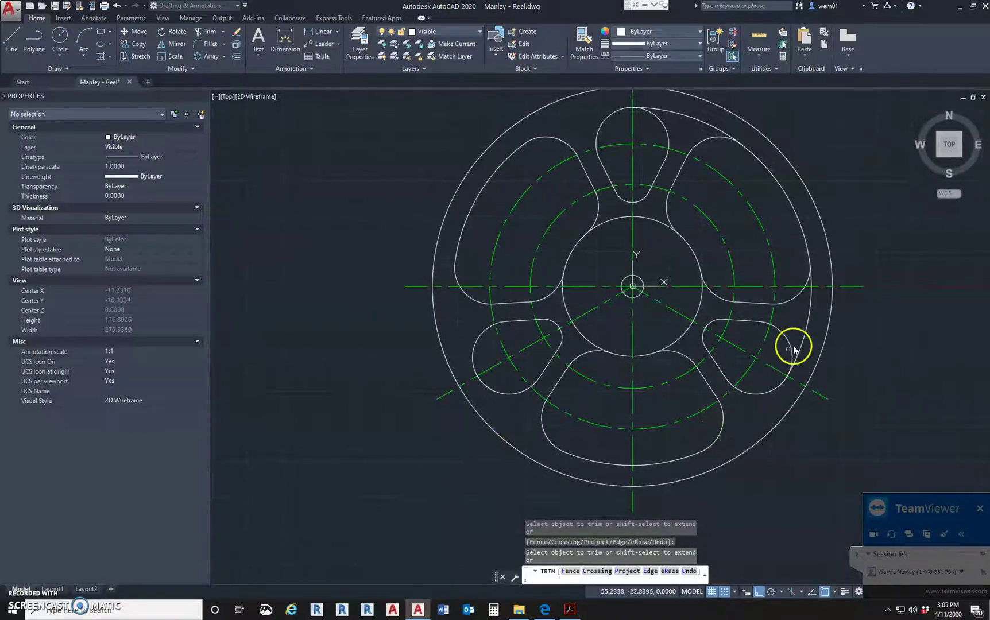
click(813, 285)
click(812, 284)
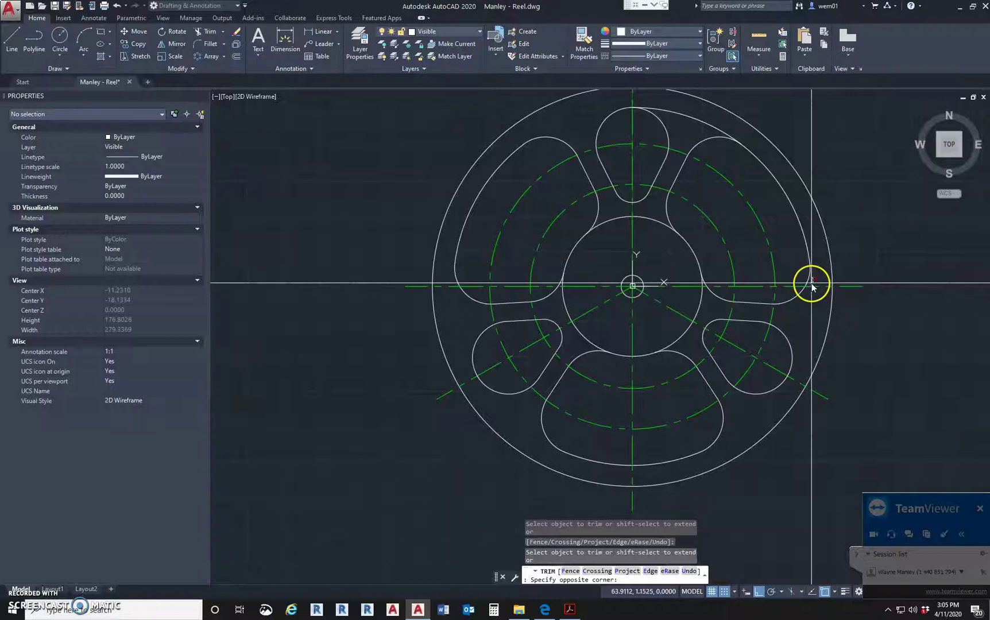
click(812, 285)
click(696, 121)
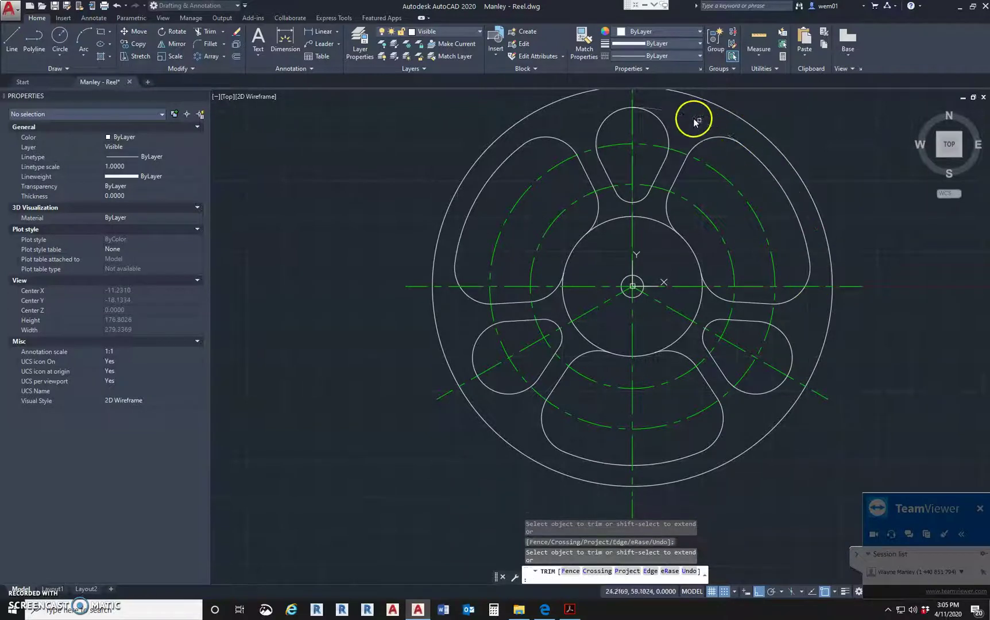
scroll(580, 235, down, 3)
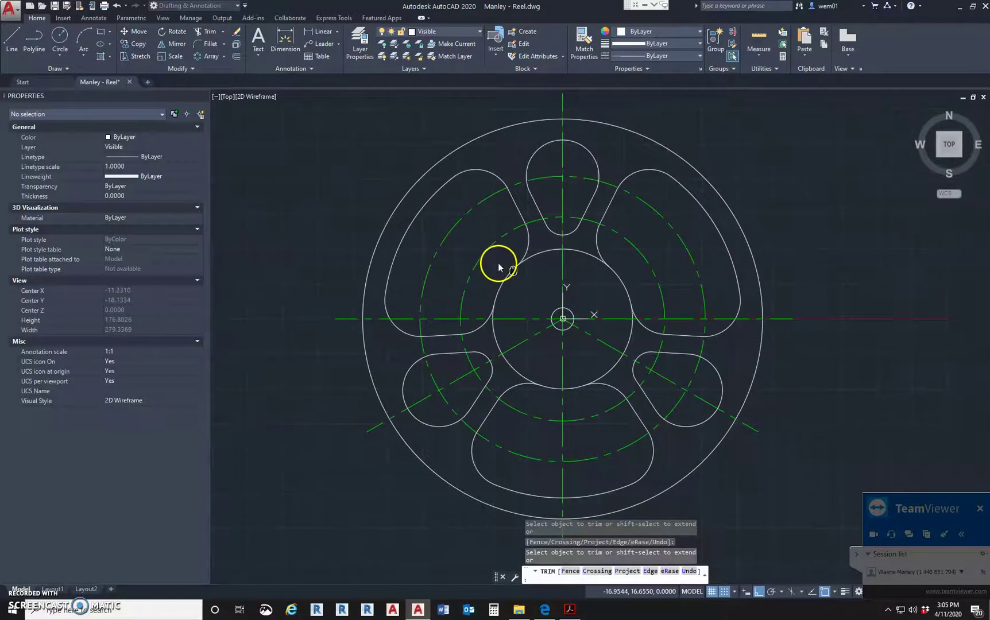
scroll(496, 261, down, 2)
key(Escape)
Trim away the parts of the R25 inner circle between the three large slots, keeping only the slots' inner arcs.
scroll(499, 304, up, 4)
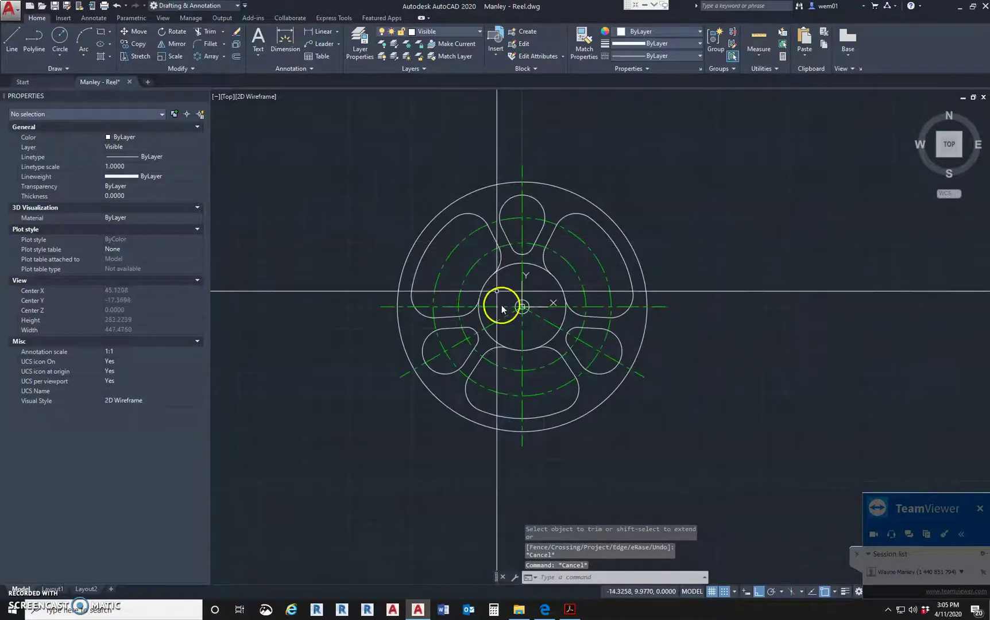
key(space)
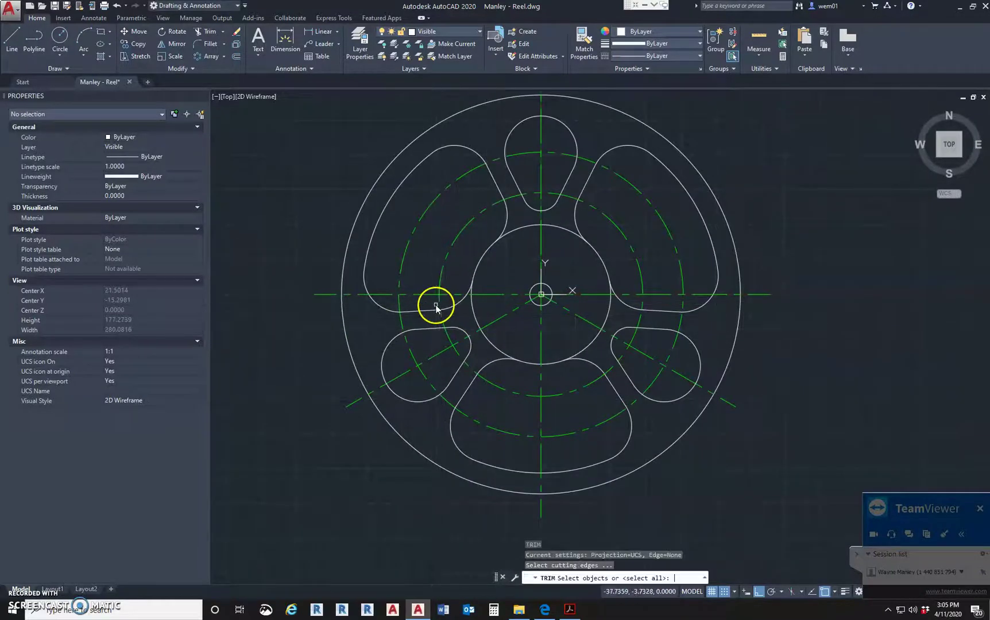
key(Escape)
click(204, 31)
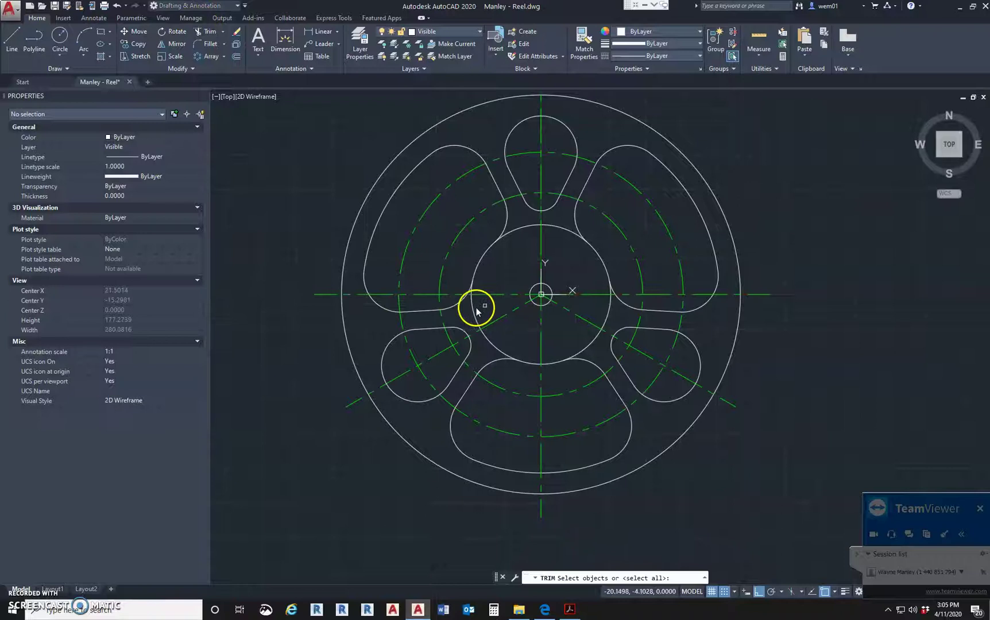
key(Return)
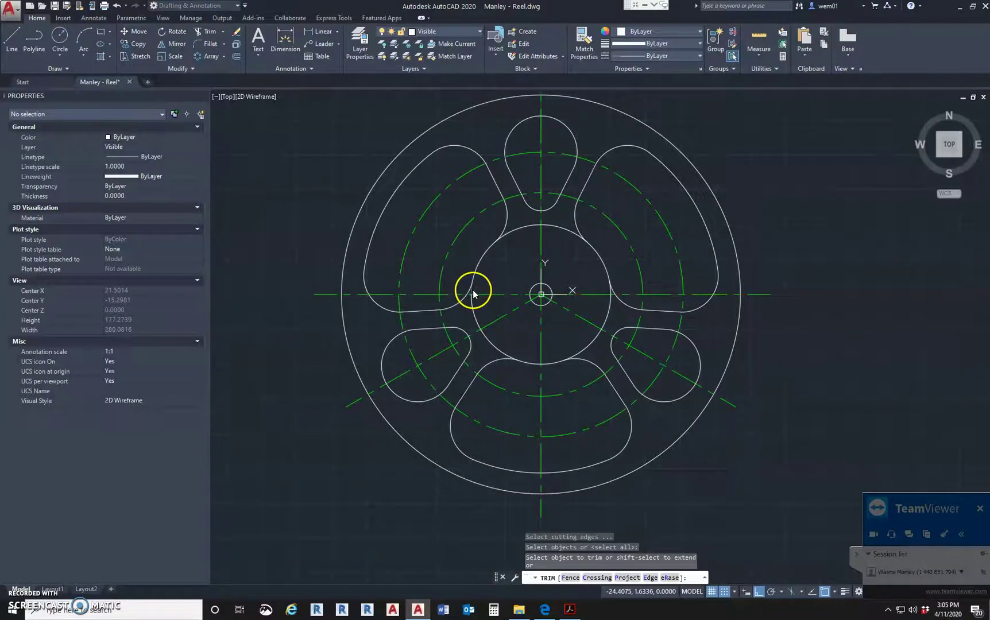
click(473, 293)
click(485, 339)
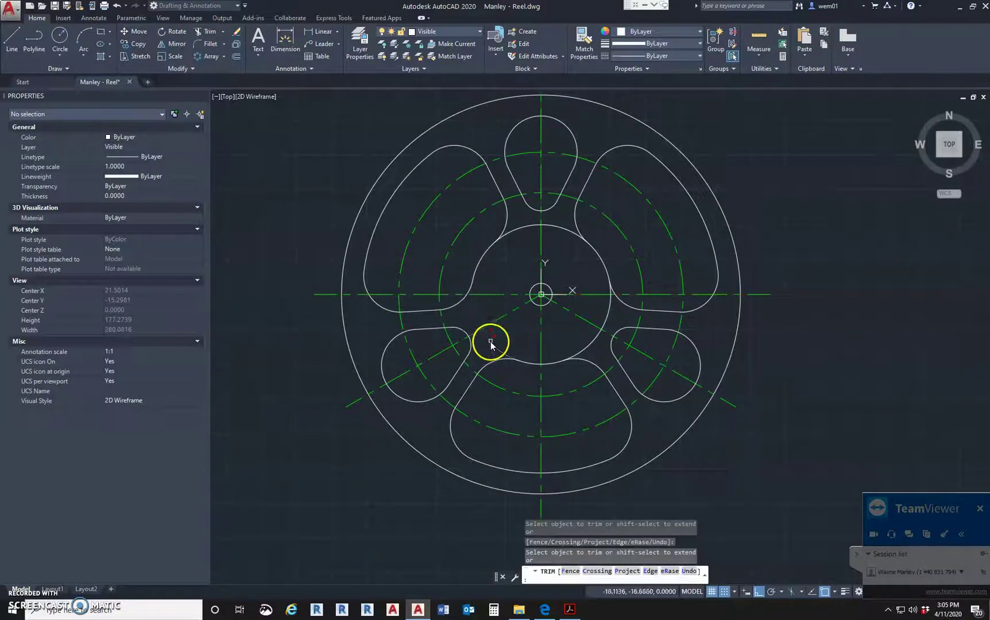
click(586, 351)
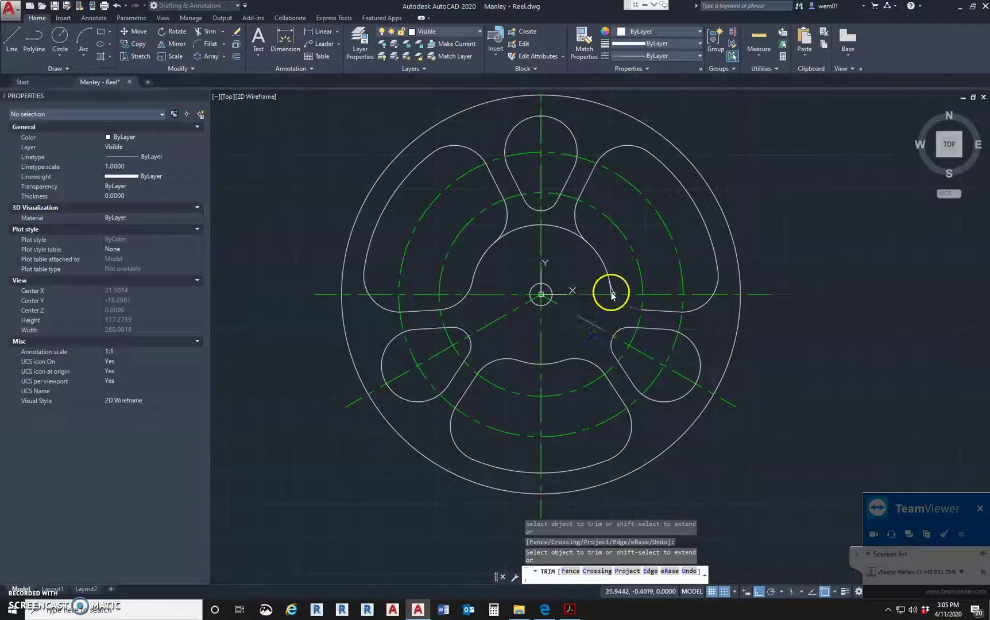
click(569, 230)
click(525, 225)
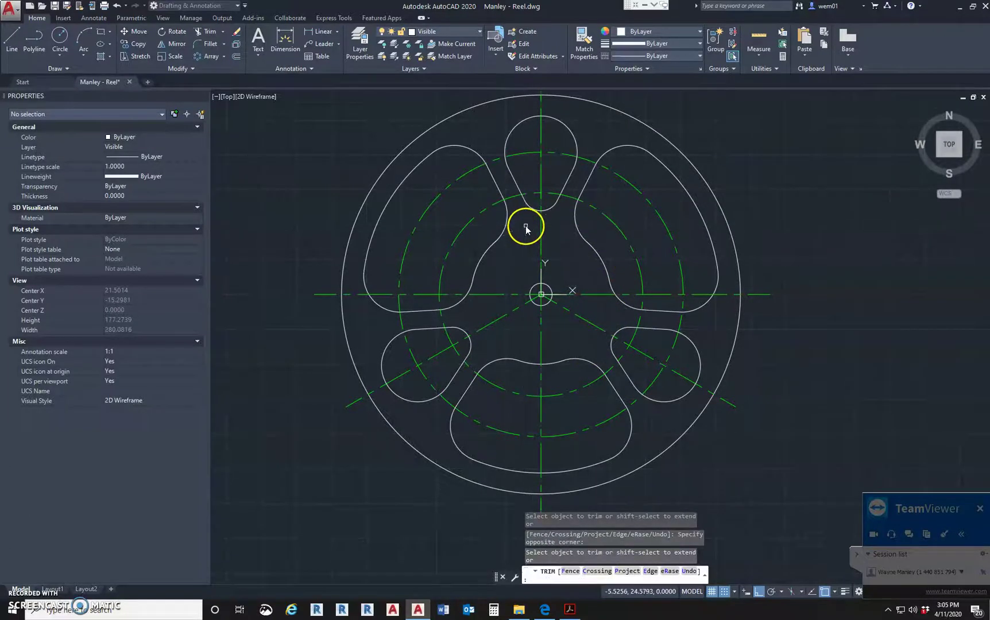
scroll(460, 287, down, 4)
key(Escape)
scroll(491, 256, up, 2)
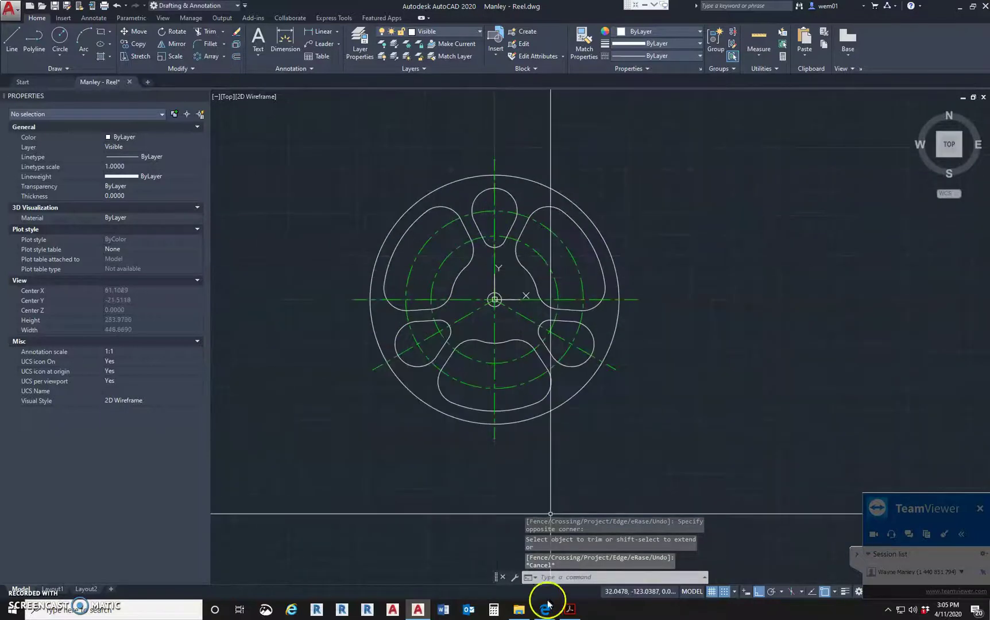
Check the dimension callouts of the cassette reel in Reel.pdf in Acrobat, and return to the AutoCAD drawing.
click(570, 608)
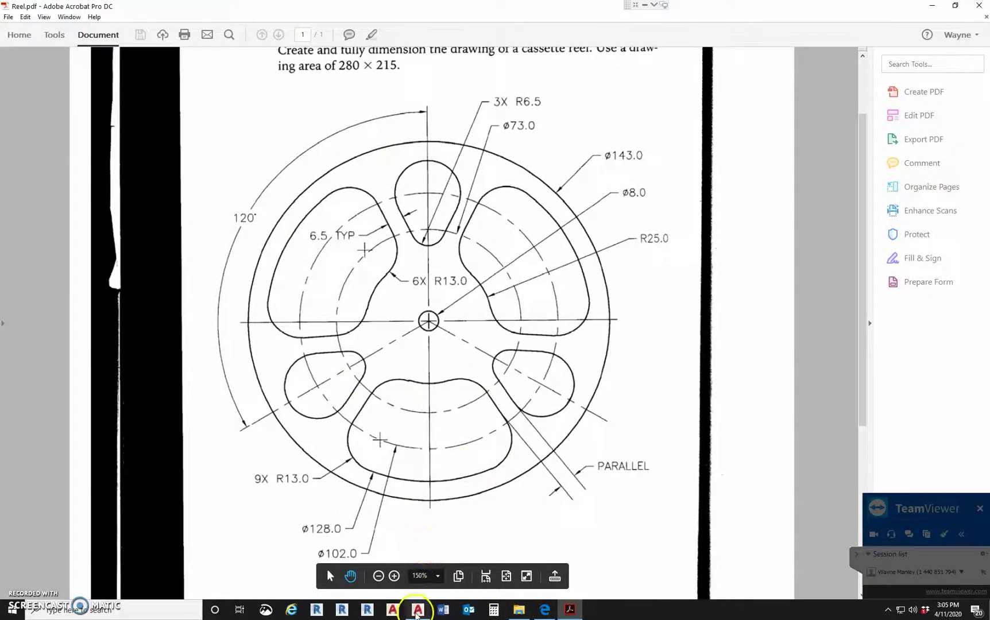
click(417, 610)
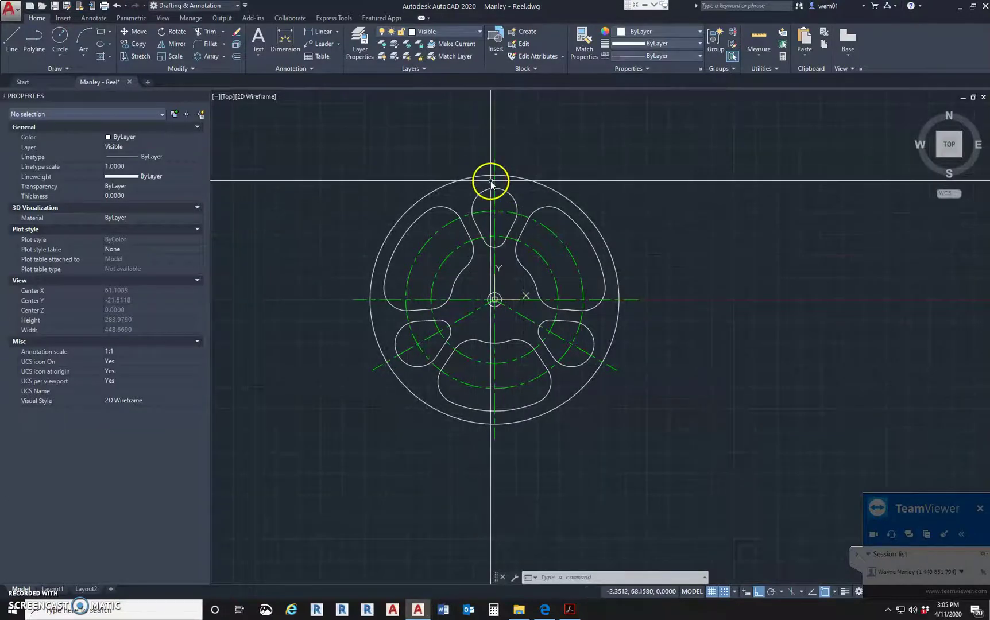
key(Escape)
key(Escape)
key(Escape)
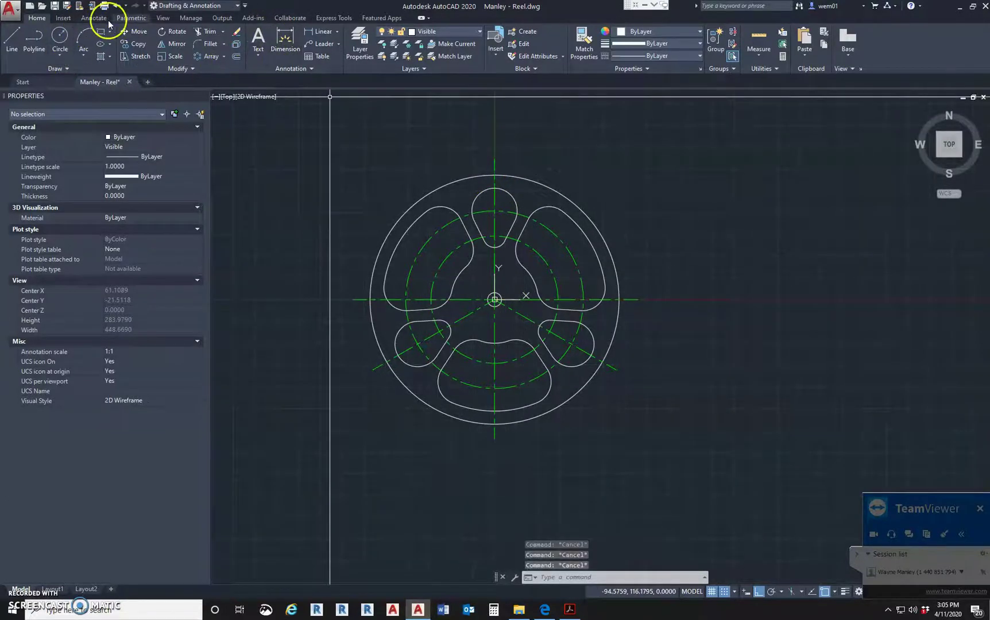
click(99, 21)
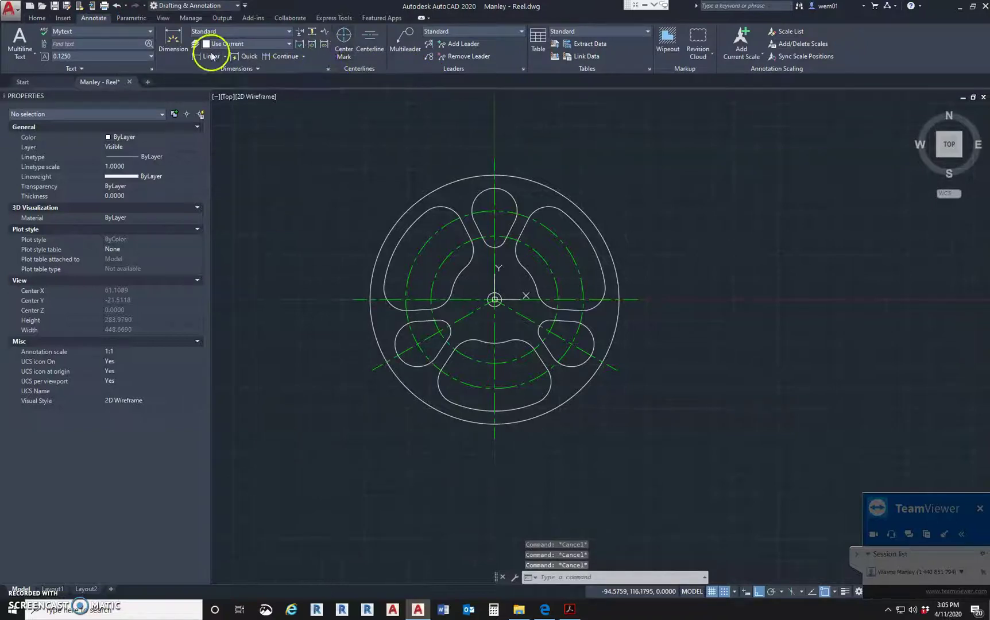
click(225, 57)
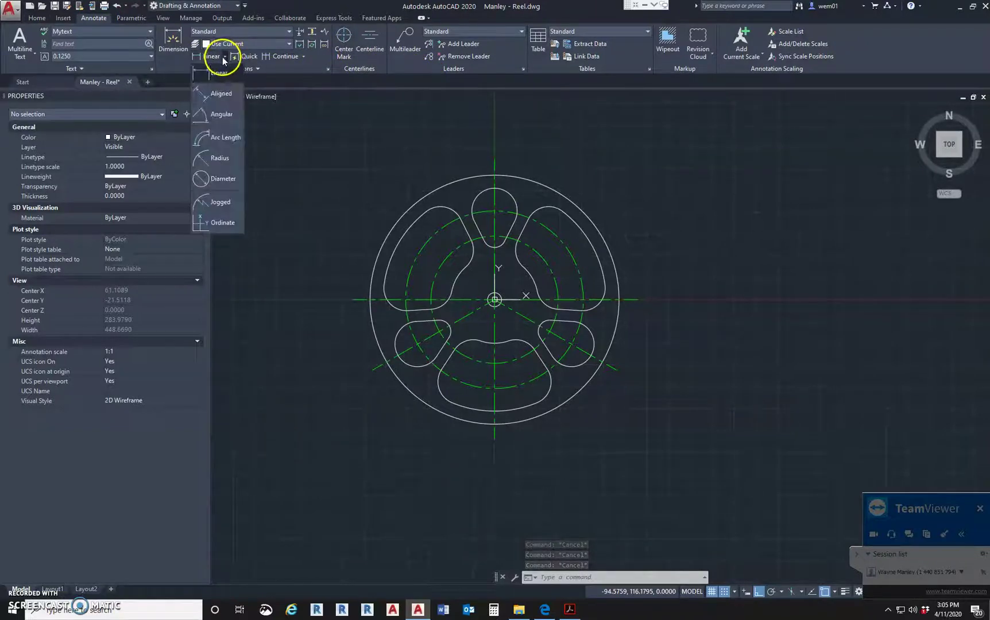
click(222, 117)
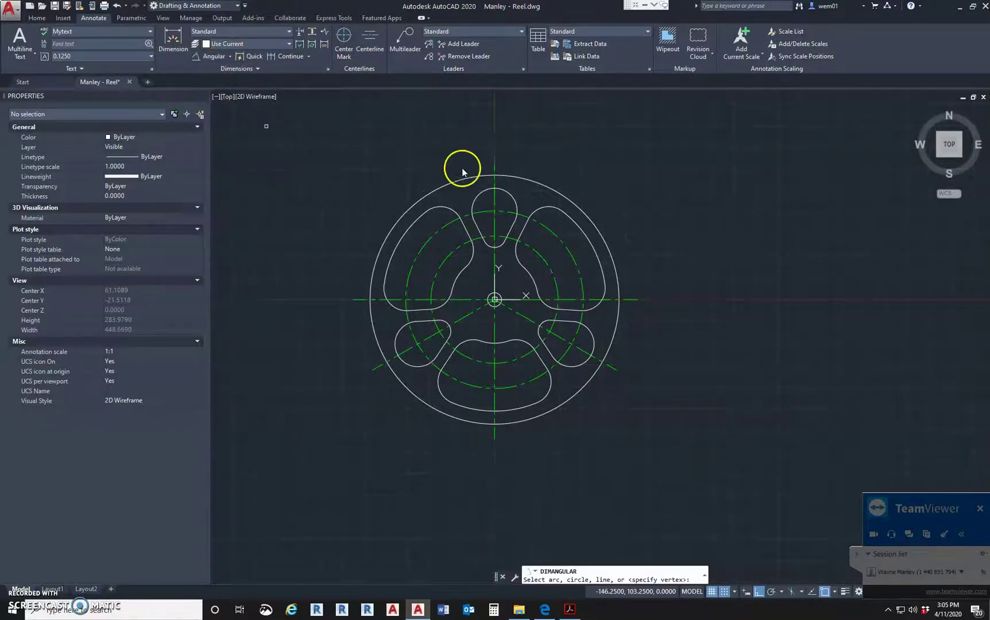
key(Escape)
Make Dim the current layer and bring up the annotation tools for dimensioning.
click(38, 18)
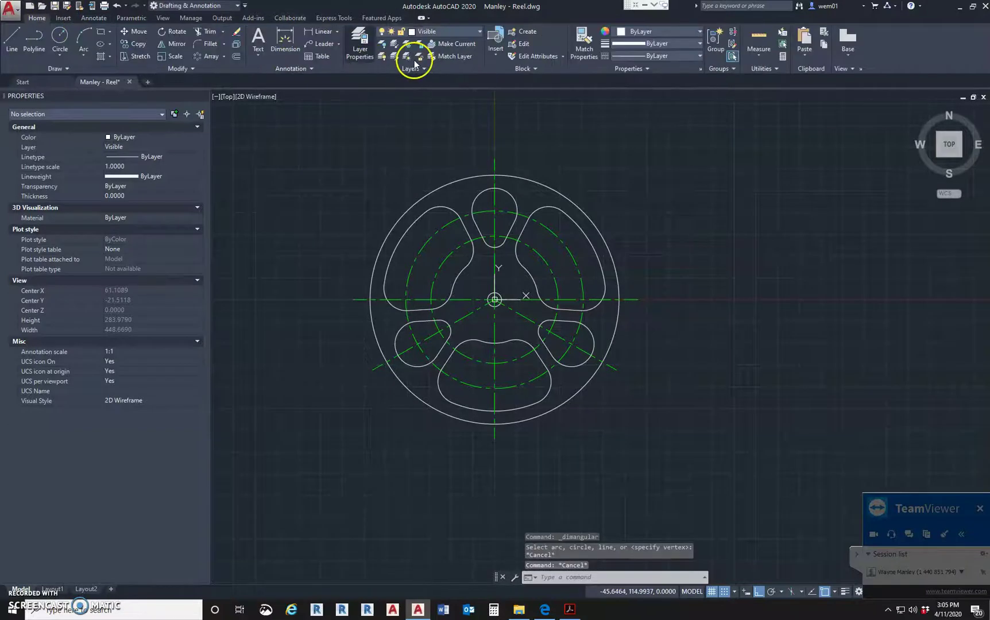
click(442, 32)
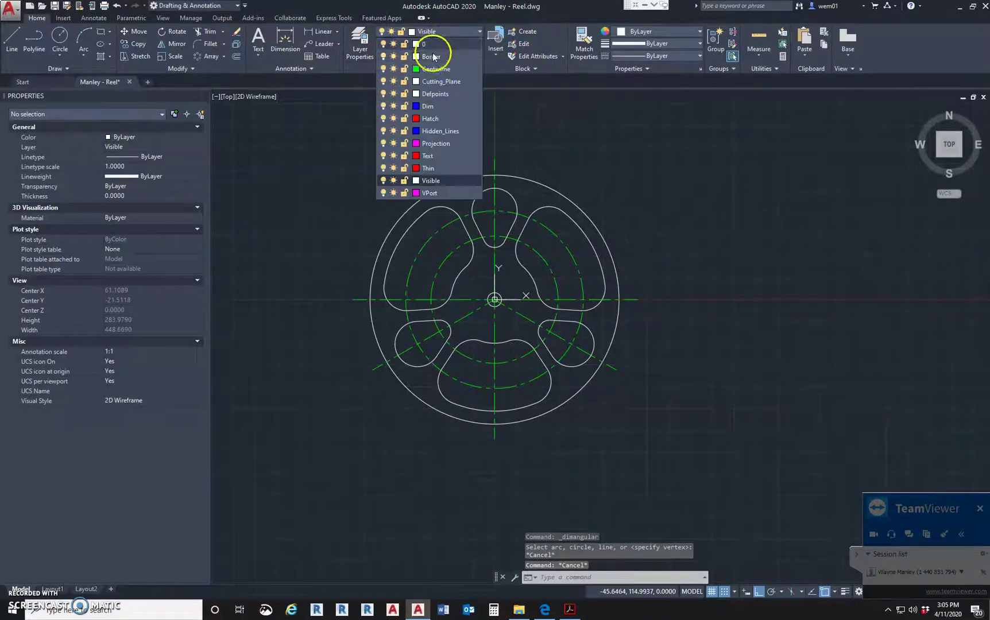
click(429, 106)
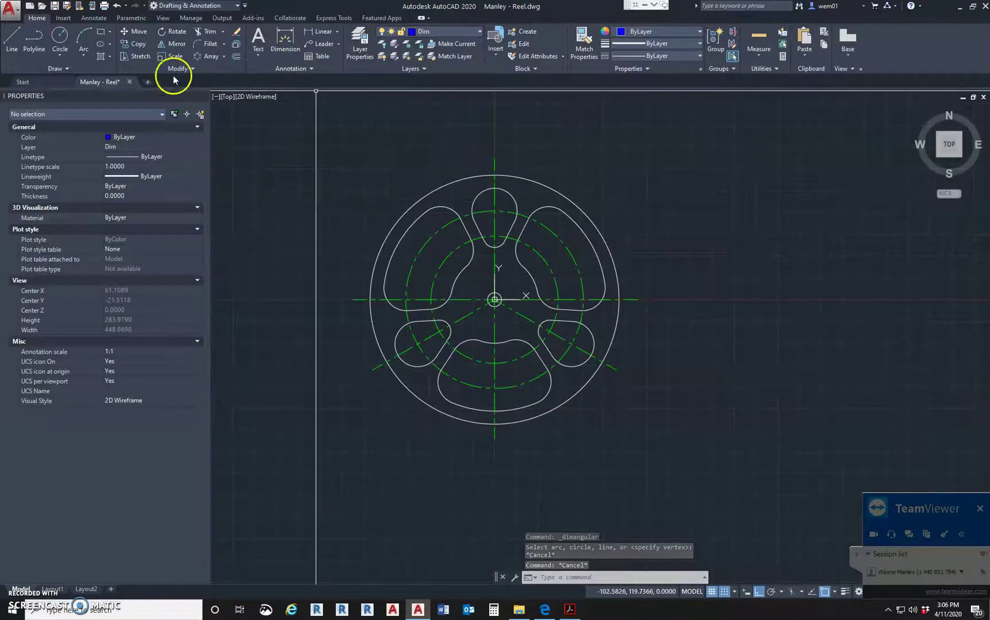
click(95, 18)
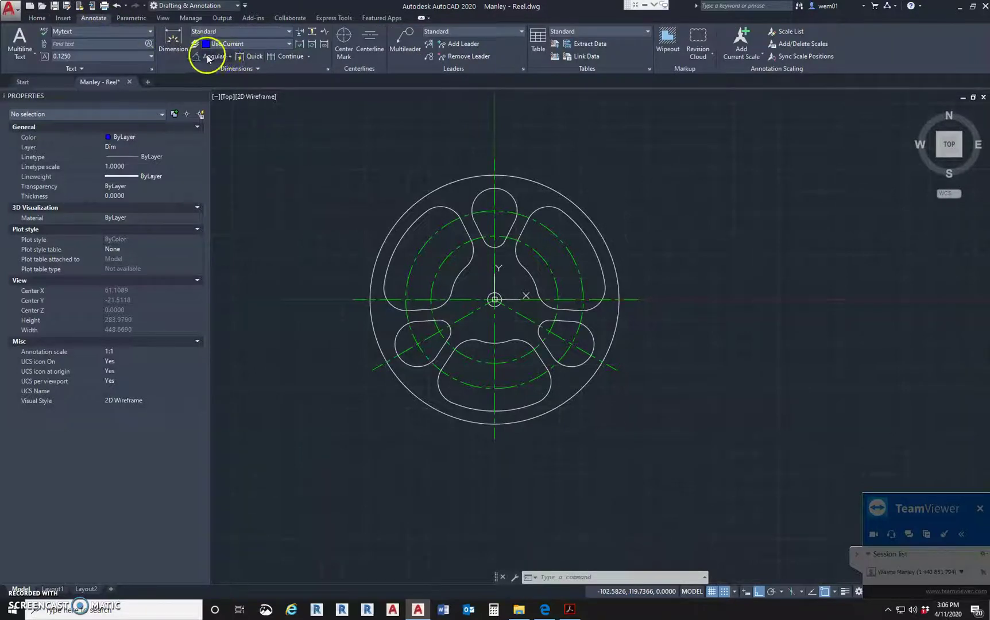
Add an angular dimension between the vertical centerline and the lower-left radial centerline, placed outside the reel's upper left.
click(494, 161)
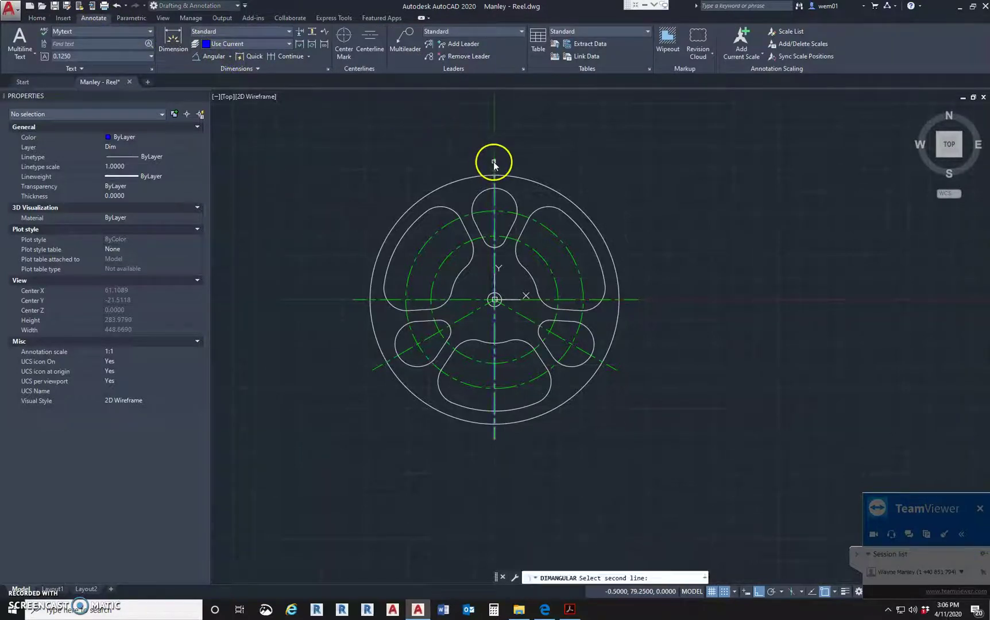
click(378, 365)
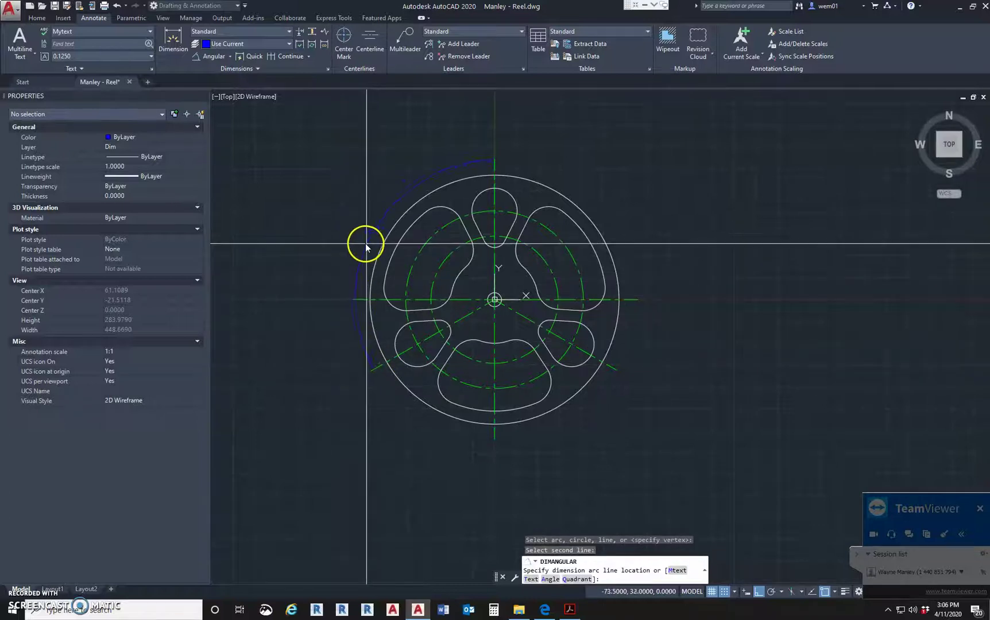
click(433, 170)
key(Escape)
key(Escape)
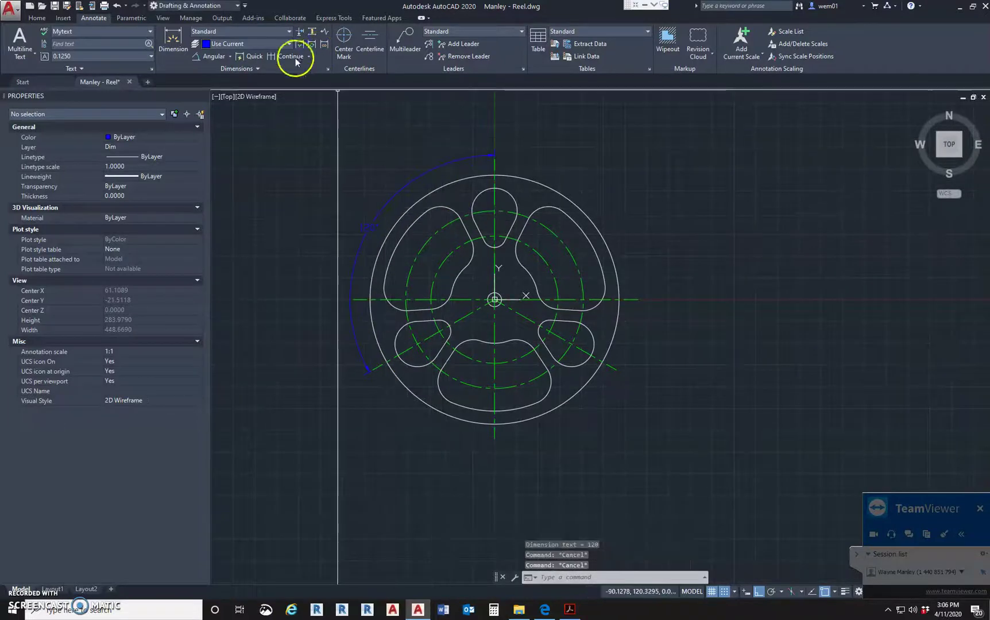
Add an aligned dimension for the perpendicular gap between the straight sides of the upper-left slot and the top teardrop.
click(229, 57)
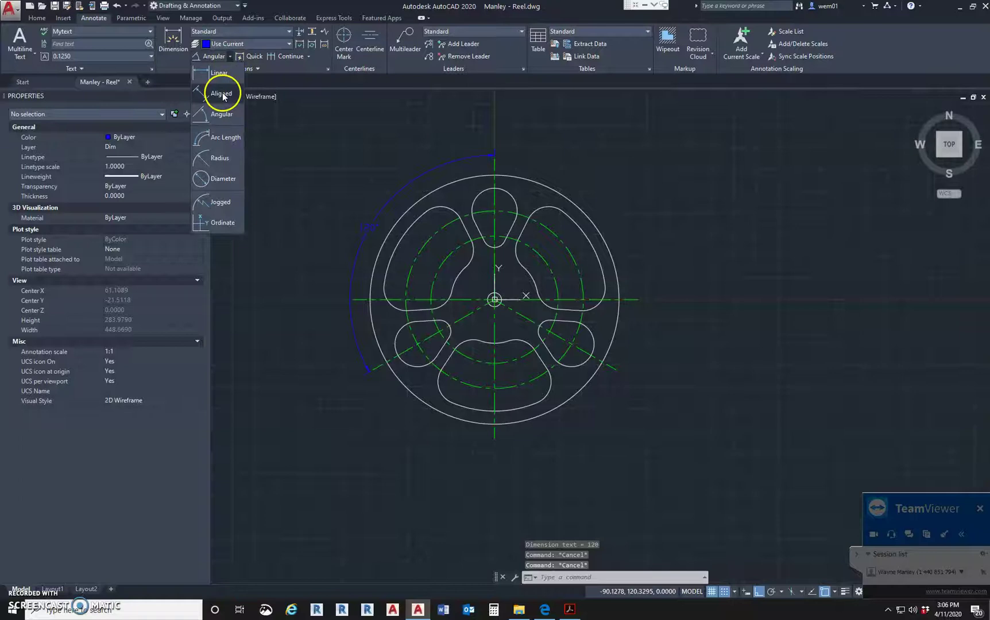
click(222, 93)
scroll(565, 247, up, 3)
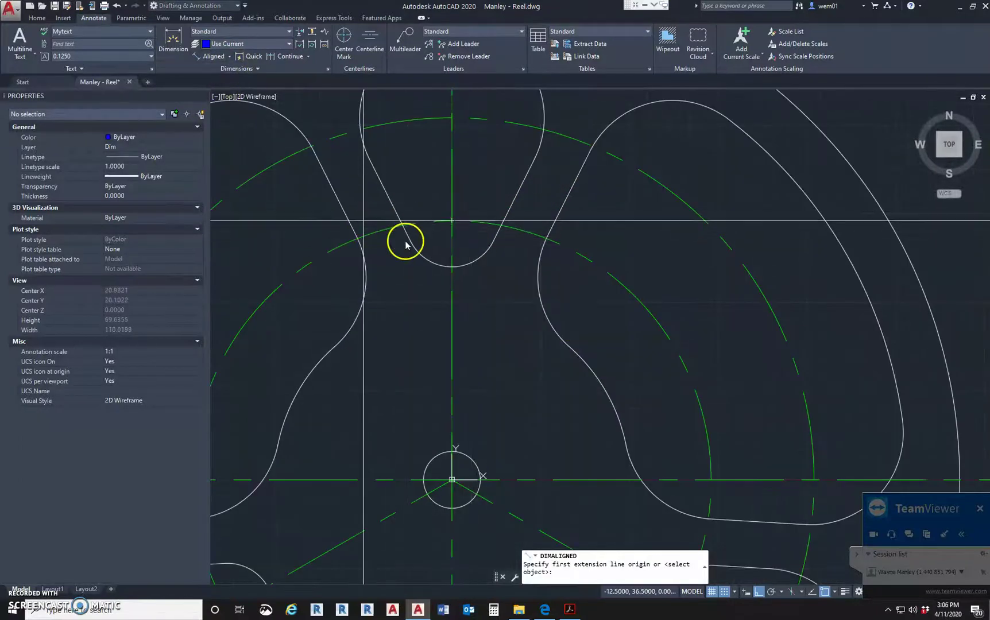
scroll(511, 298, up, 3)
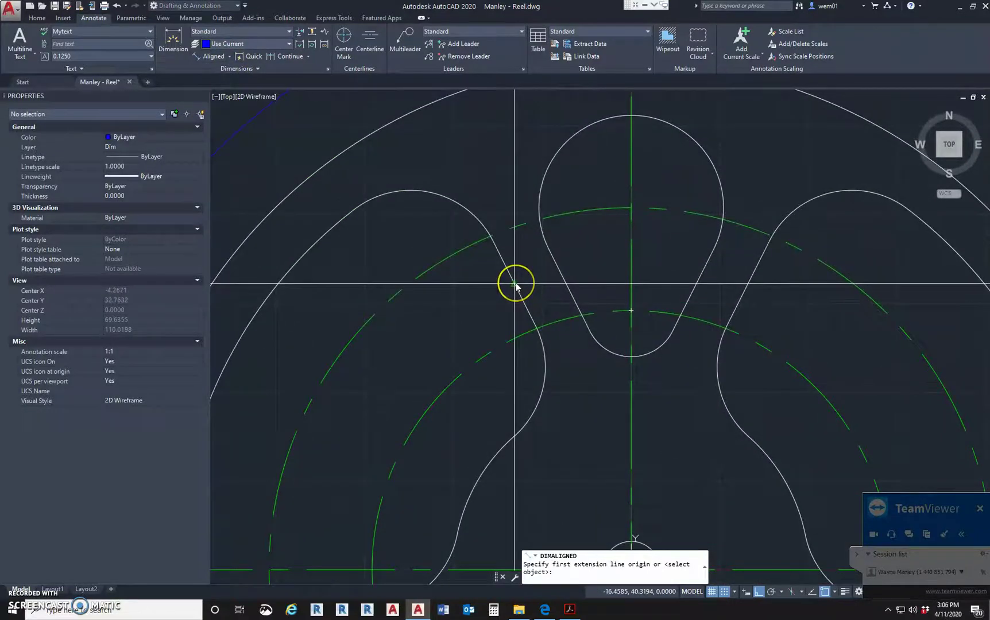
click(515, 284)
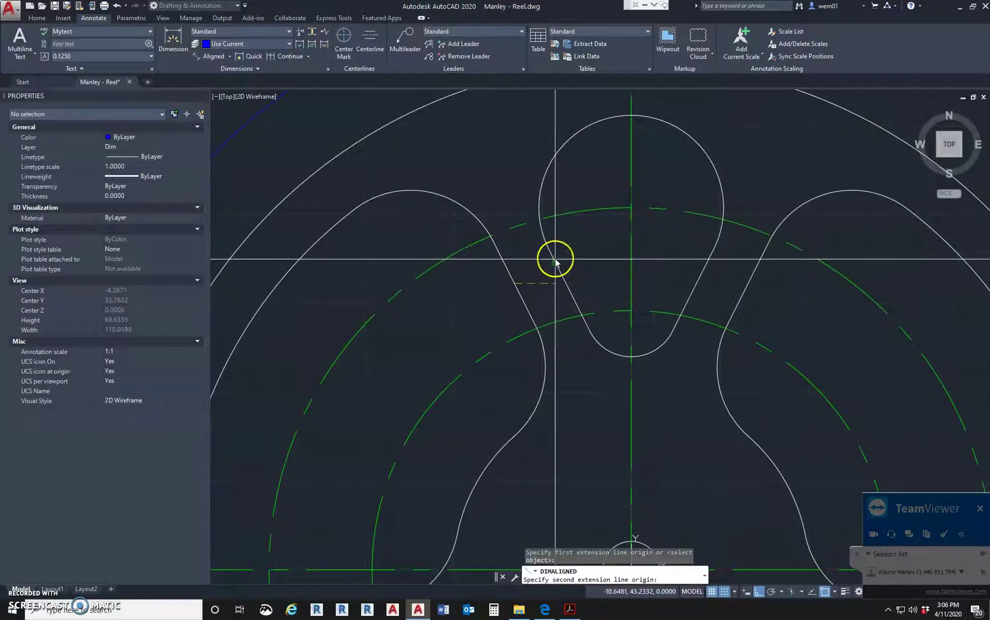
shift+right_click(555, 262)
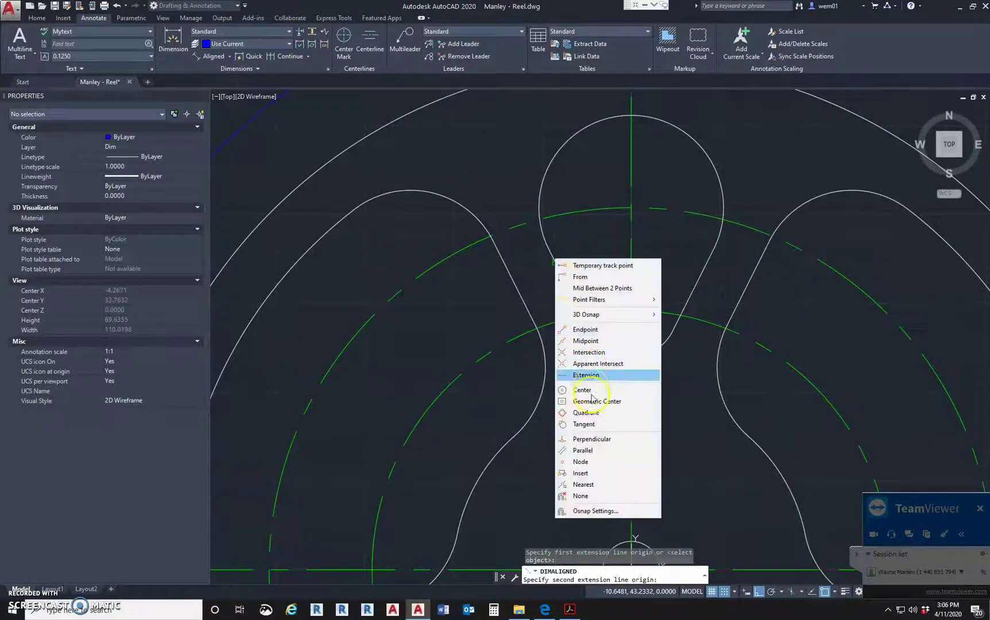
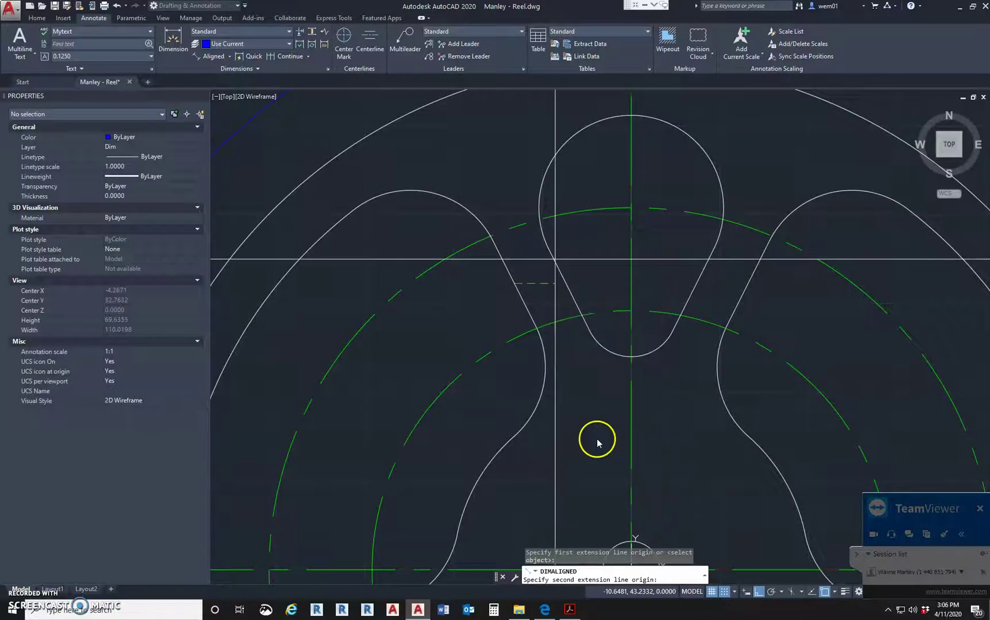
click(552, 253)
scroll(512, 258, down, 4)
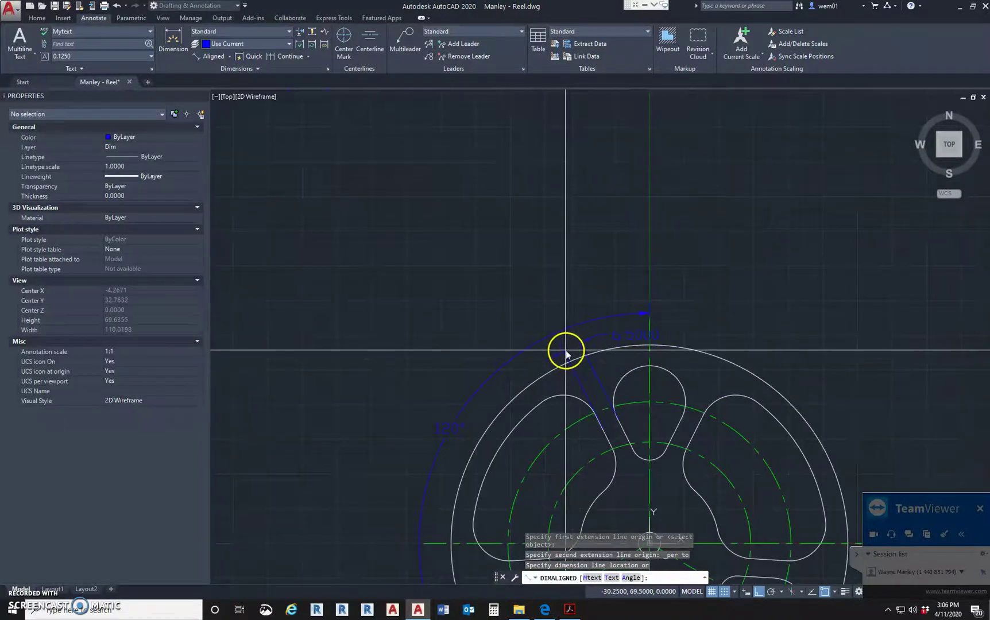
click(581, 380)
key(Escape)
Move the gap dimension's text and dimension line inward, close to the outer centerline circle beside the top teardrop.
click(630, 362)
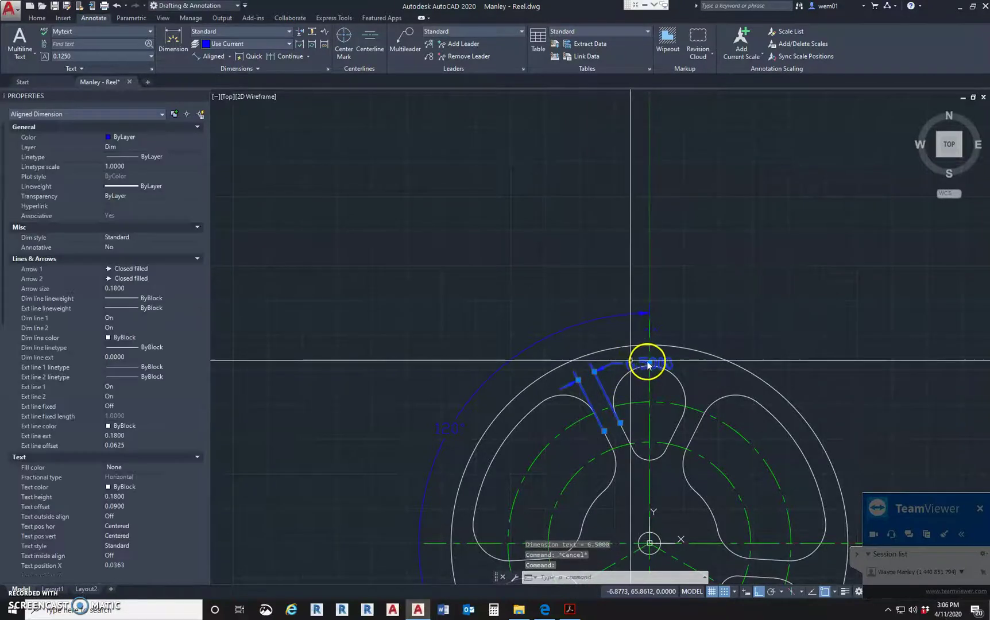
click(645, 368)
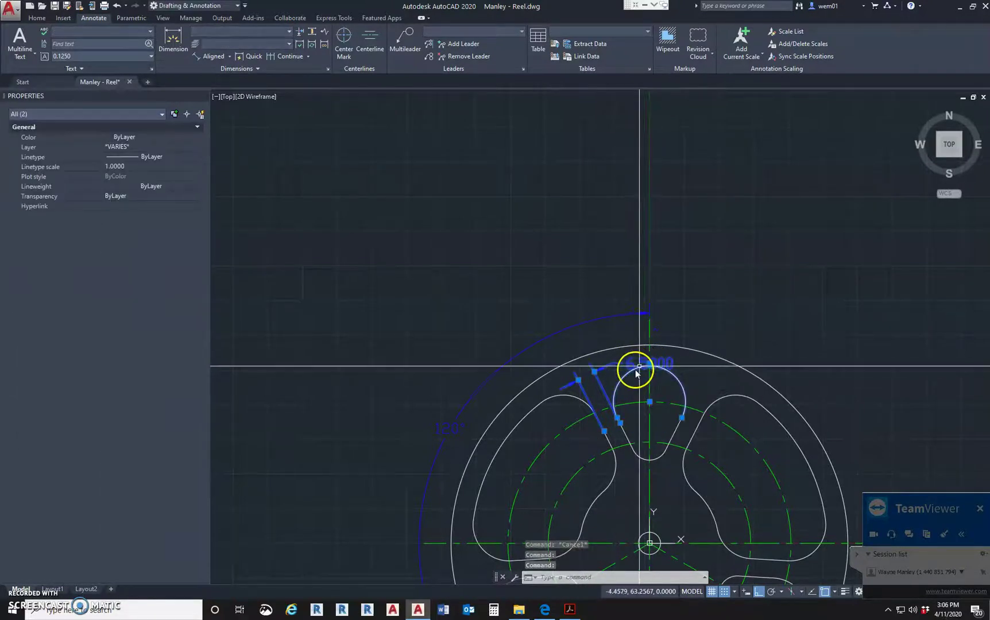
click(649, 363)
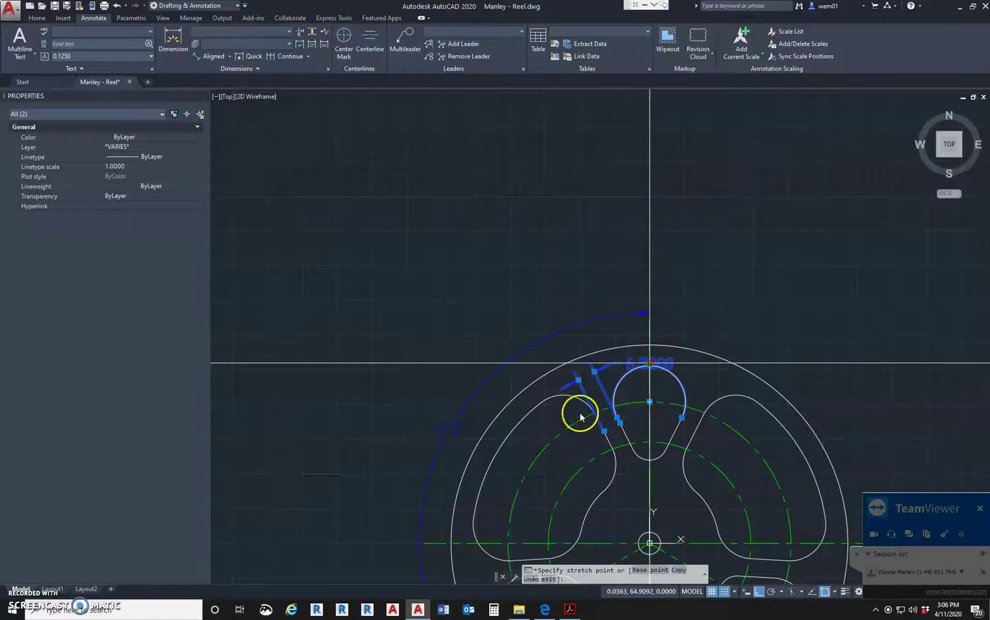
scroll(575, 426, up, 3)
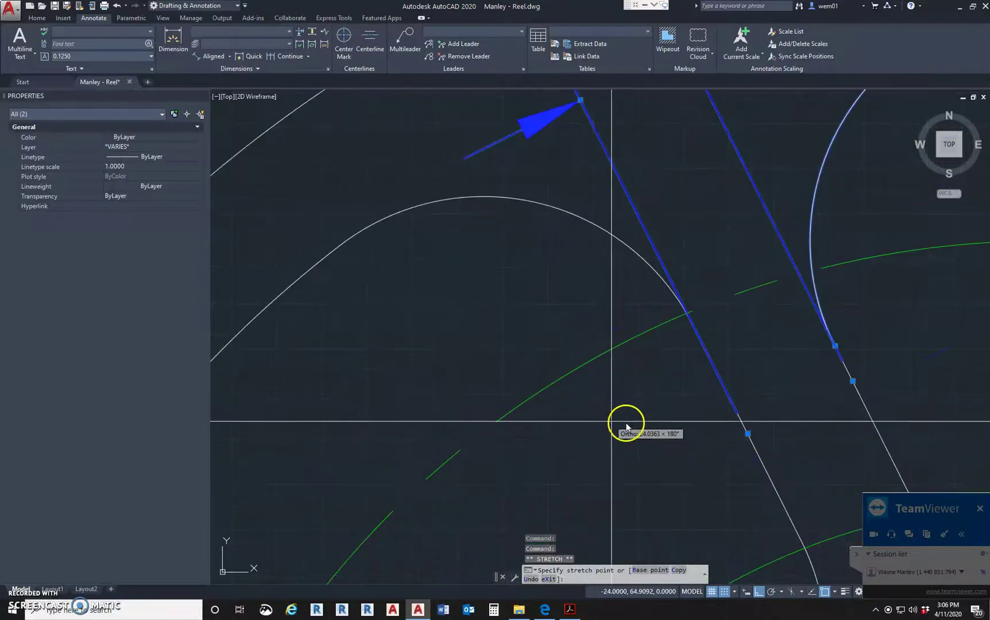
scroll(707, 380, down, 5)
scroll(688, 406, up, 3)
scroll(680, 405, up, 2)
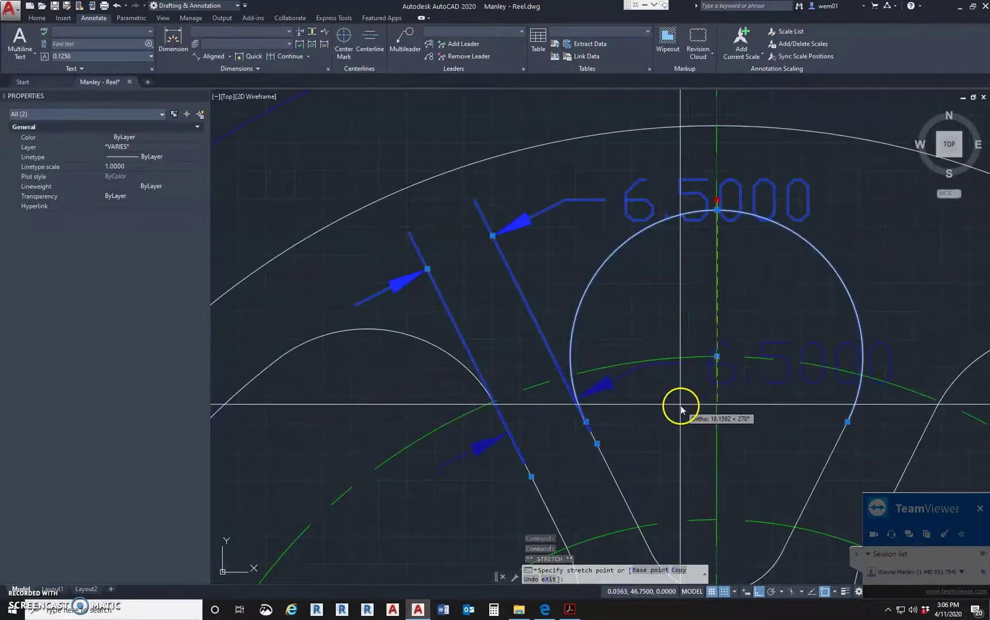
scroll(654, 405, down, 4)
key(Escape)
key(Escape)
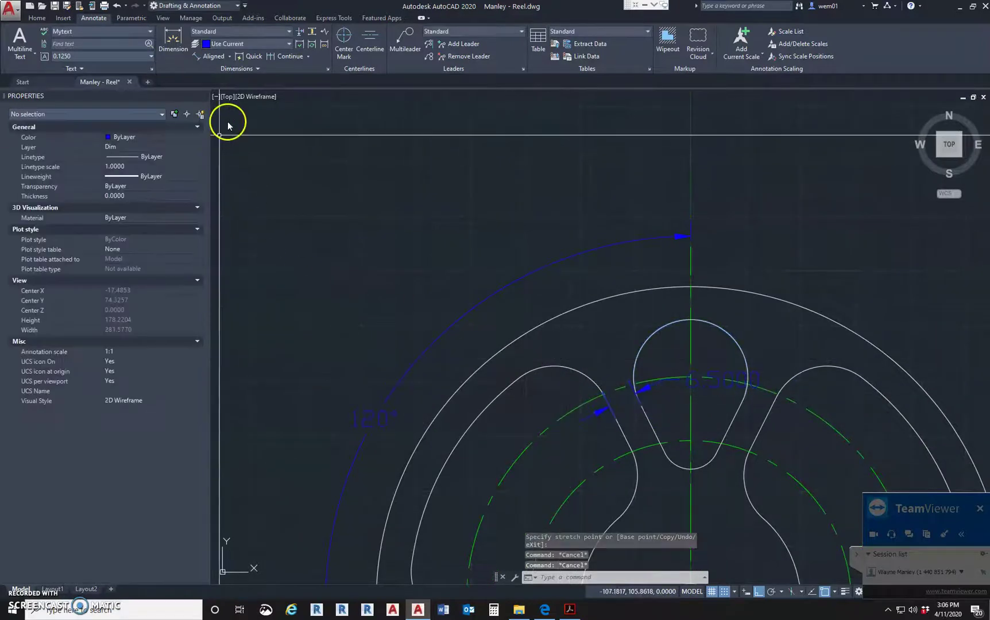
click(229, 57)
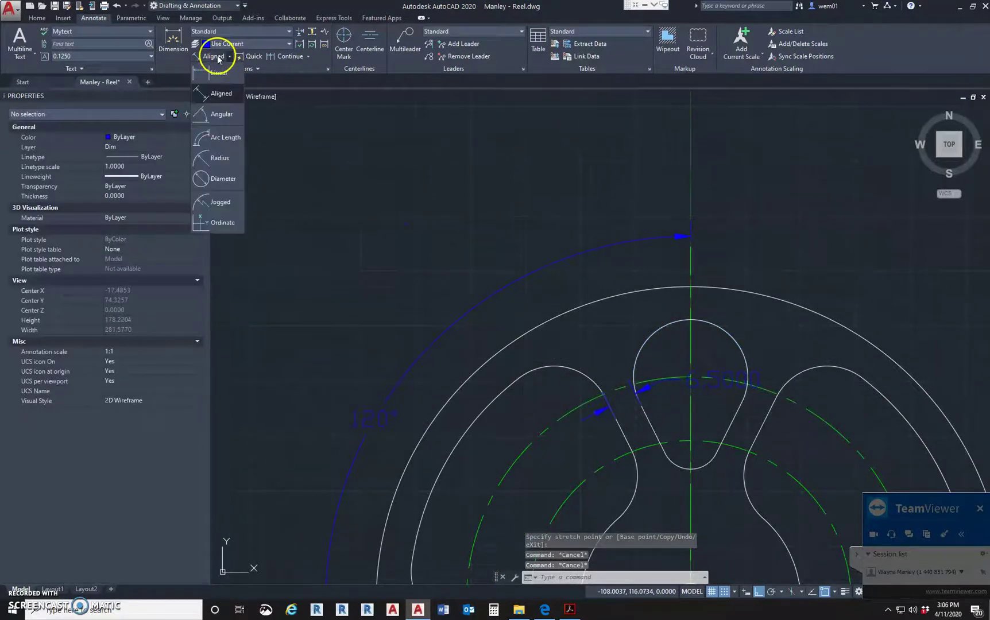
click(210, 99)
scroll(625, 400, up, 4)
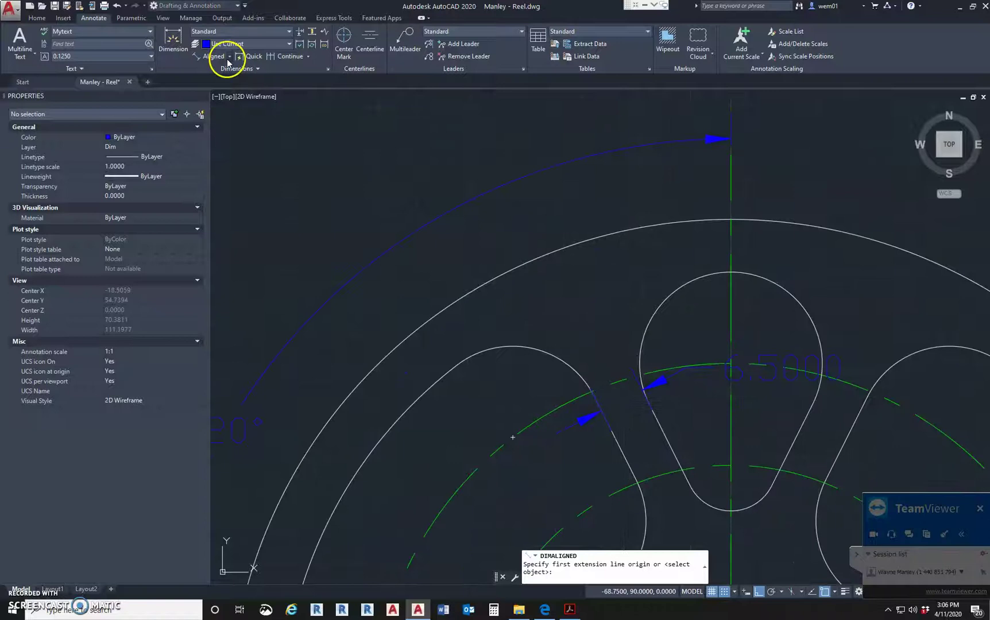
click(618, 443)
click(643, 338)
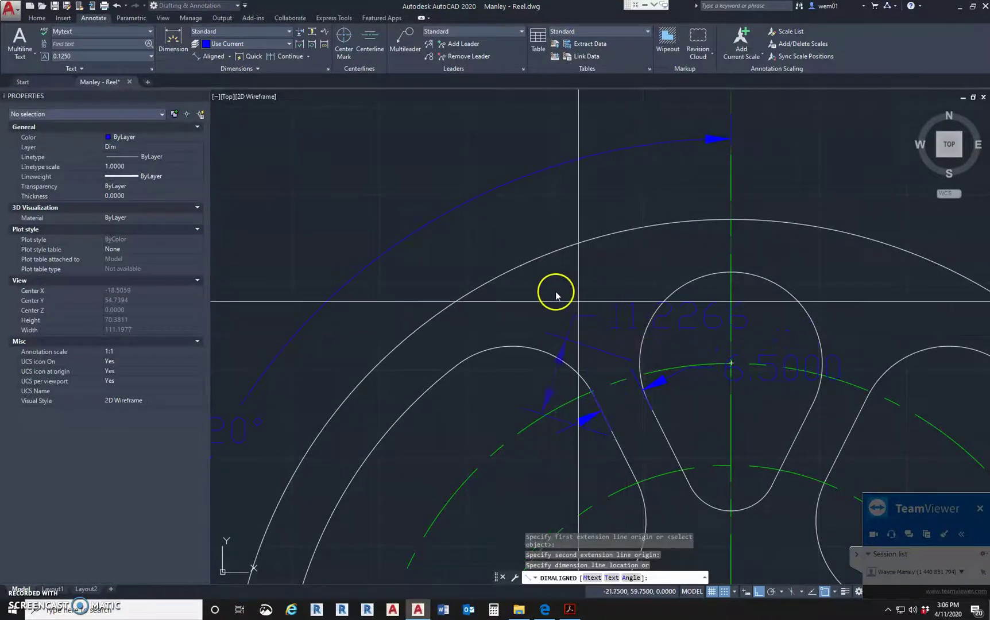
key(Escape)
key(Escape)
Dimension the center hole's diameter, with the callout placed outside the reel's upper right.
scroll(632, 345, down, 4)
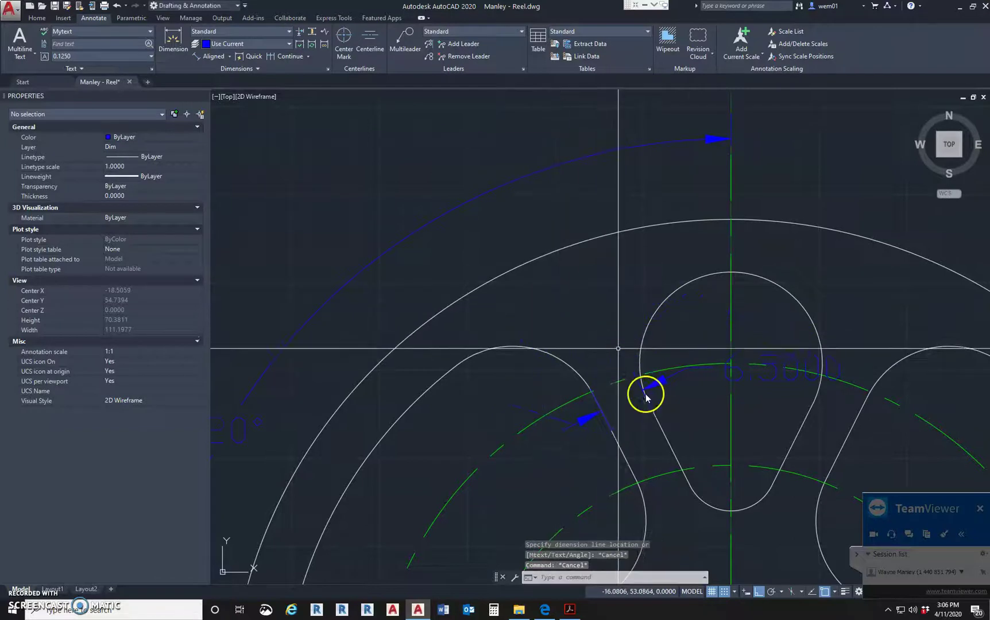
mouse_move(617, 279)
middle_down()
mouse_move(615, 270)
mouse_move(596, 315)
mouse_move(515, 276)
middle_up()
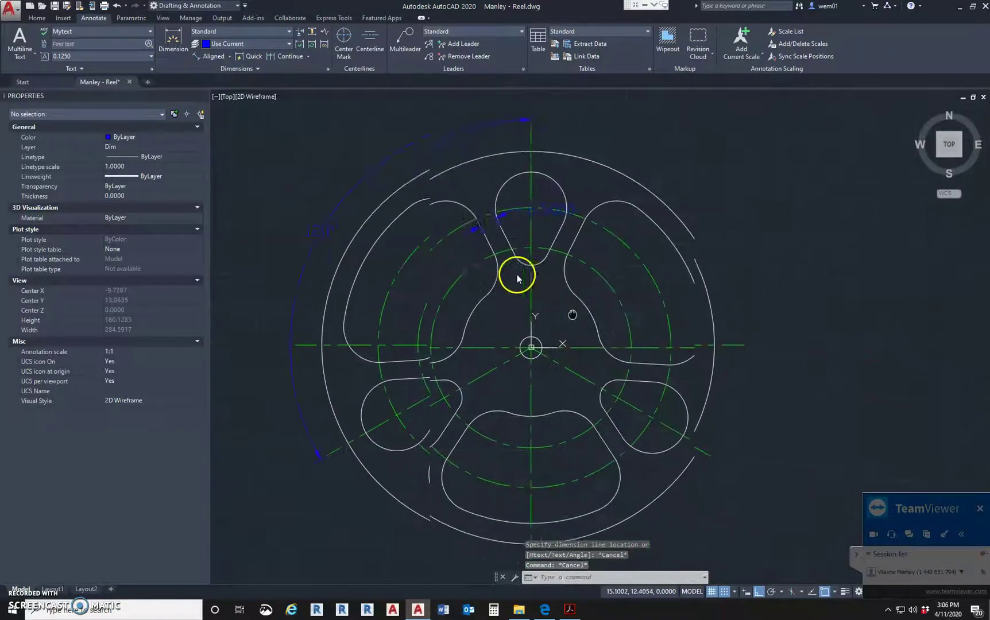
click(229, 56)
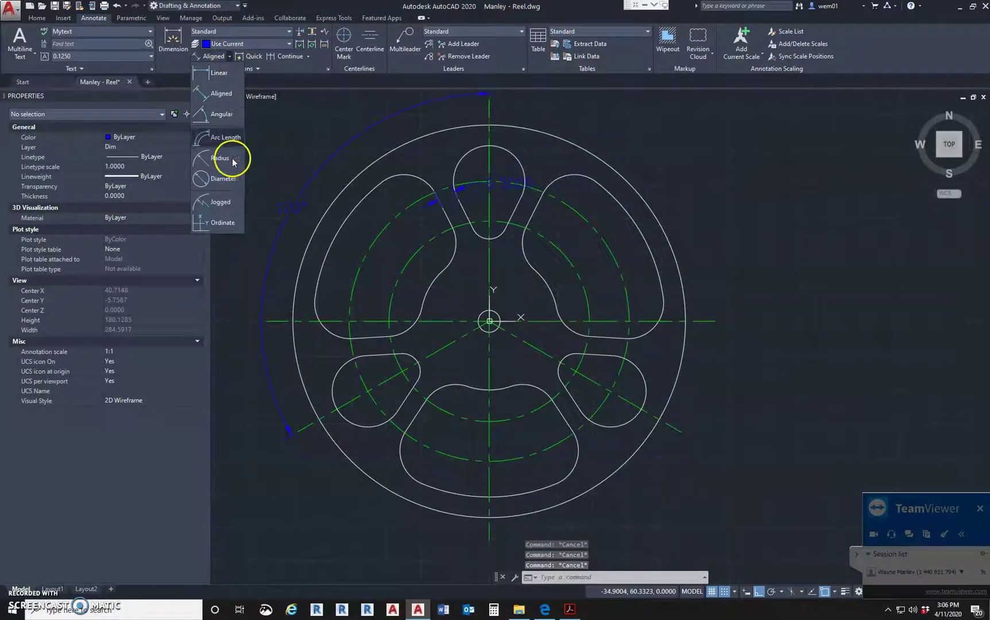
click(229, 181)
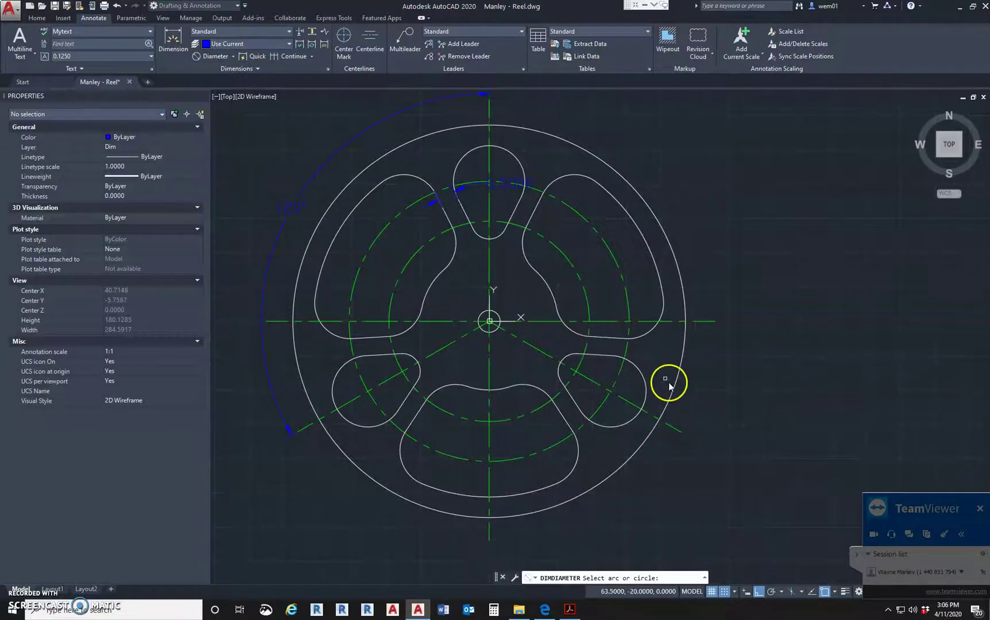
click(498, 319)
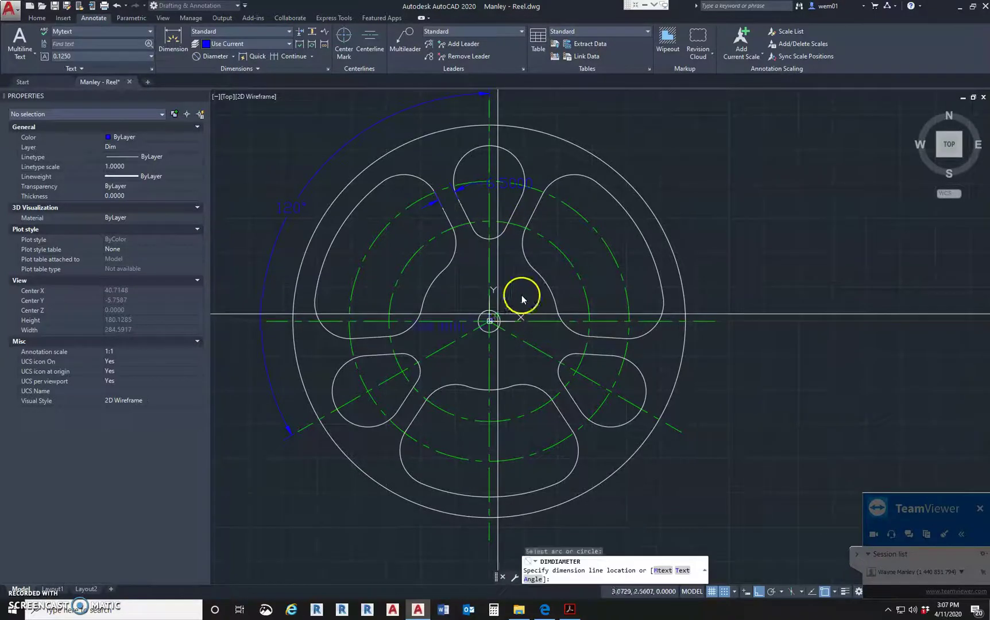
click(677, 187)
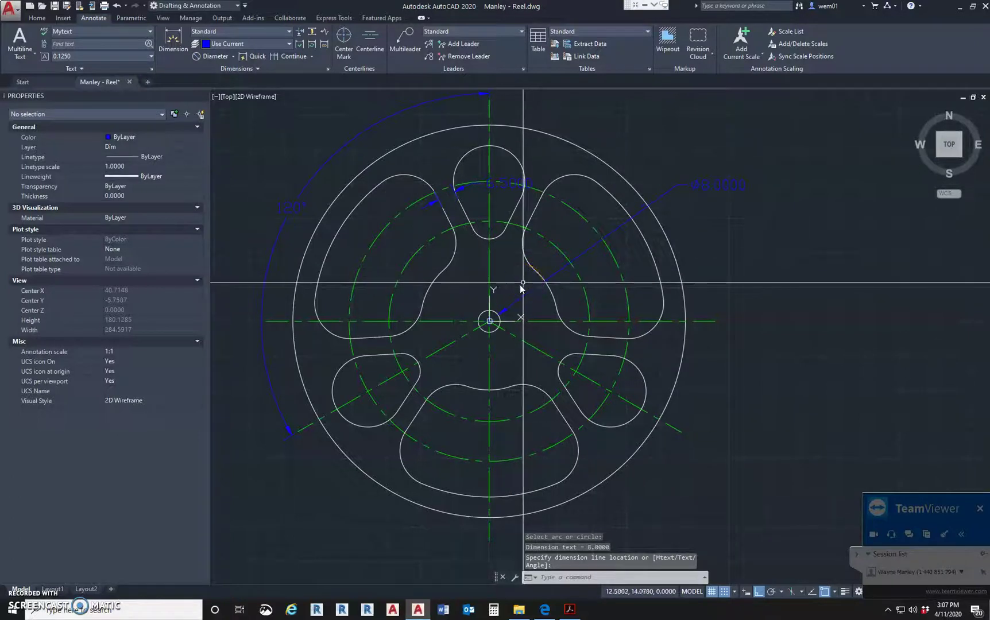
Add a radius dimension to the upper-right slot's inner arc, with the callout outside the reel below the center hole's callout.
click(232, 57)
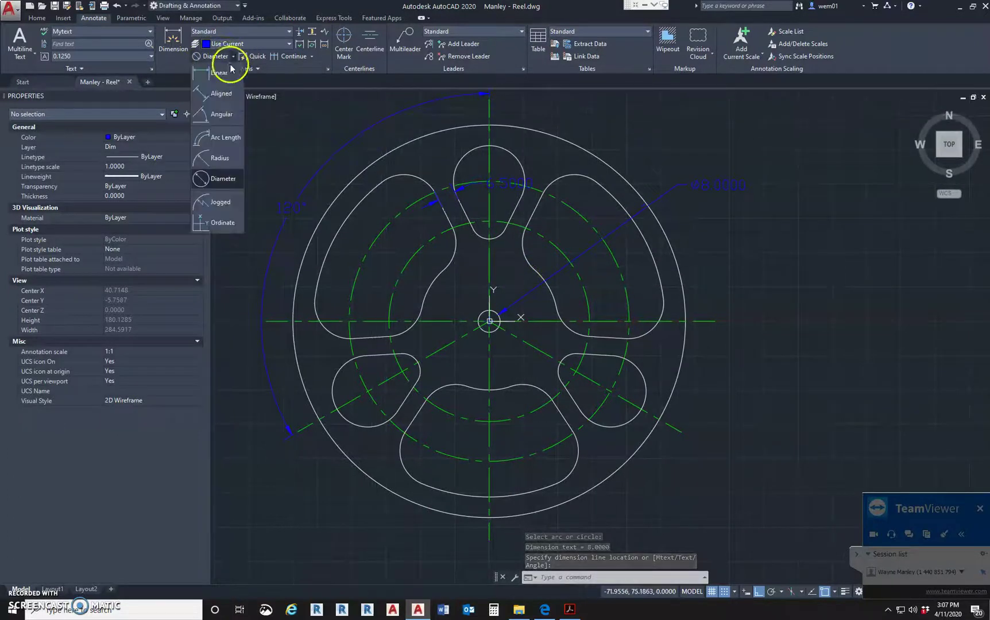
click(222, 162)
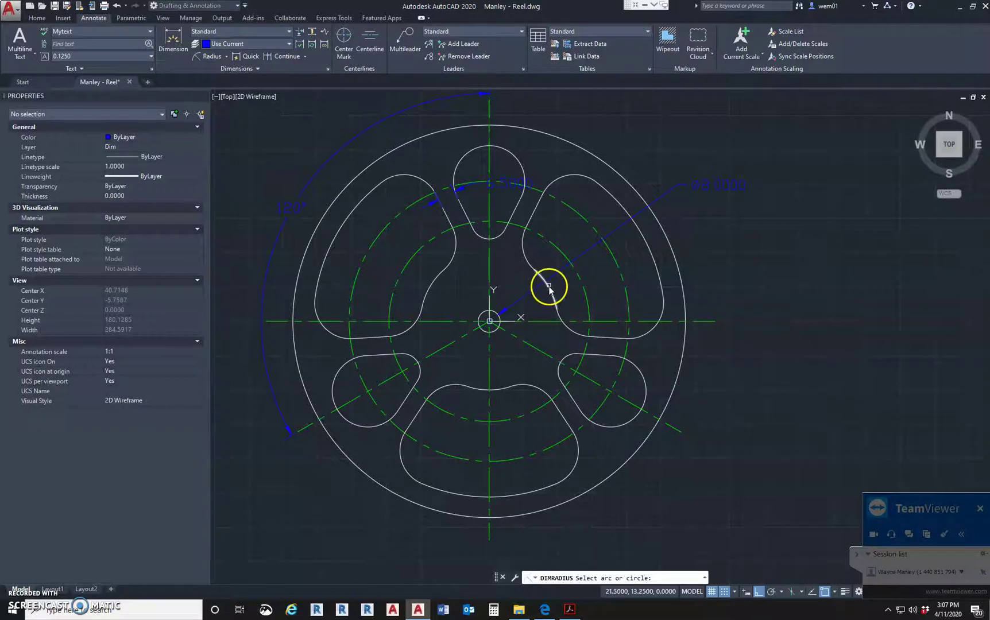
click(549, 286)
click(610, 291)
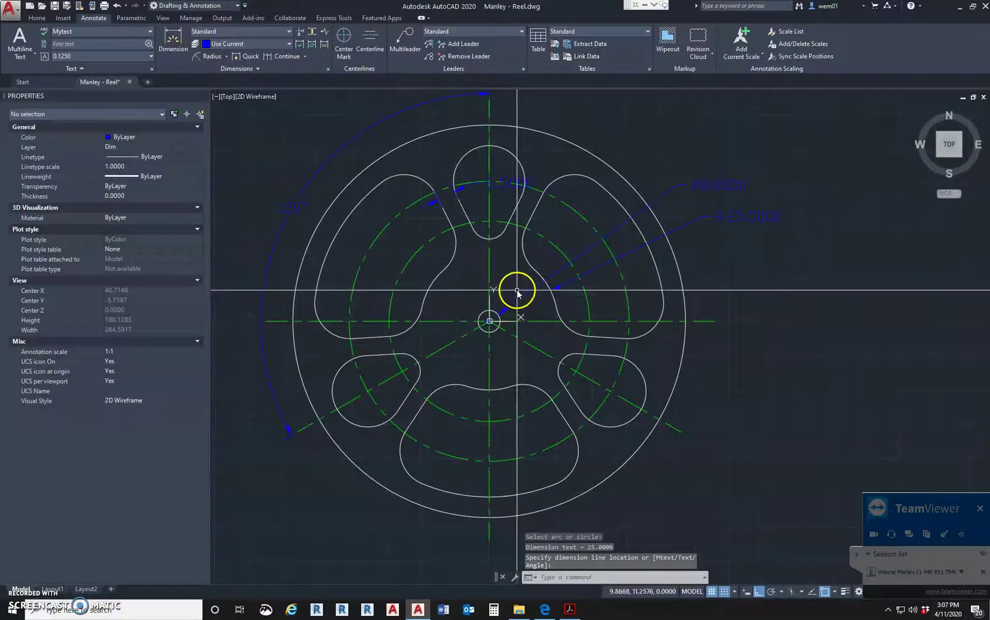
Dimension the diameters of both centerline circles, placing the inner circle's callout above right of the reel and the outer's below left.
click(226, 56)
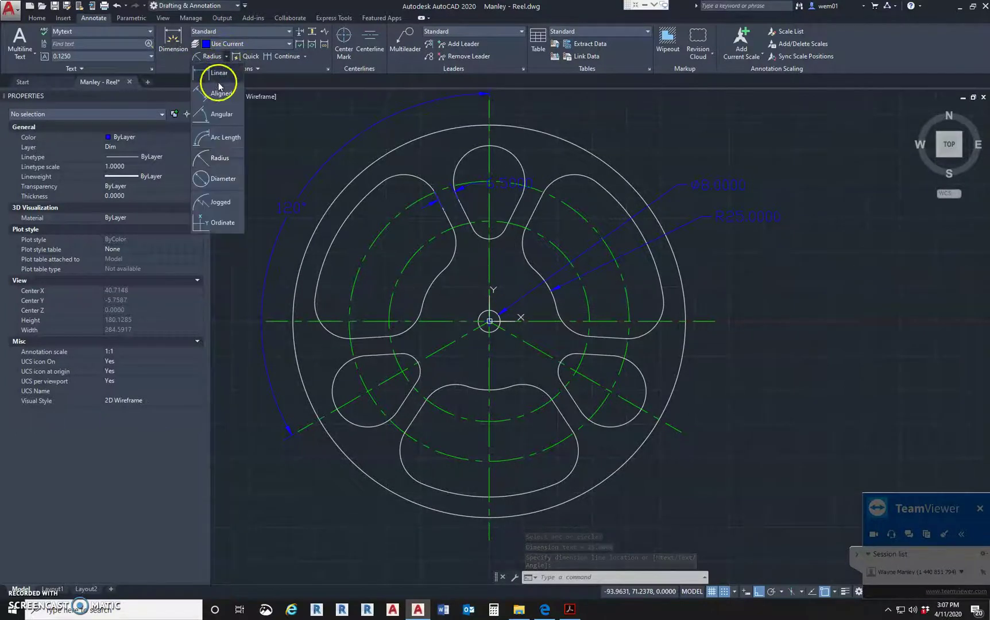
click(224, 180)
click(540, 235)
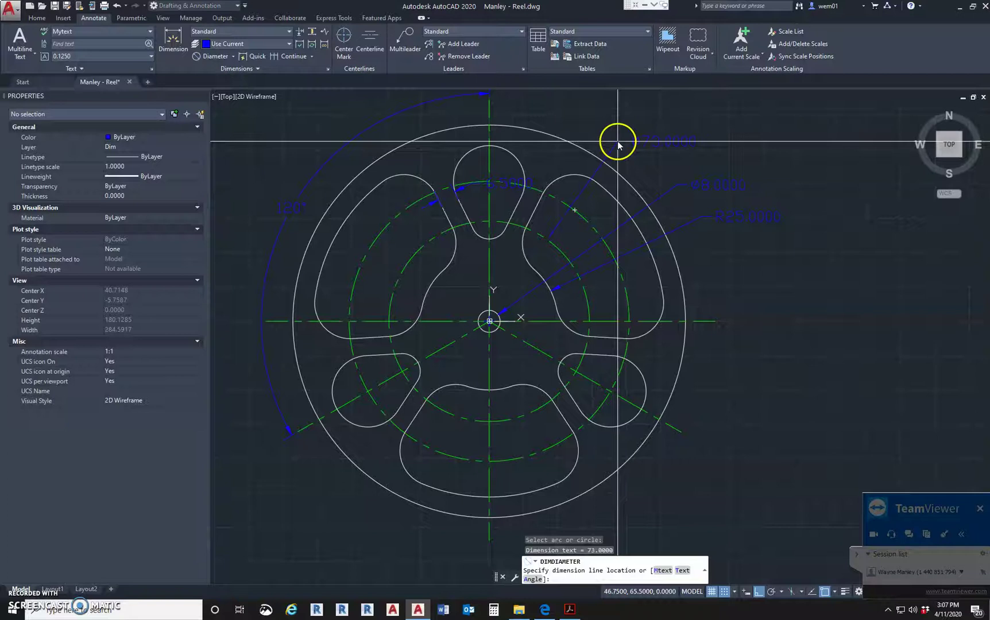
click(569, 109)
key(Return)
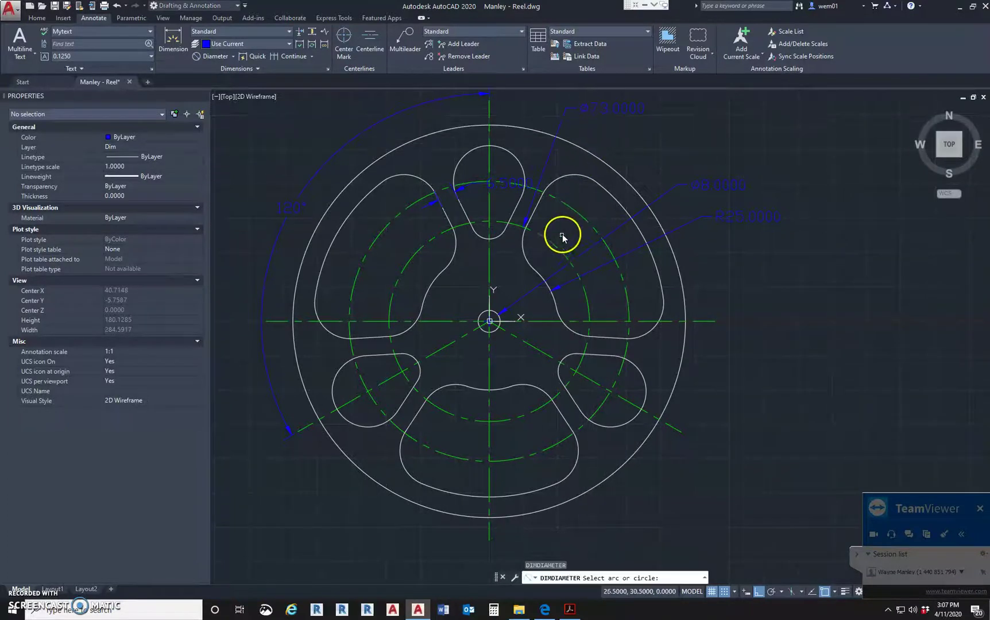
click(430, 446)
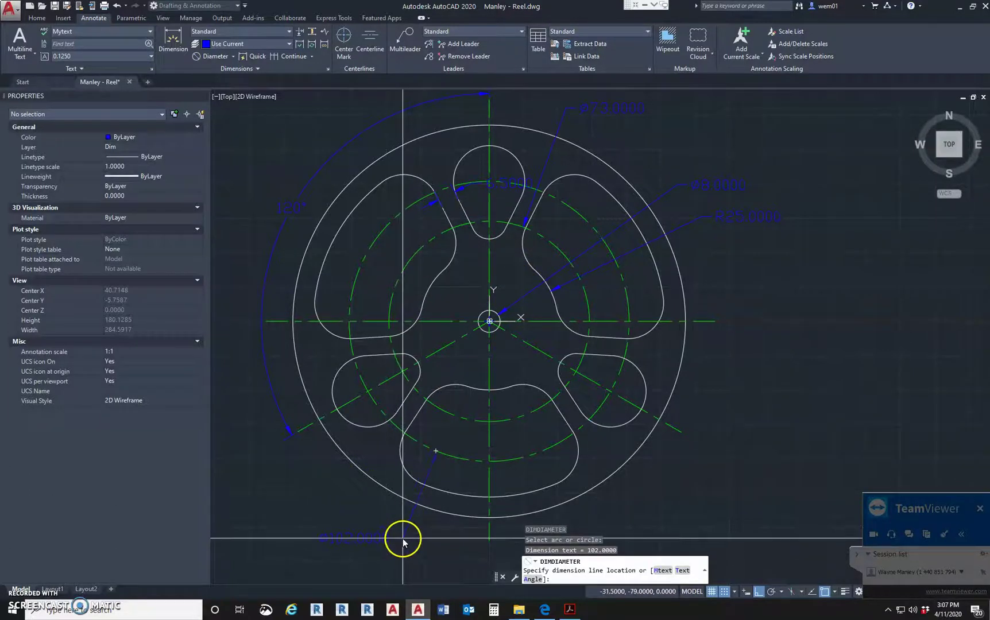
click(403, 541)
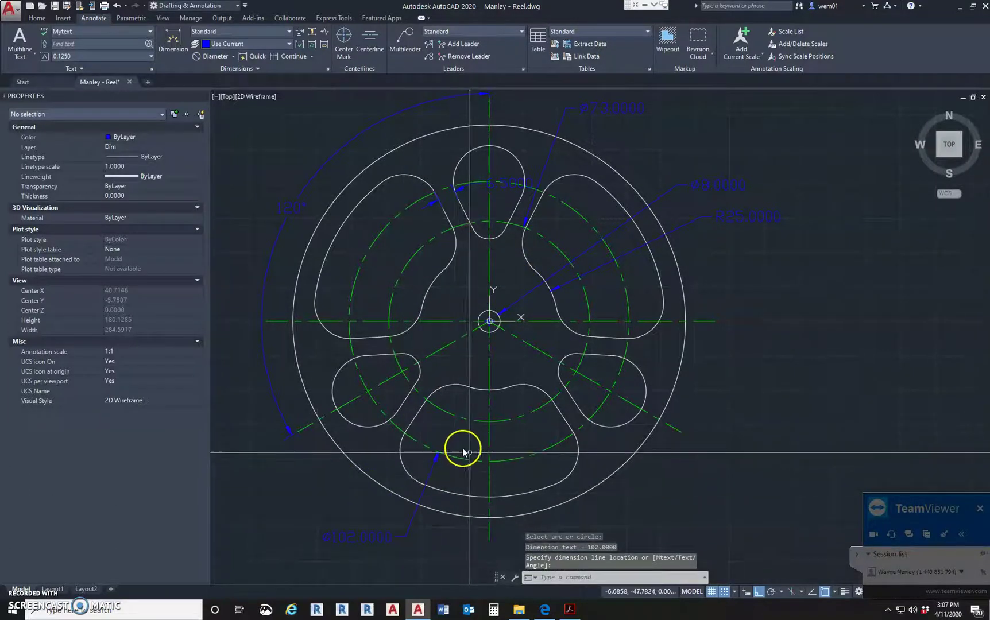
Dimension the diameter of the bottom slot's outer arc, with the callout below left of the reel under the outer centerline circle's callout.
key(Return)
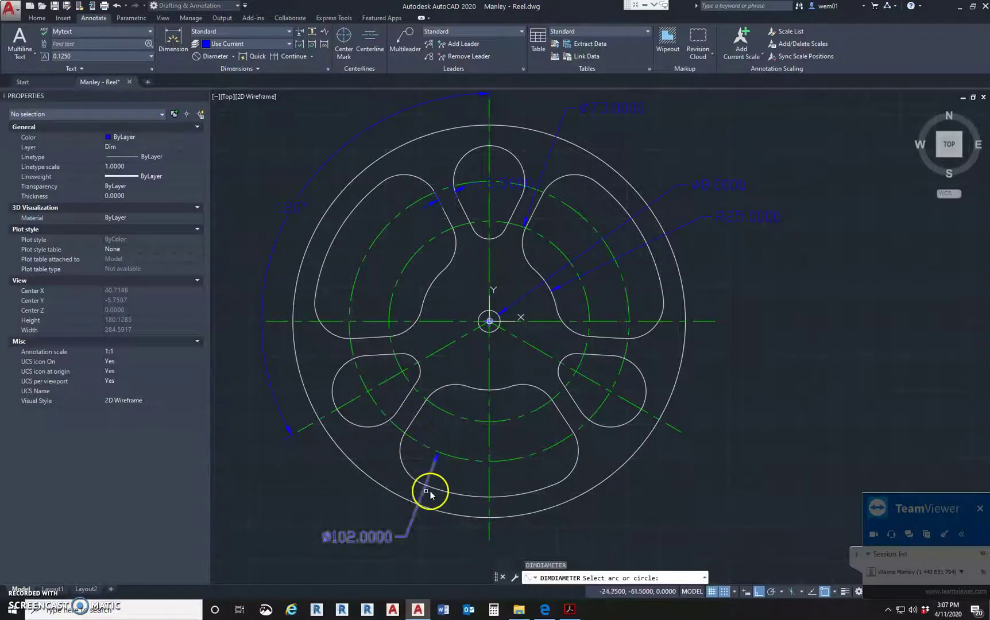
click(448, 495)
middle_drag(414, 556, 435, 460)
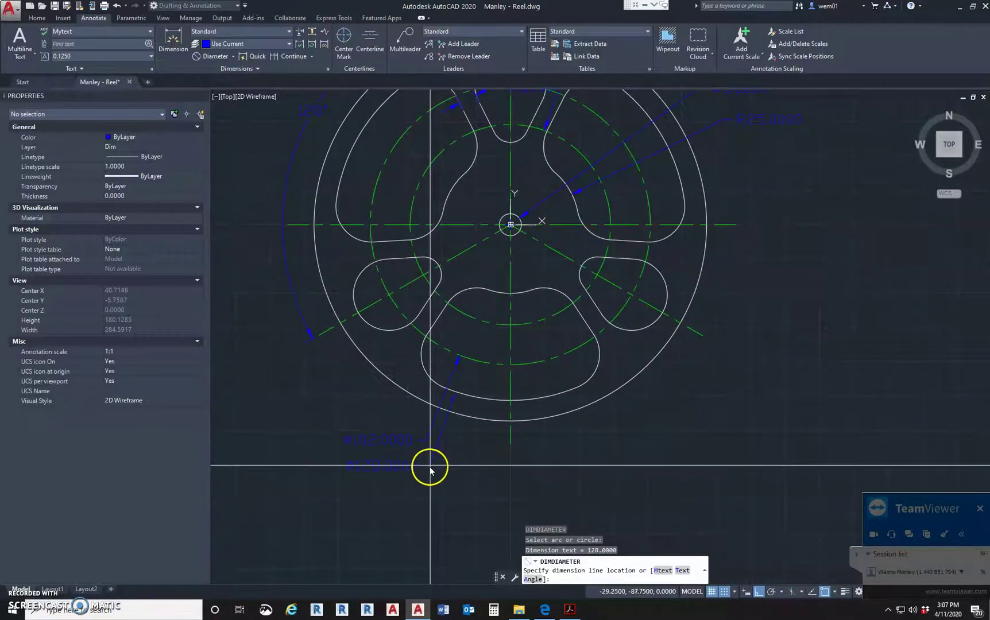
click(432, 465)
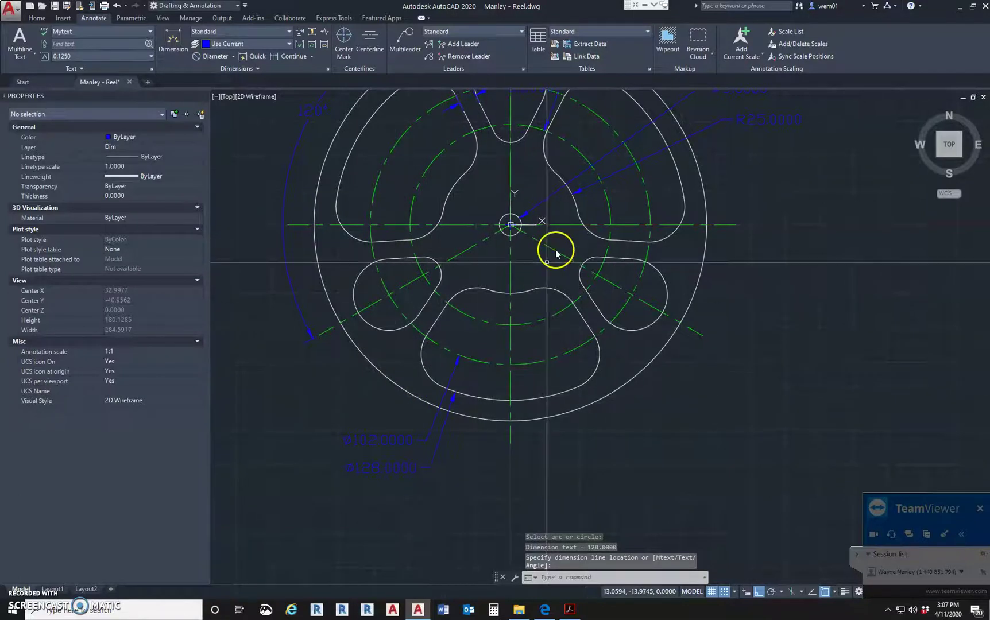
Dimension the diameter of the reel's outer circle, placing the callout outside its upper right above the center hole's callout.
middle_drag(683, 197, 678, 357)
key(Return)
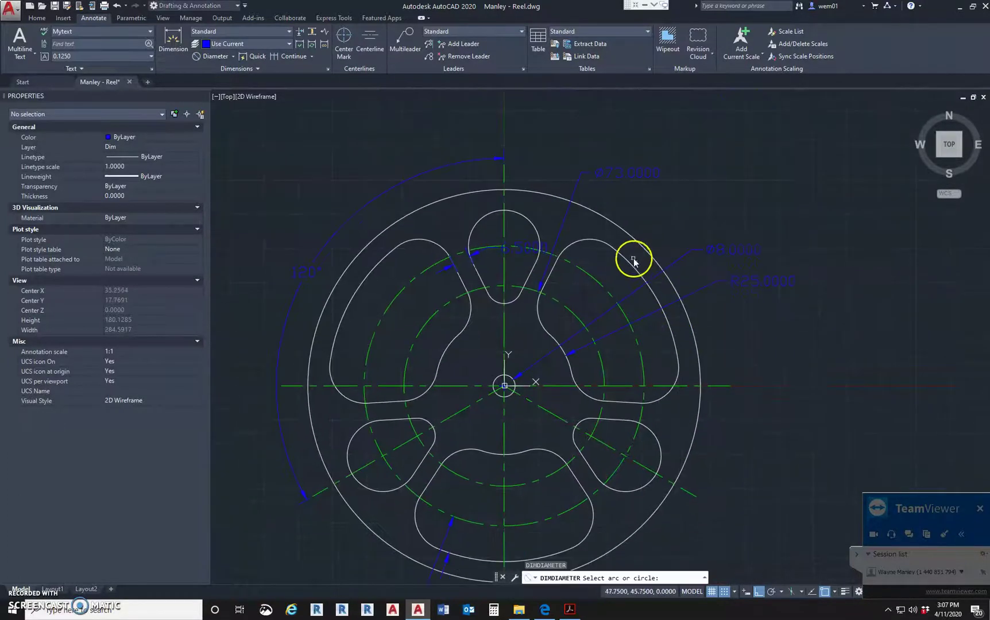
click(639, 245)
key(Escape)
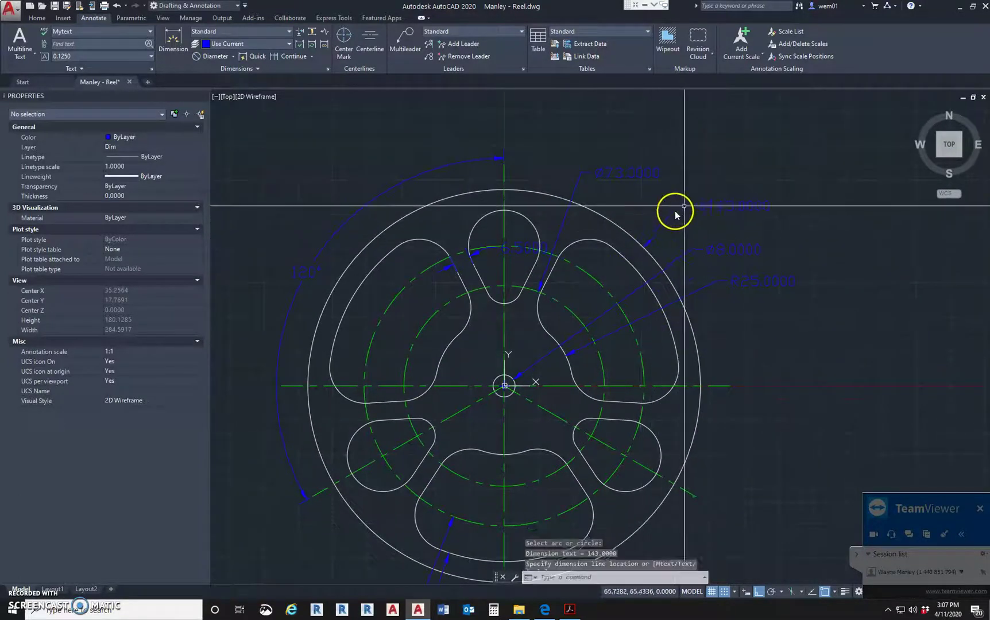
key(Escape)
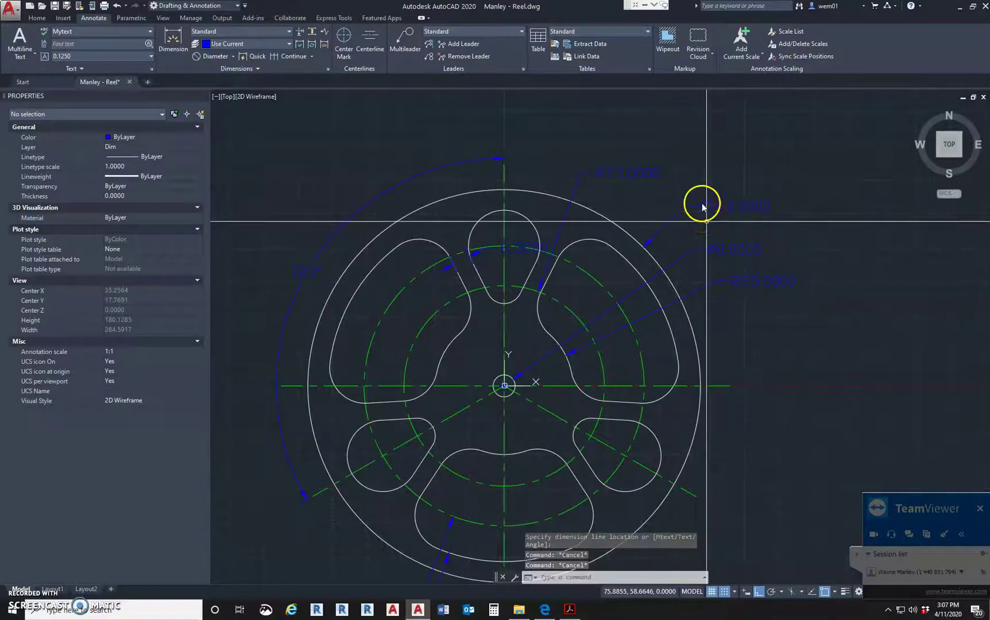
key(Escape)
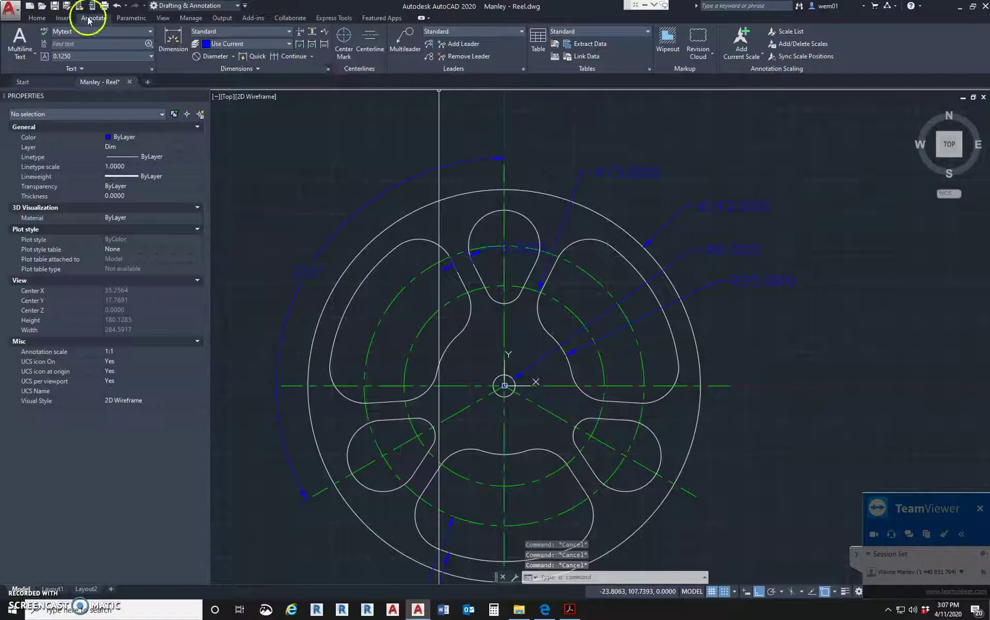
Set the Standard dimension style's linear precision to one decimal place (0.0).
click(328, 69)
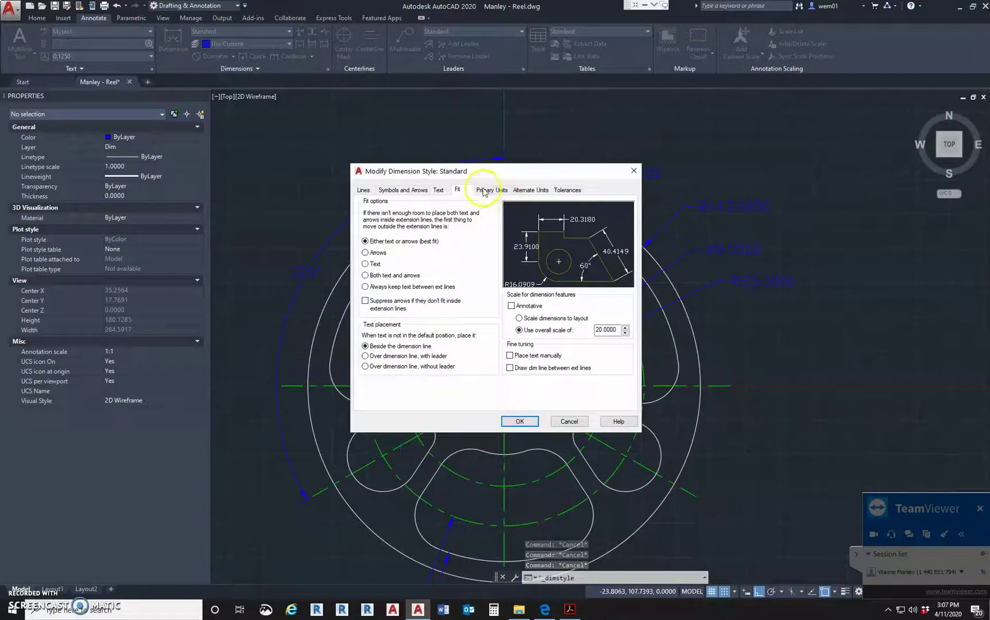
click(484, 190)
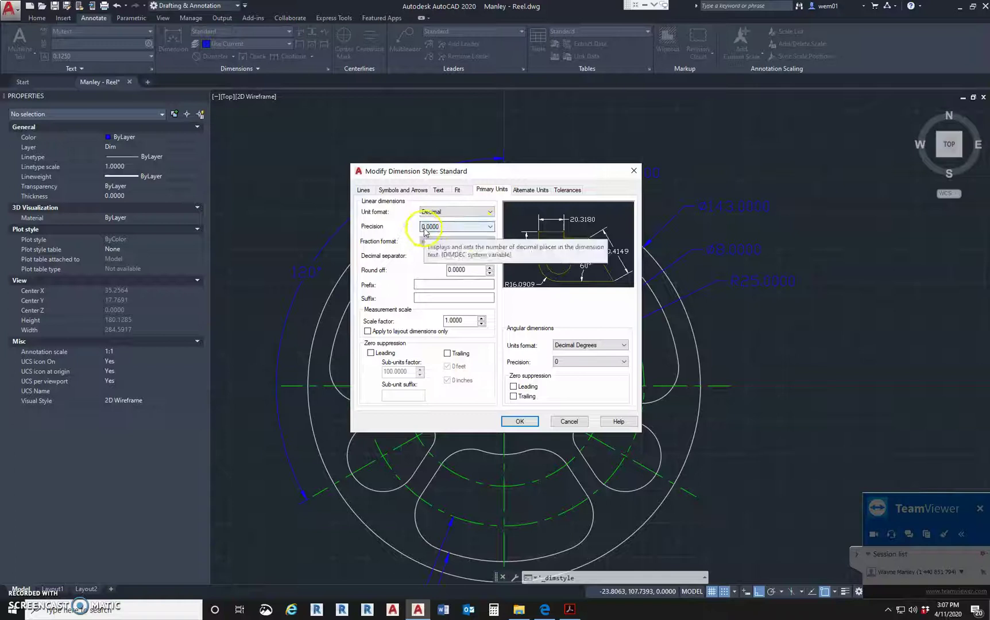
click(452, 227)
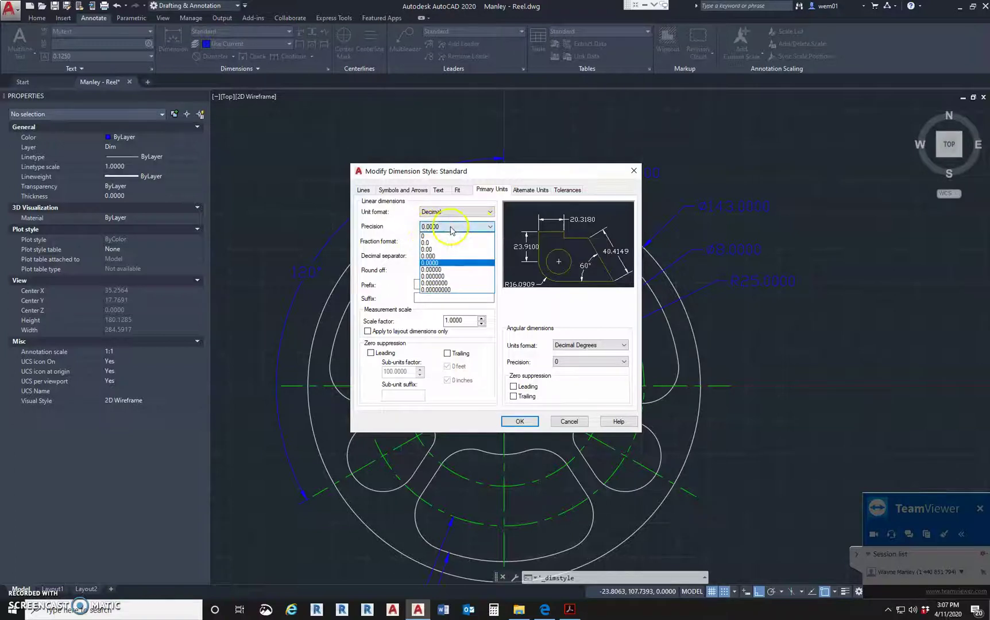
click(430, 243)
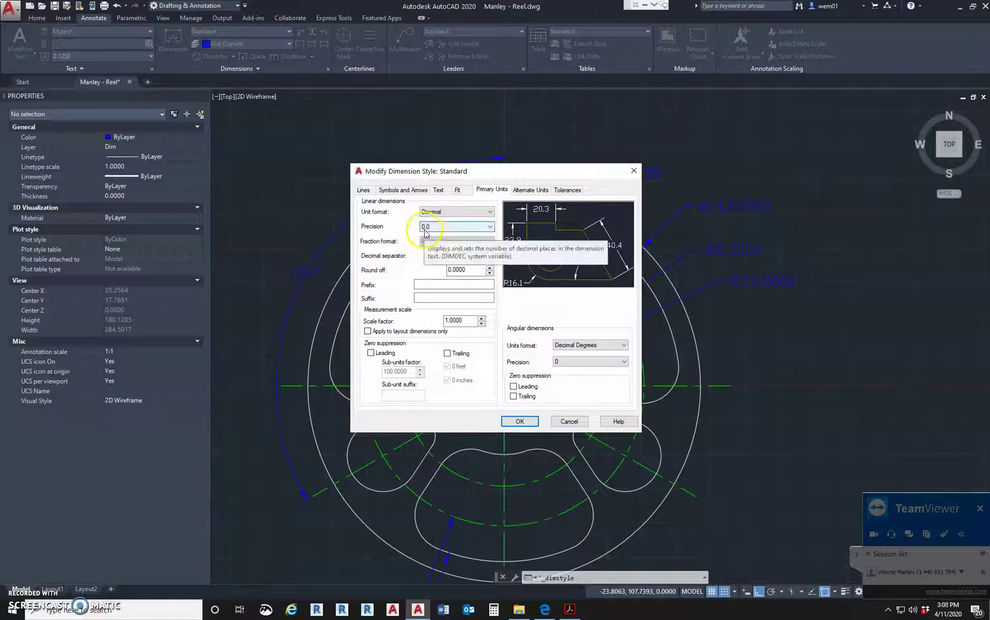
click(520, 422)
click(559, 383)
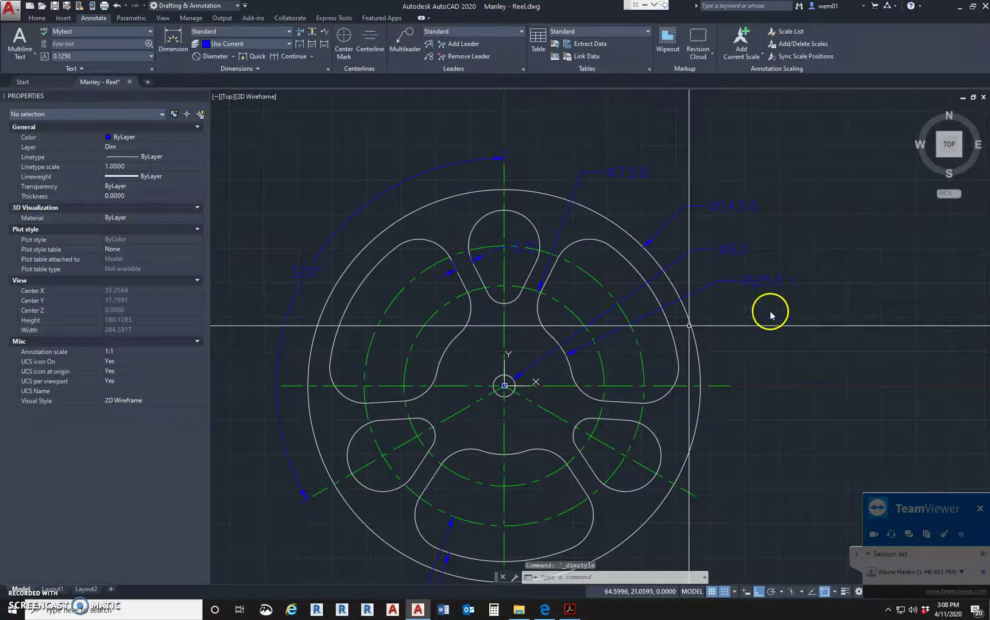
Add a radius dimension to the small inner end of the lower-right teardrop, with the callout outside the reel's lower right.
mouse_move(689, 299)
middle_down()
mouse_move(696, 277)
mouse_move(682, 265)
mouse_move(645, 293)
middle_up()
scroll(640, 296, down, 2)
middle_drag(640, 376, 597, 294)
scroll(600, 351, down, 1)
scroll(571, 310, down, 2)
scroll(571, 310, up, 8)
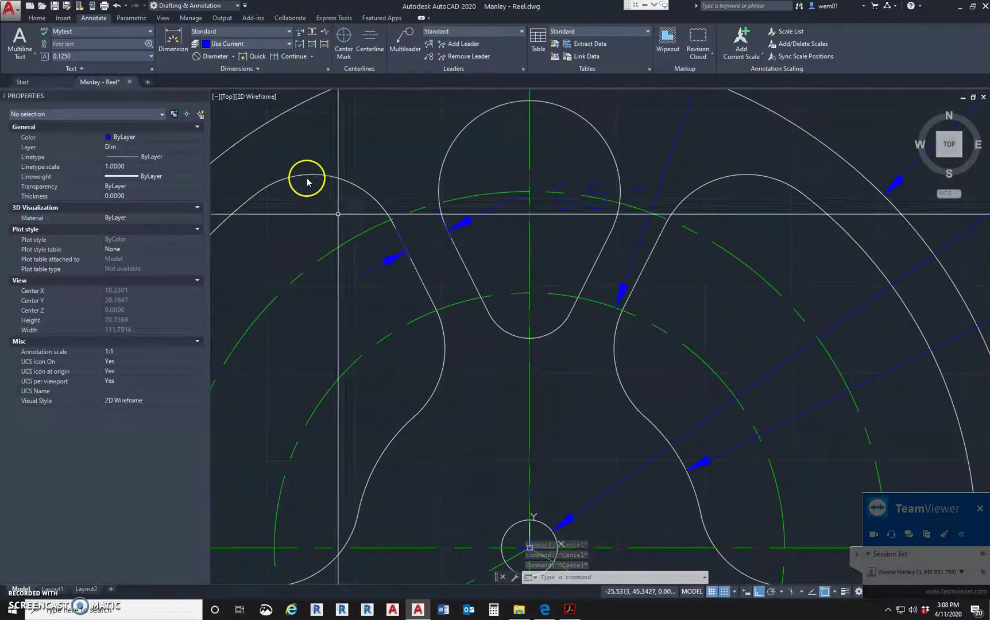
click(232, 57)
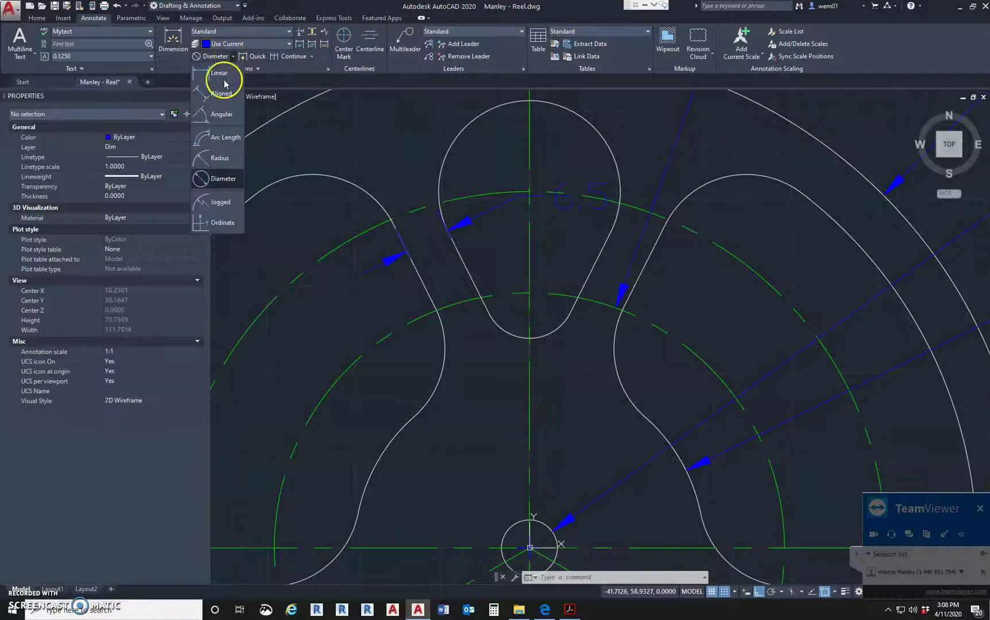
click(218, 160)
scroll(432, 266, down, 4)
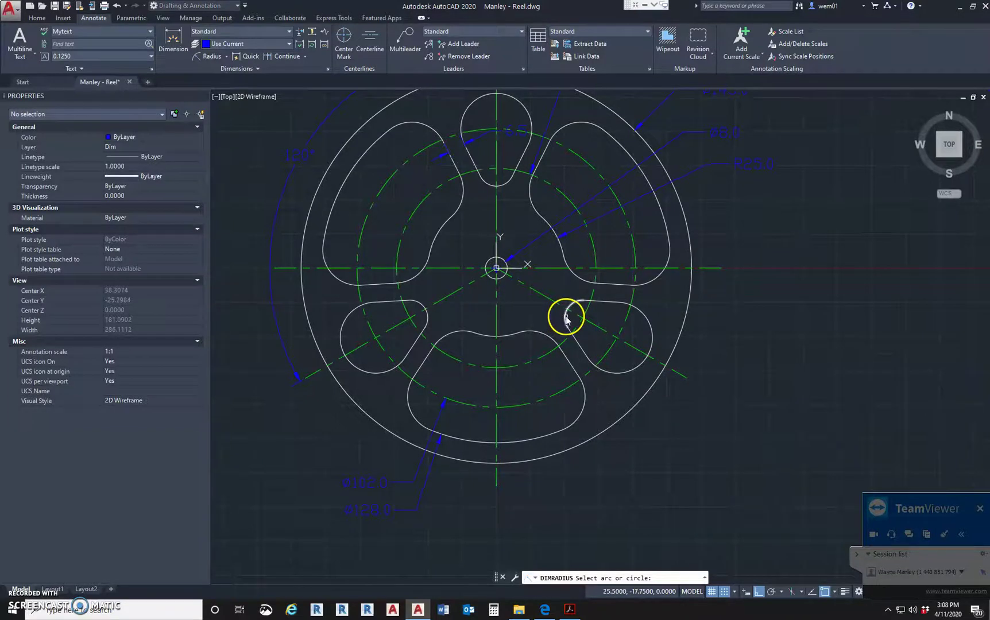
click(566, 317)
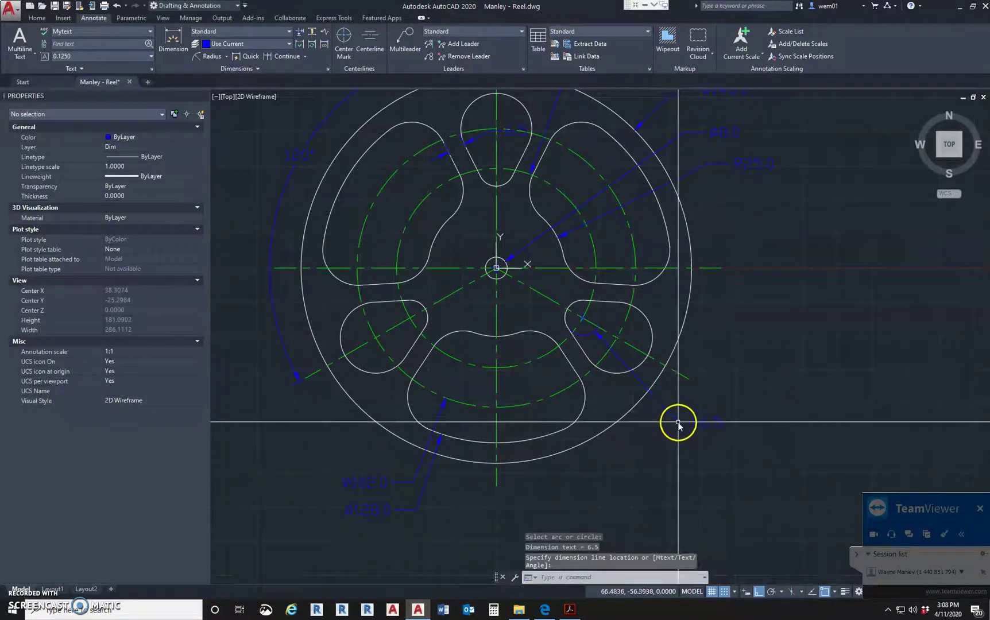
key(Escape)
key(Escape)
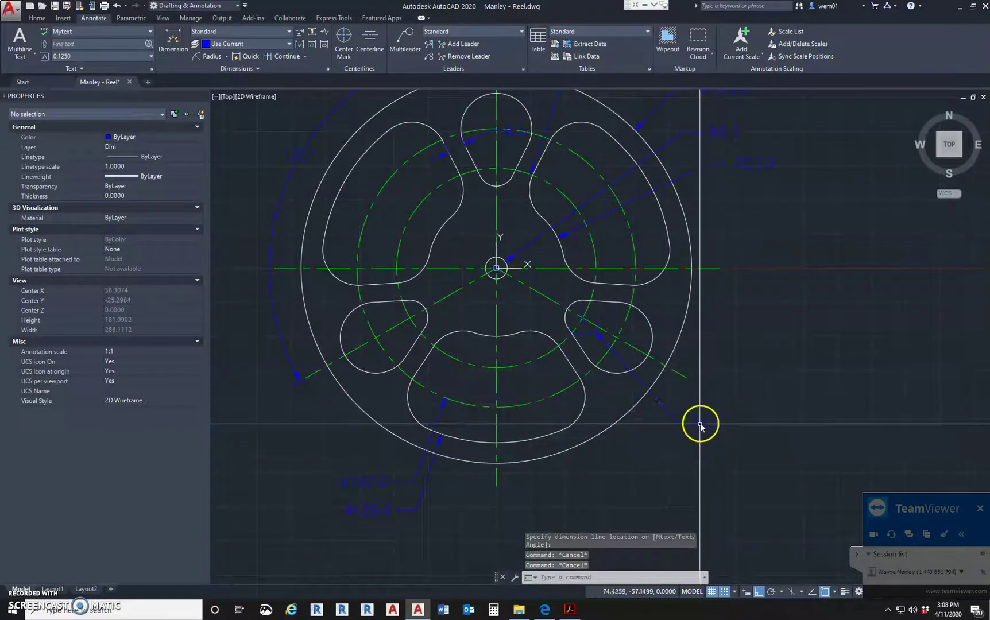
Add the prefix 3X to the text of the lower-right teardrop's radius dimension.
click(700, 424)
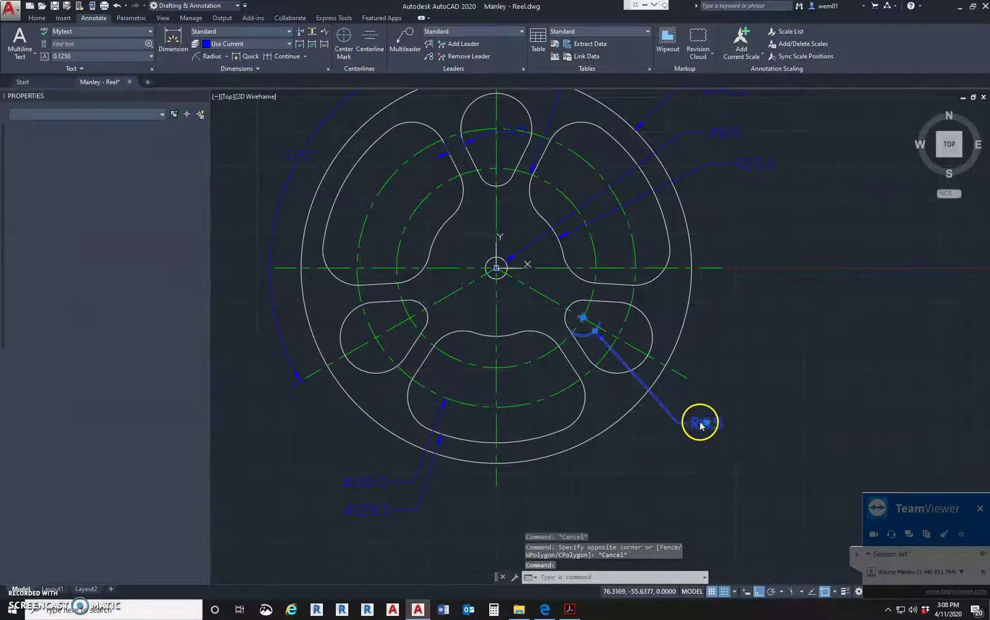
double_click(699, 421)
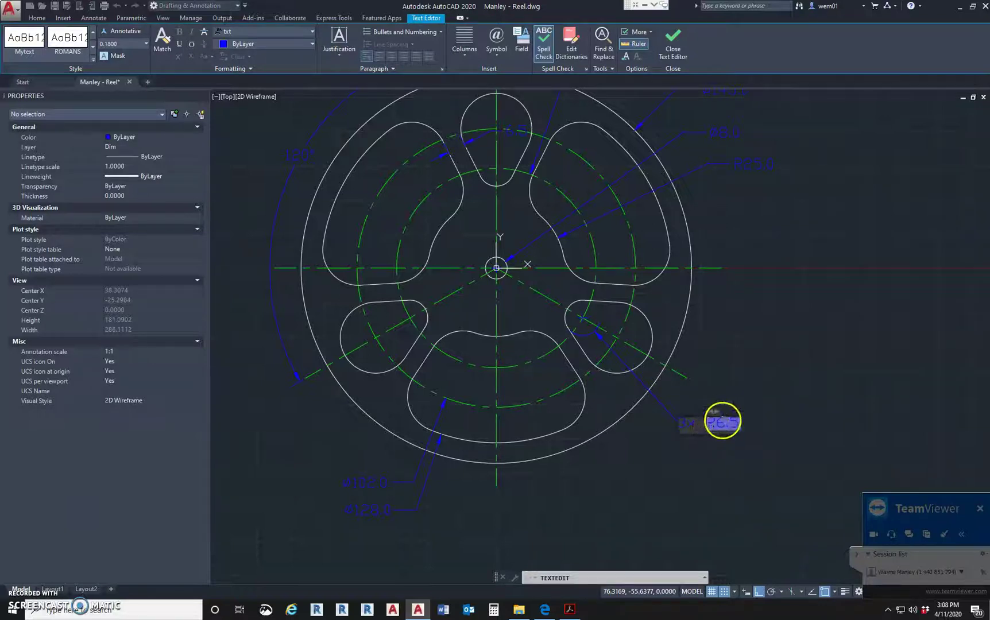
click(725, 371)
click(693, 424)
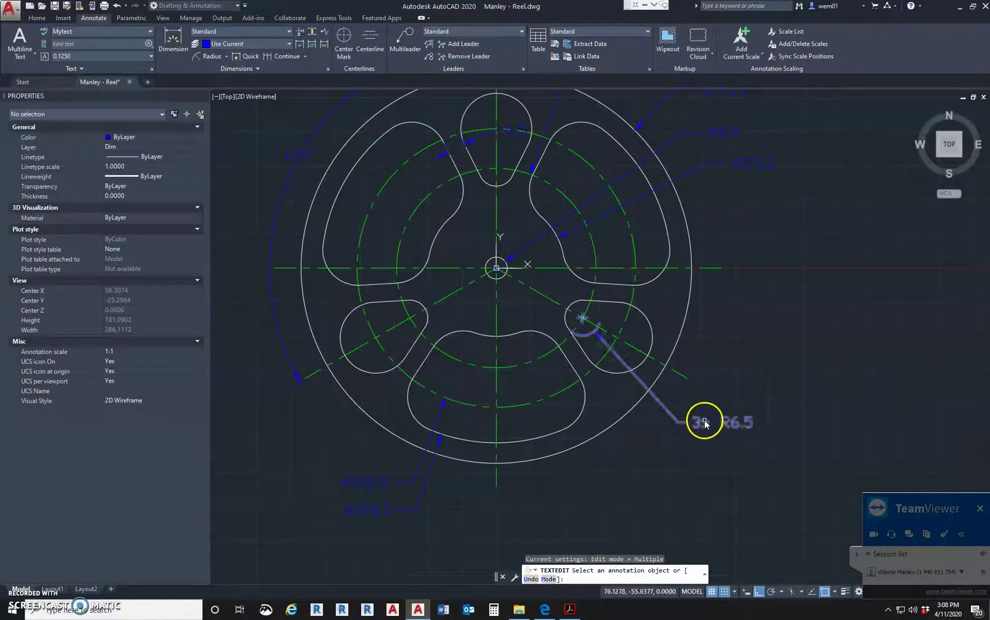
click(704, 422)
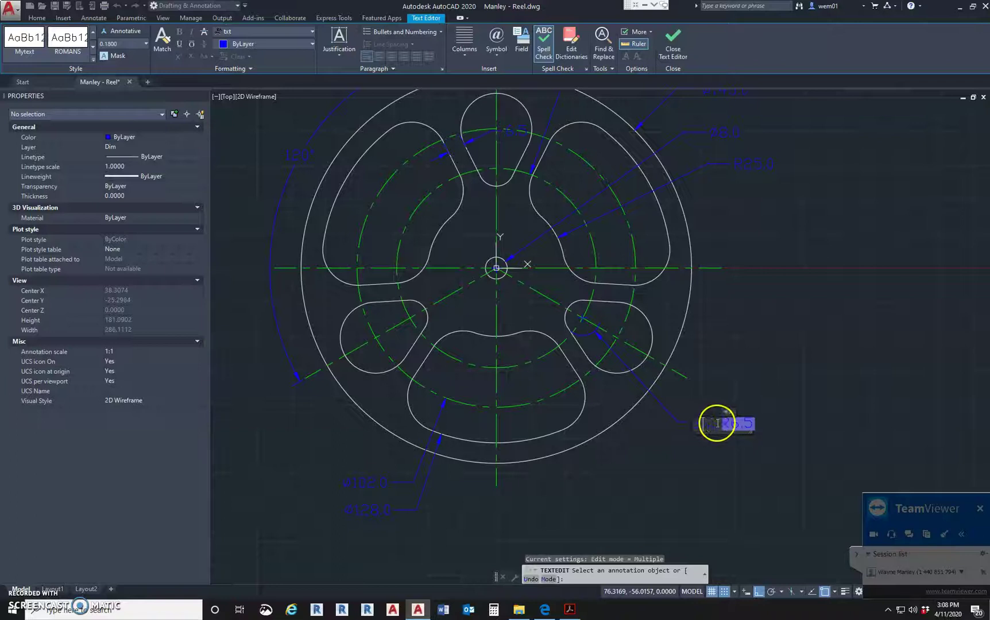
click(757, 358)
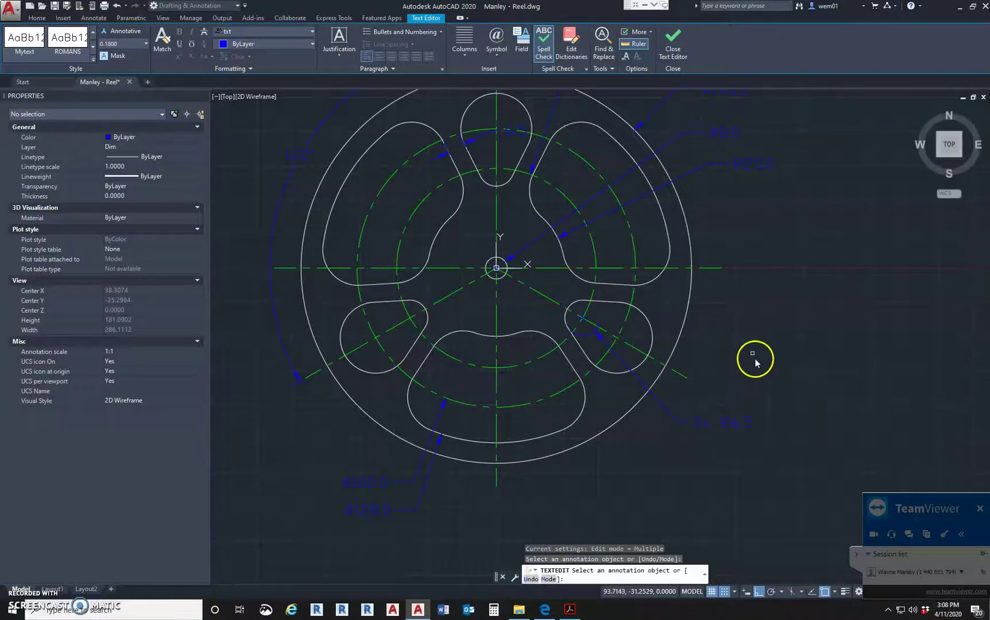
click(700, 427)
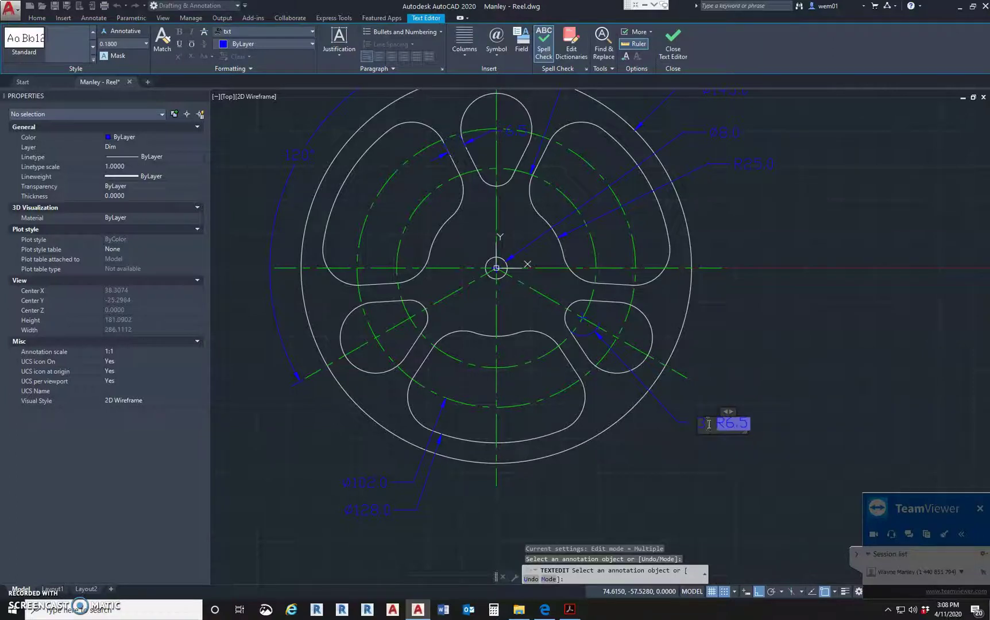
click(725, 465)
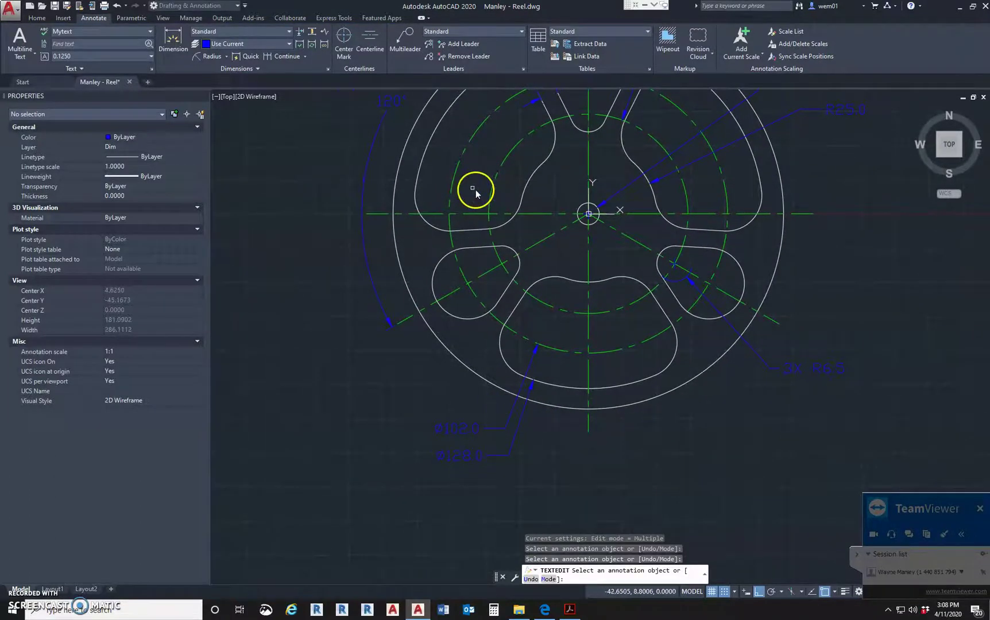
click(552, 153)
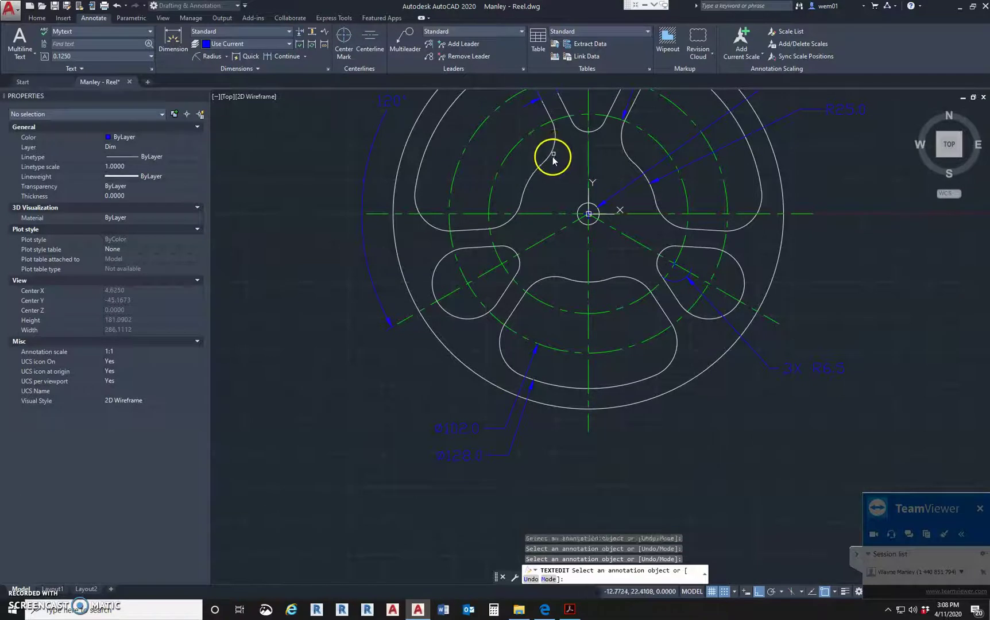
key(Escape)
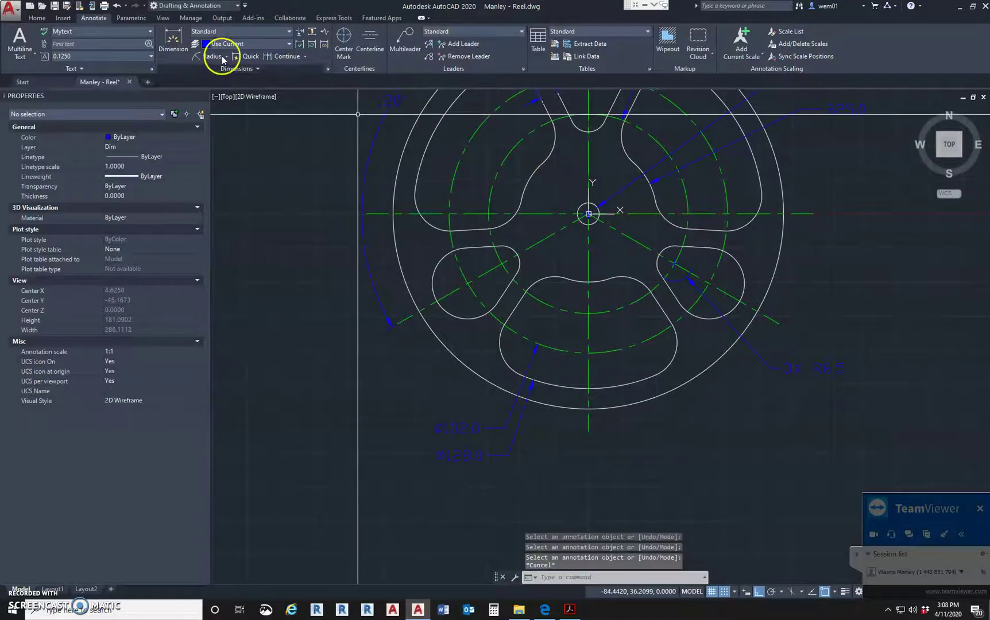
Add a radius dimension to the upper-left slot's inner fillet, with the callout just above the center hole.
click(226, 56)
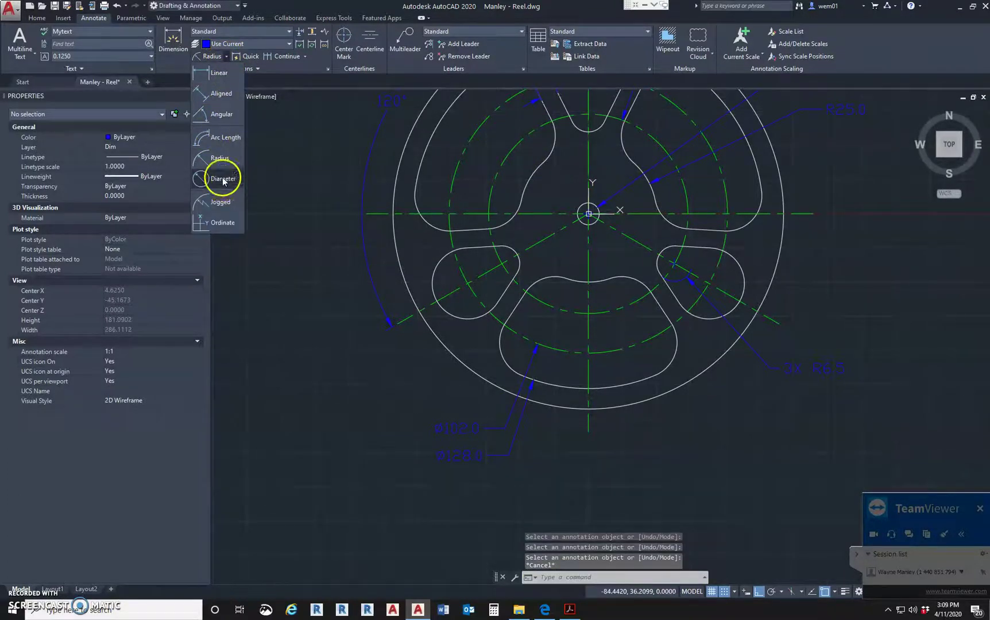
click(220, 159)
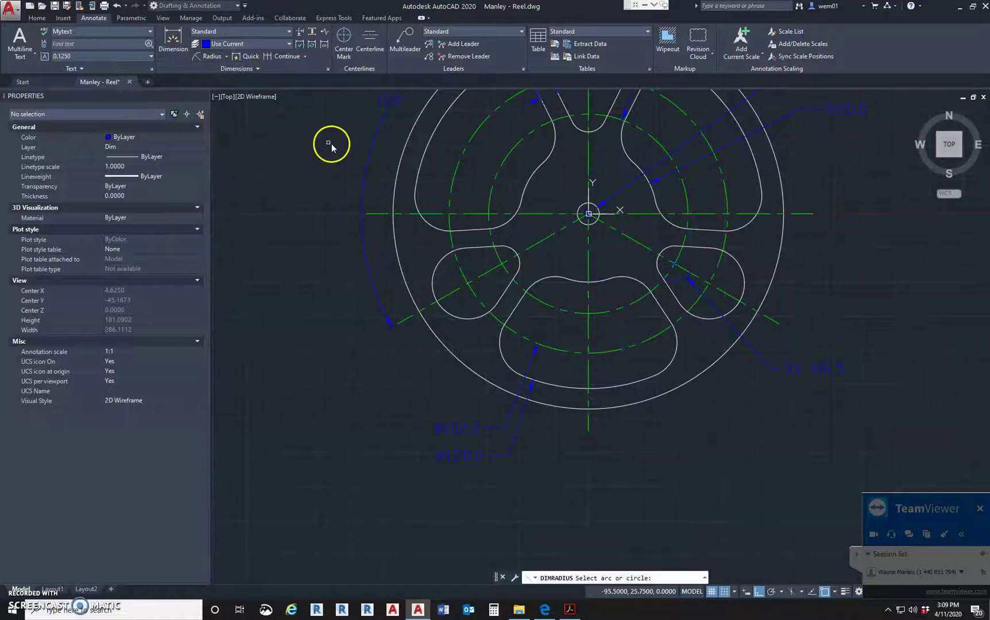
click(547, 159)
click(579, 175)
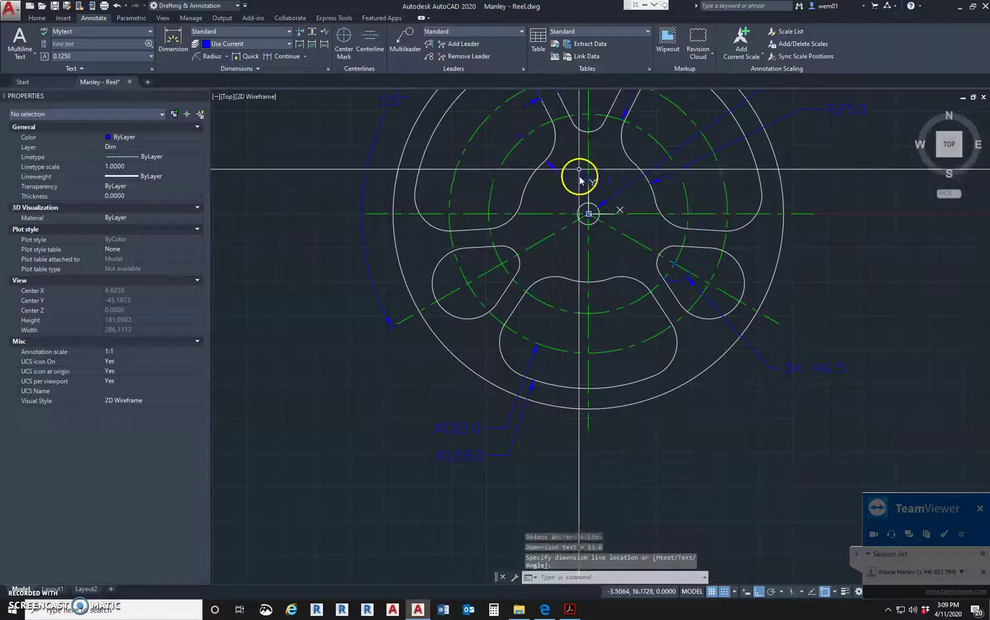
key(Escape)
key(Escape)
Add the prefix 6X to the text of the upper-left slot fillet's radius dimension.
double_click(580, 180)
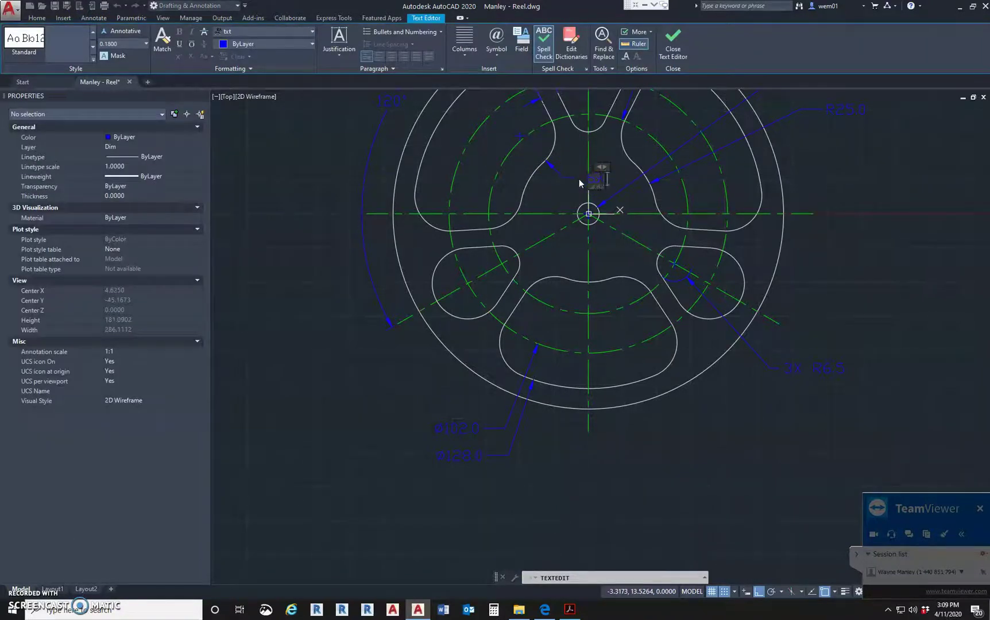
click(578, 182)
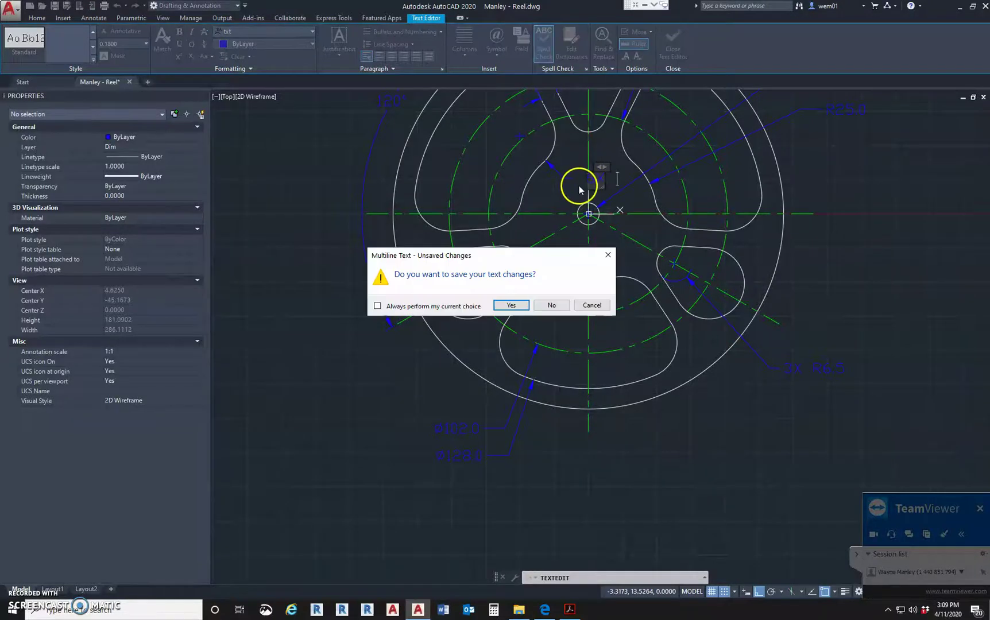
click(552, 305)
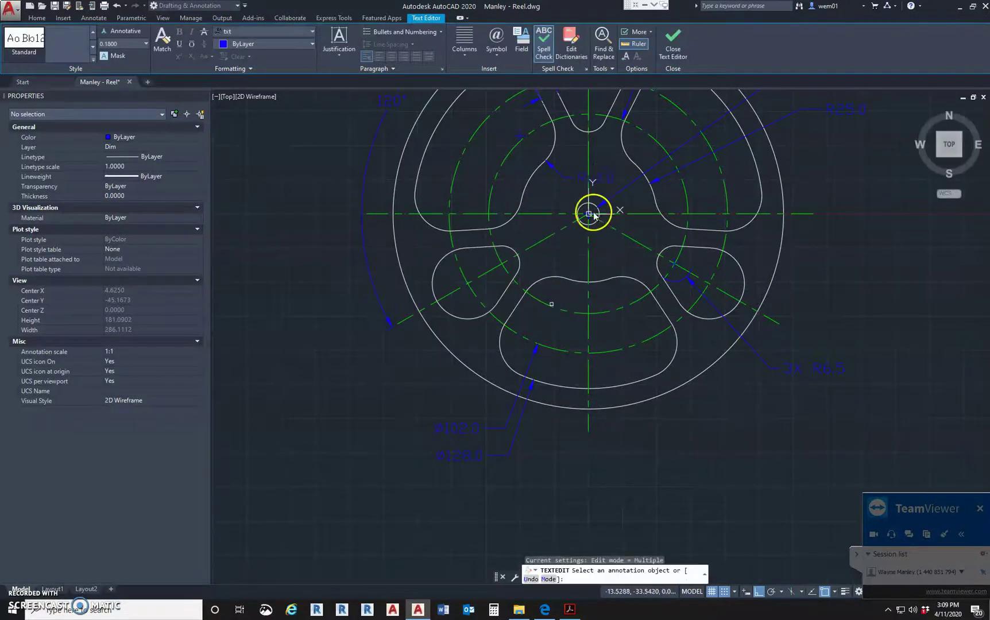
click(599, 174)
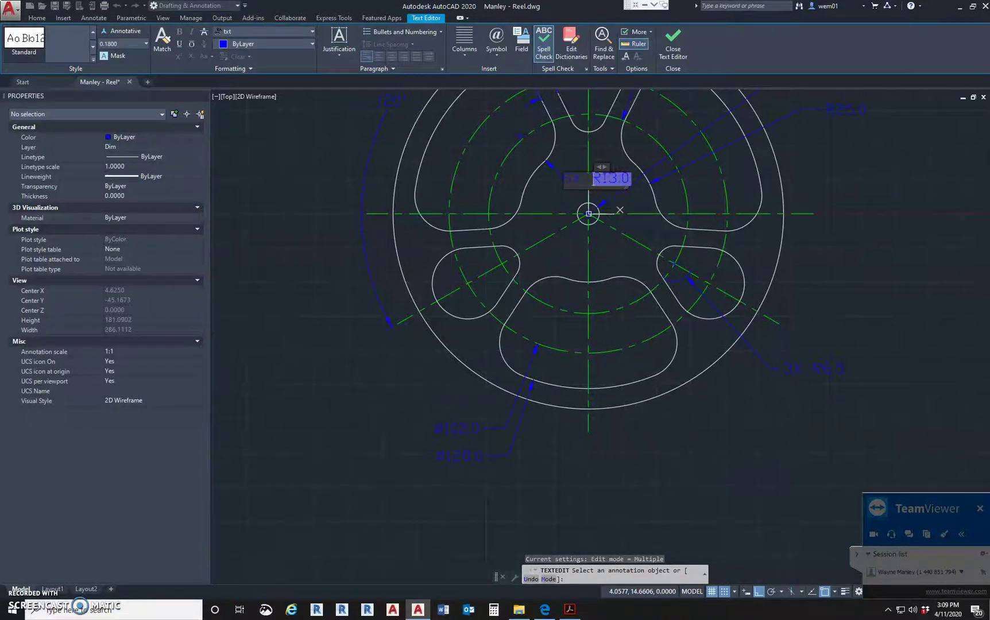
key(Escape)
key(Escape)
Move the 6X R13.0 callout's text slightly left and closer to the center hole, with object snap off.
scroll(586, 182, up, 5)
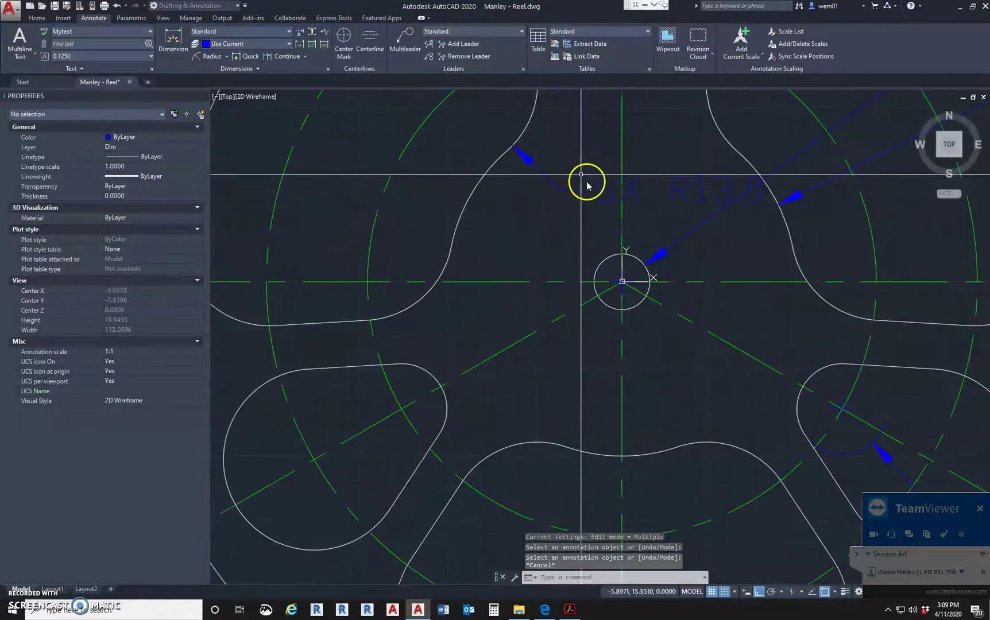
click(595, 190)
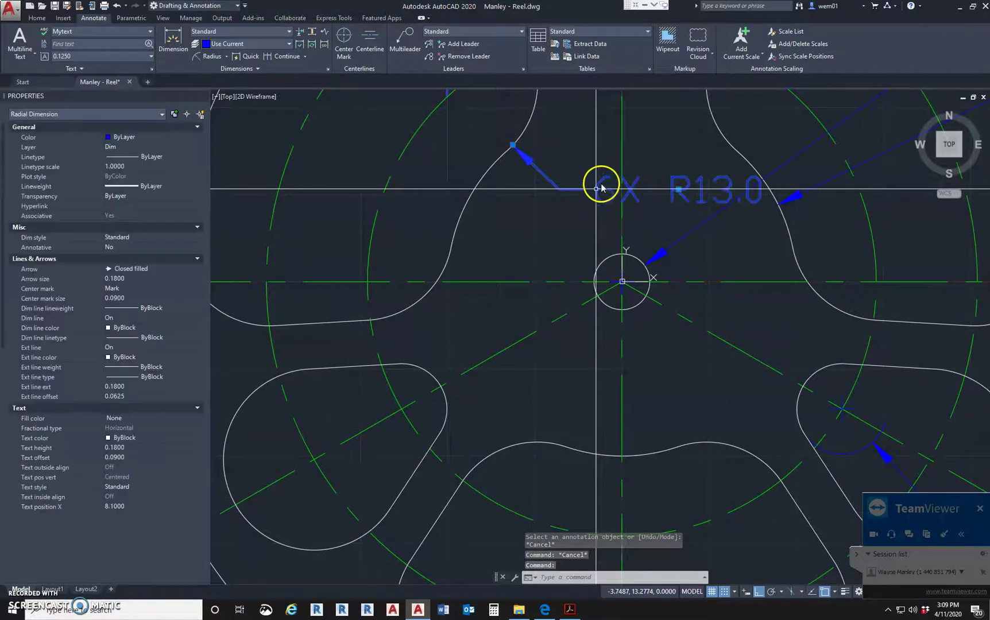
click(677, 189)
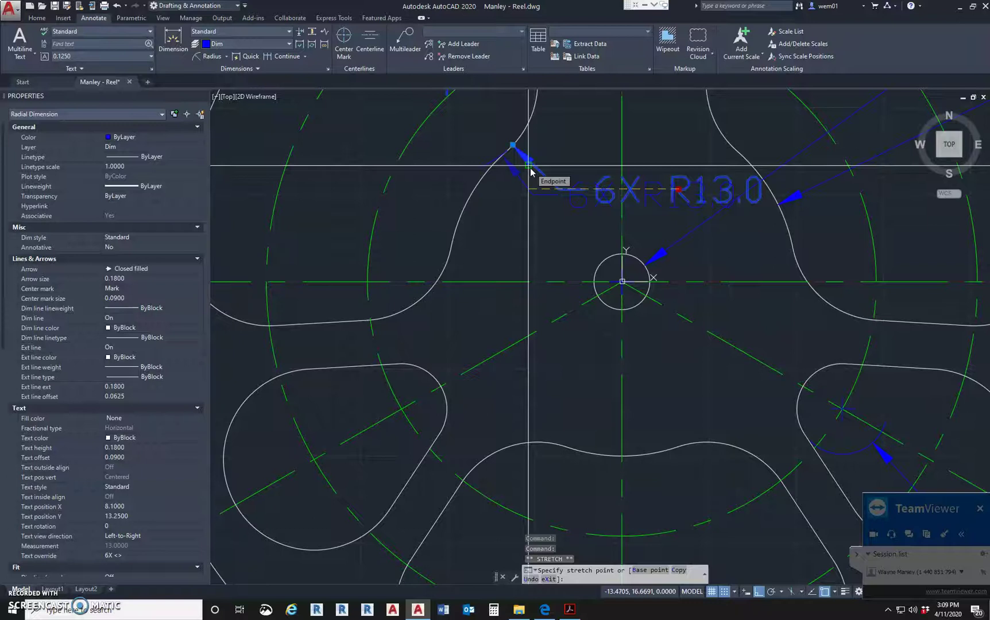
key(Escape)
key(Escape)
scroll(574, 195, down, 5)
click(612, 195)
key(Escape)
click(579, 193)
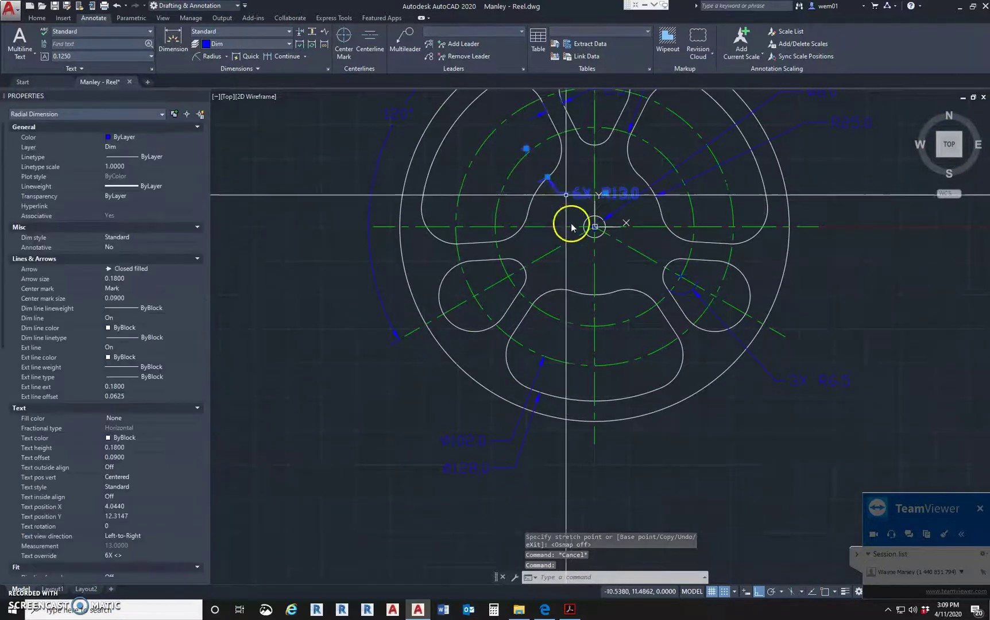
key(Escape)
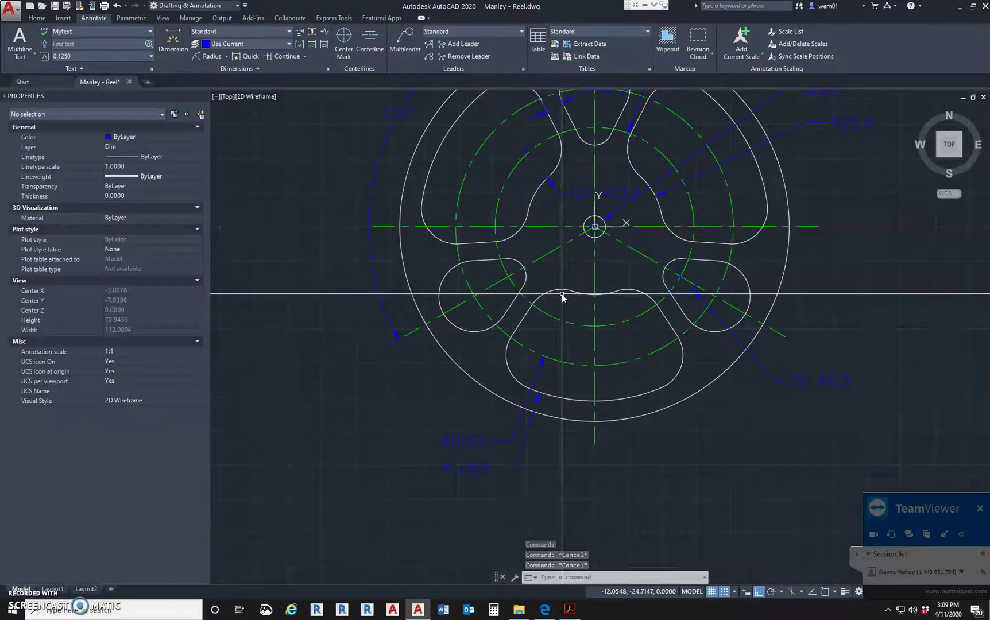
Add a radius dimension to the bottom slot's left outer corner, with the callout outside the reel's lower left.
click(212, 58)
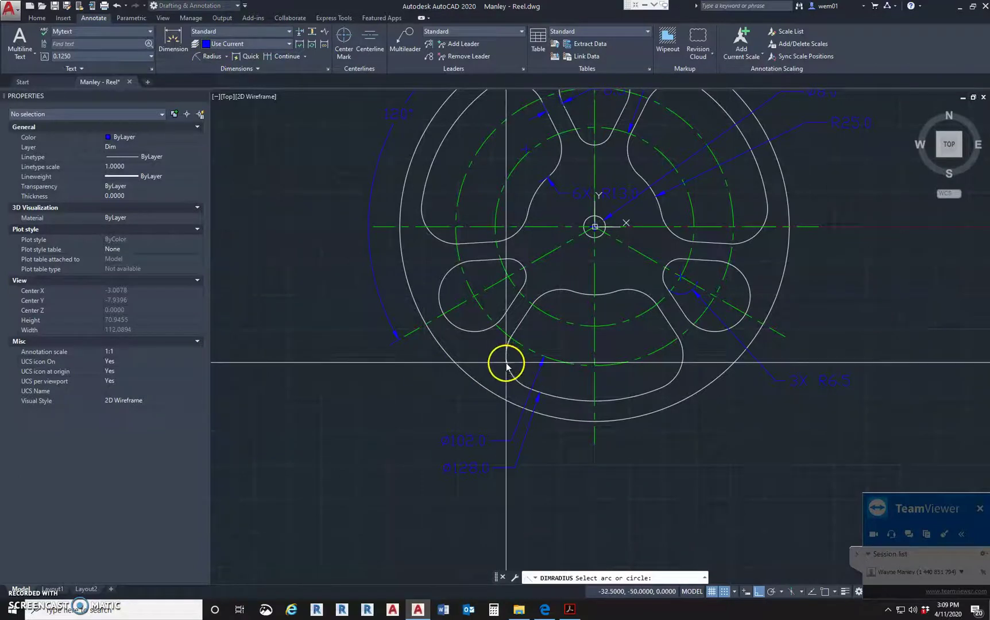
click(505, 362)
click(400, 402)
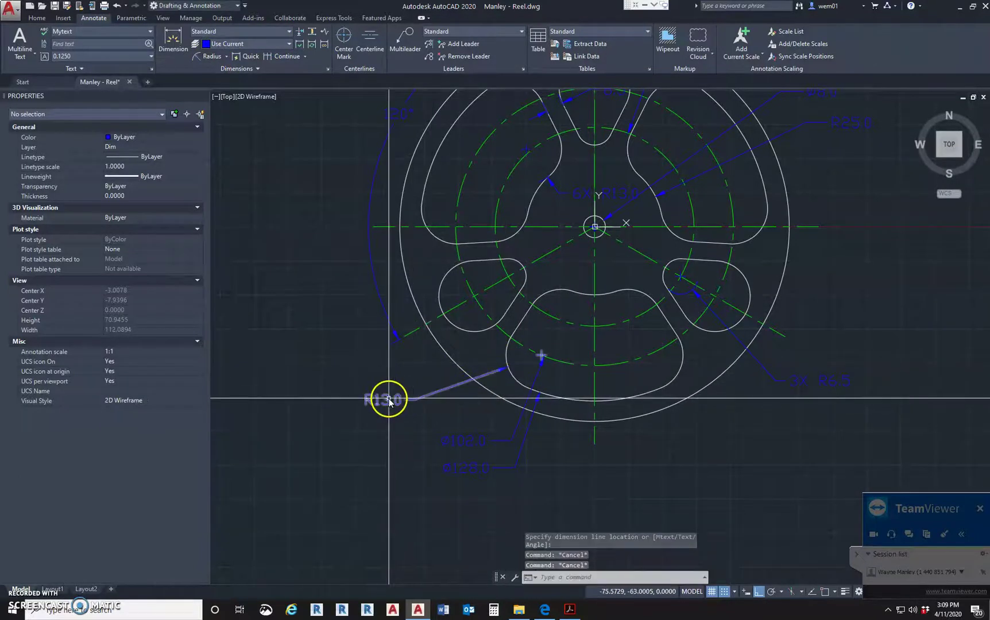
key(Escape)
key(Escape)
Add the prefix 9X to the text of the bottom slot corner's radius dimension.
click(380, 398)
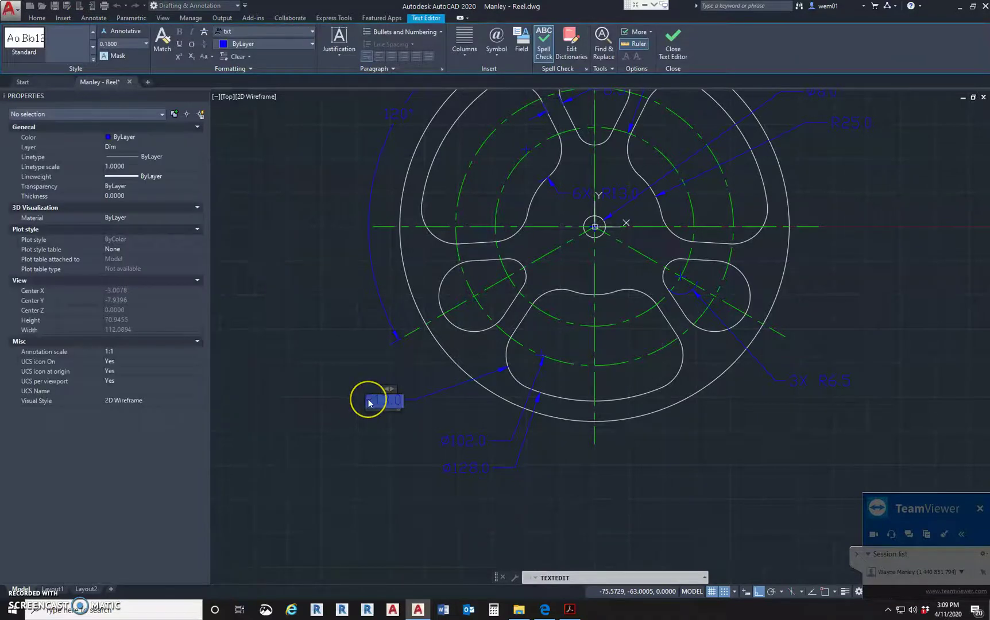
click(369, 403)
click(381, 440)
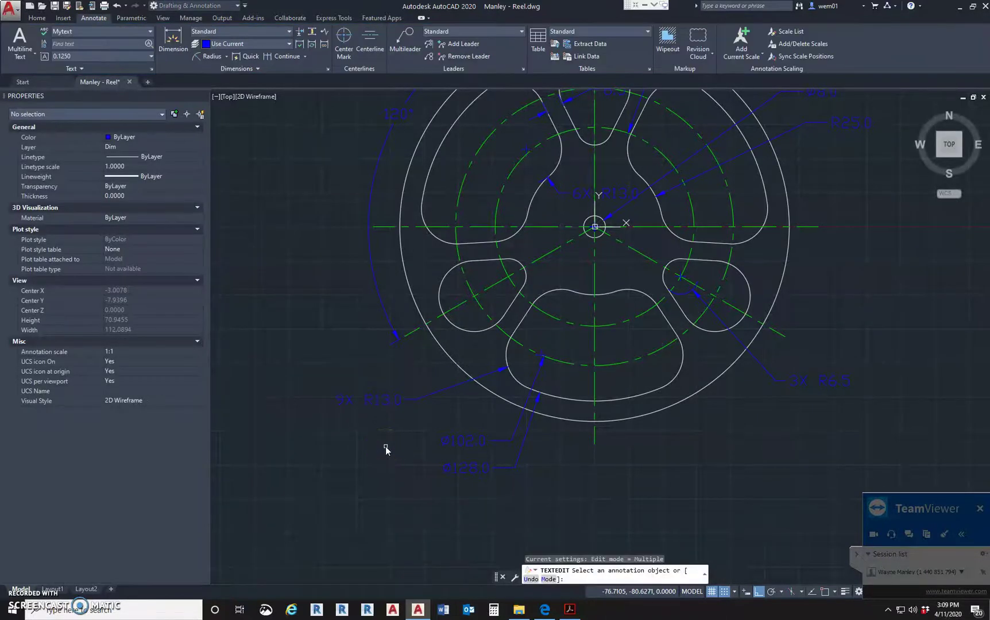
click(466, 453)
scroll(516, 362, up, 4)
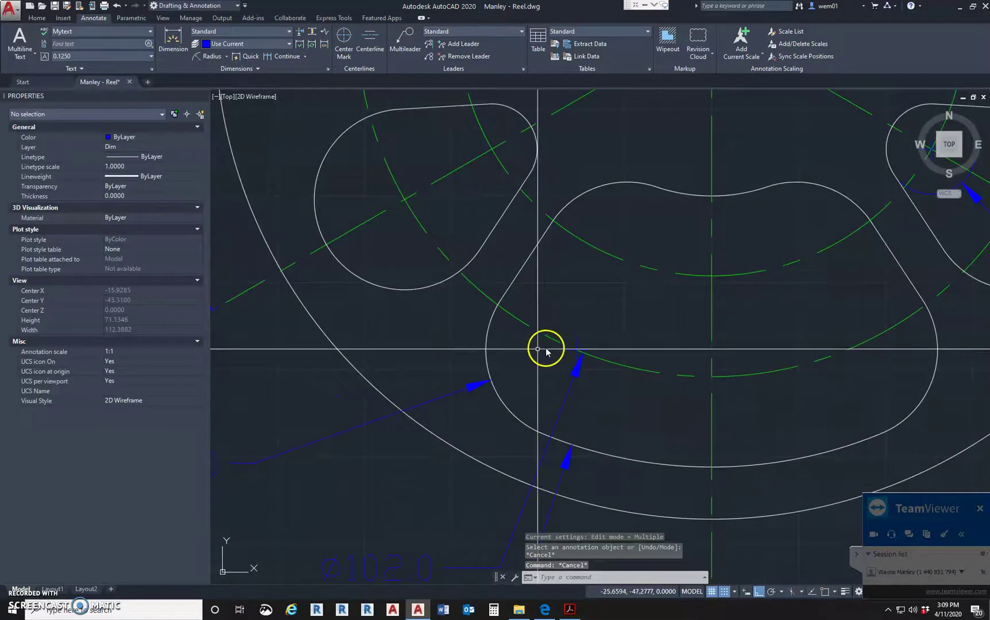
click(576, 347)
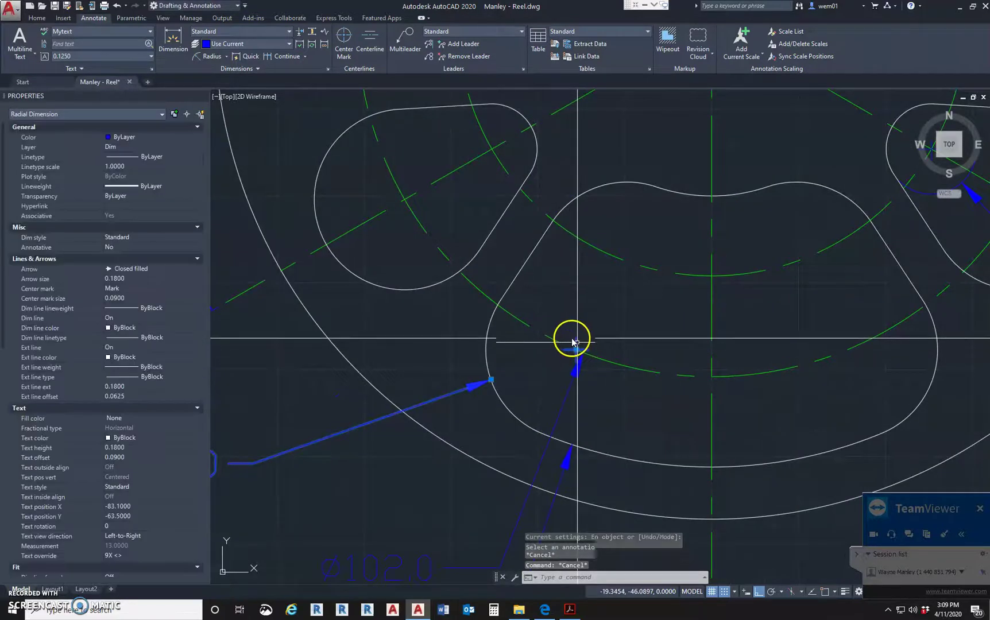
scroll(572, 342, down, 5)
key(Escape)
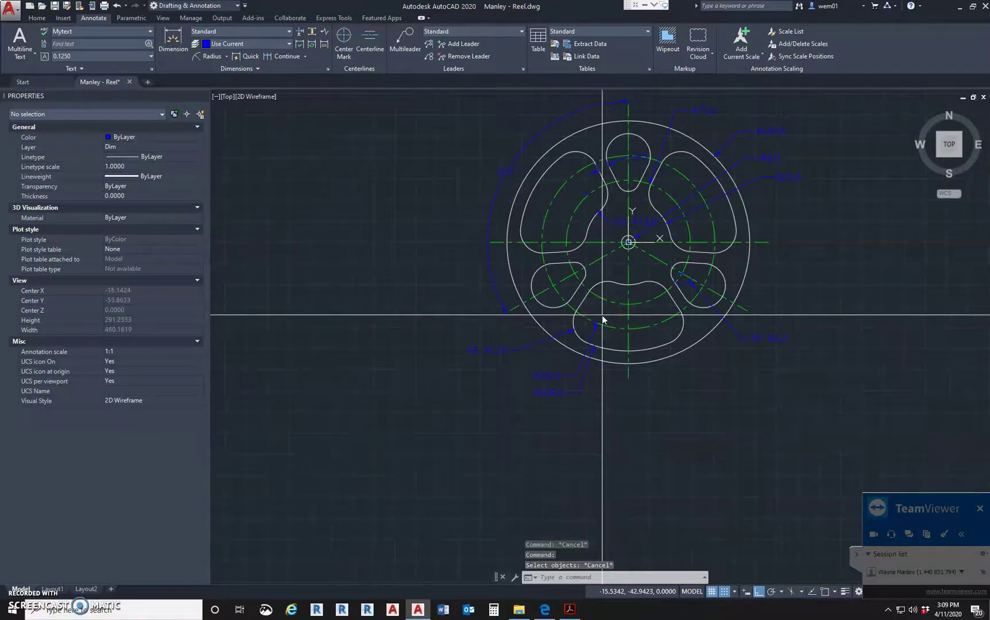
middle_drag(654, 304, 556, 380)
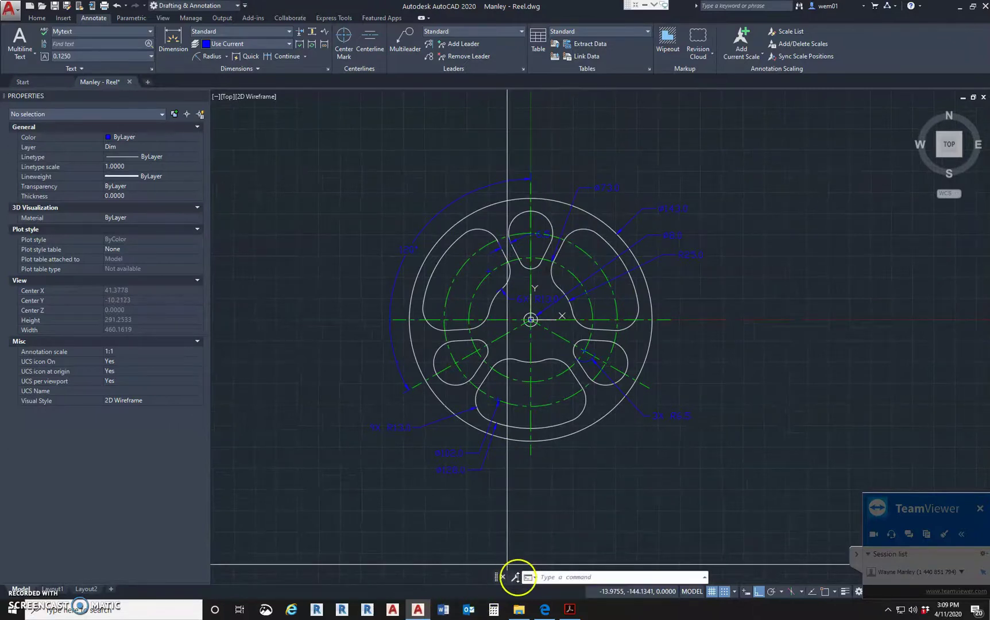